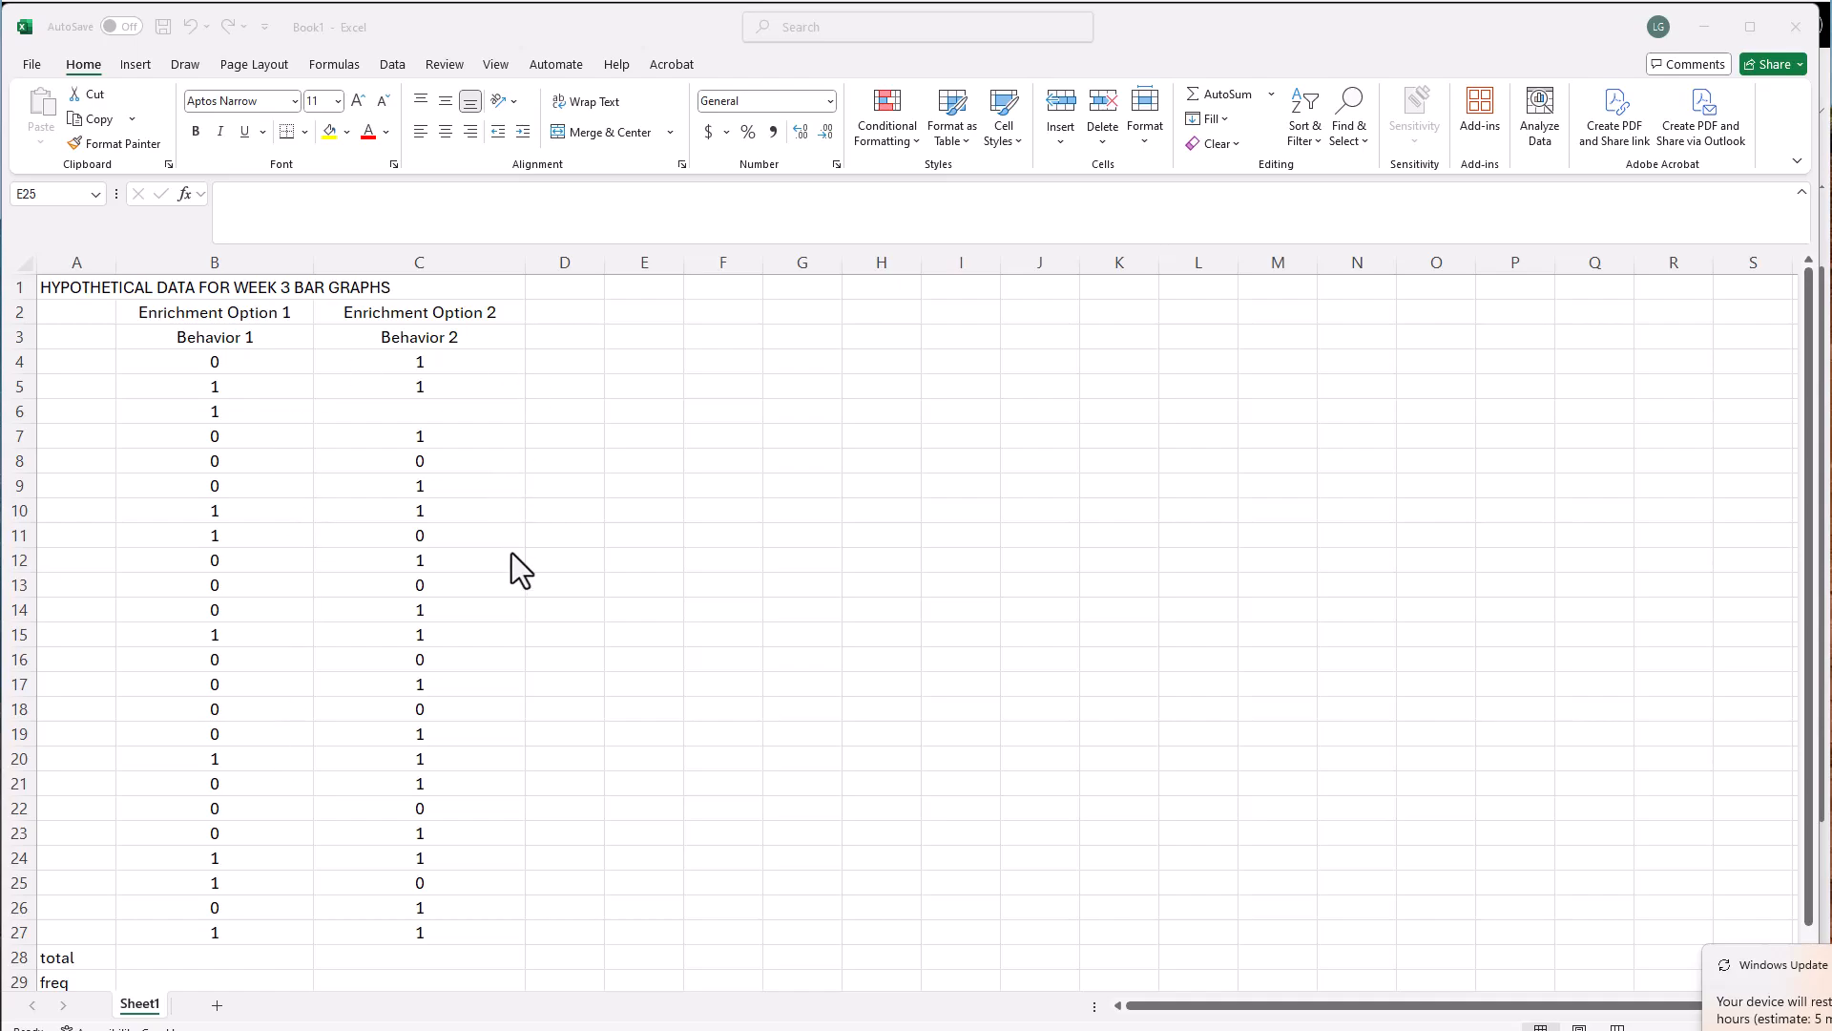
# Total the Behavior 1 data in B28 with a SUM of B4:B27 and extend the formula to C28
pyautogui.scroll(-1, 644, 628)
pyautogui.scroll(1, 420, 645)
pyautogui.scroll(-1, 57, 895)
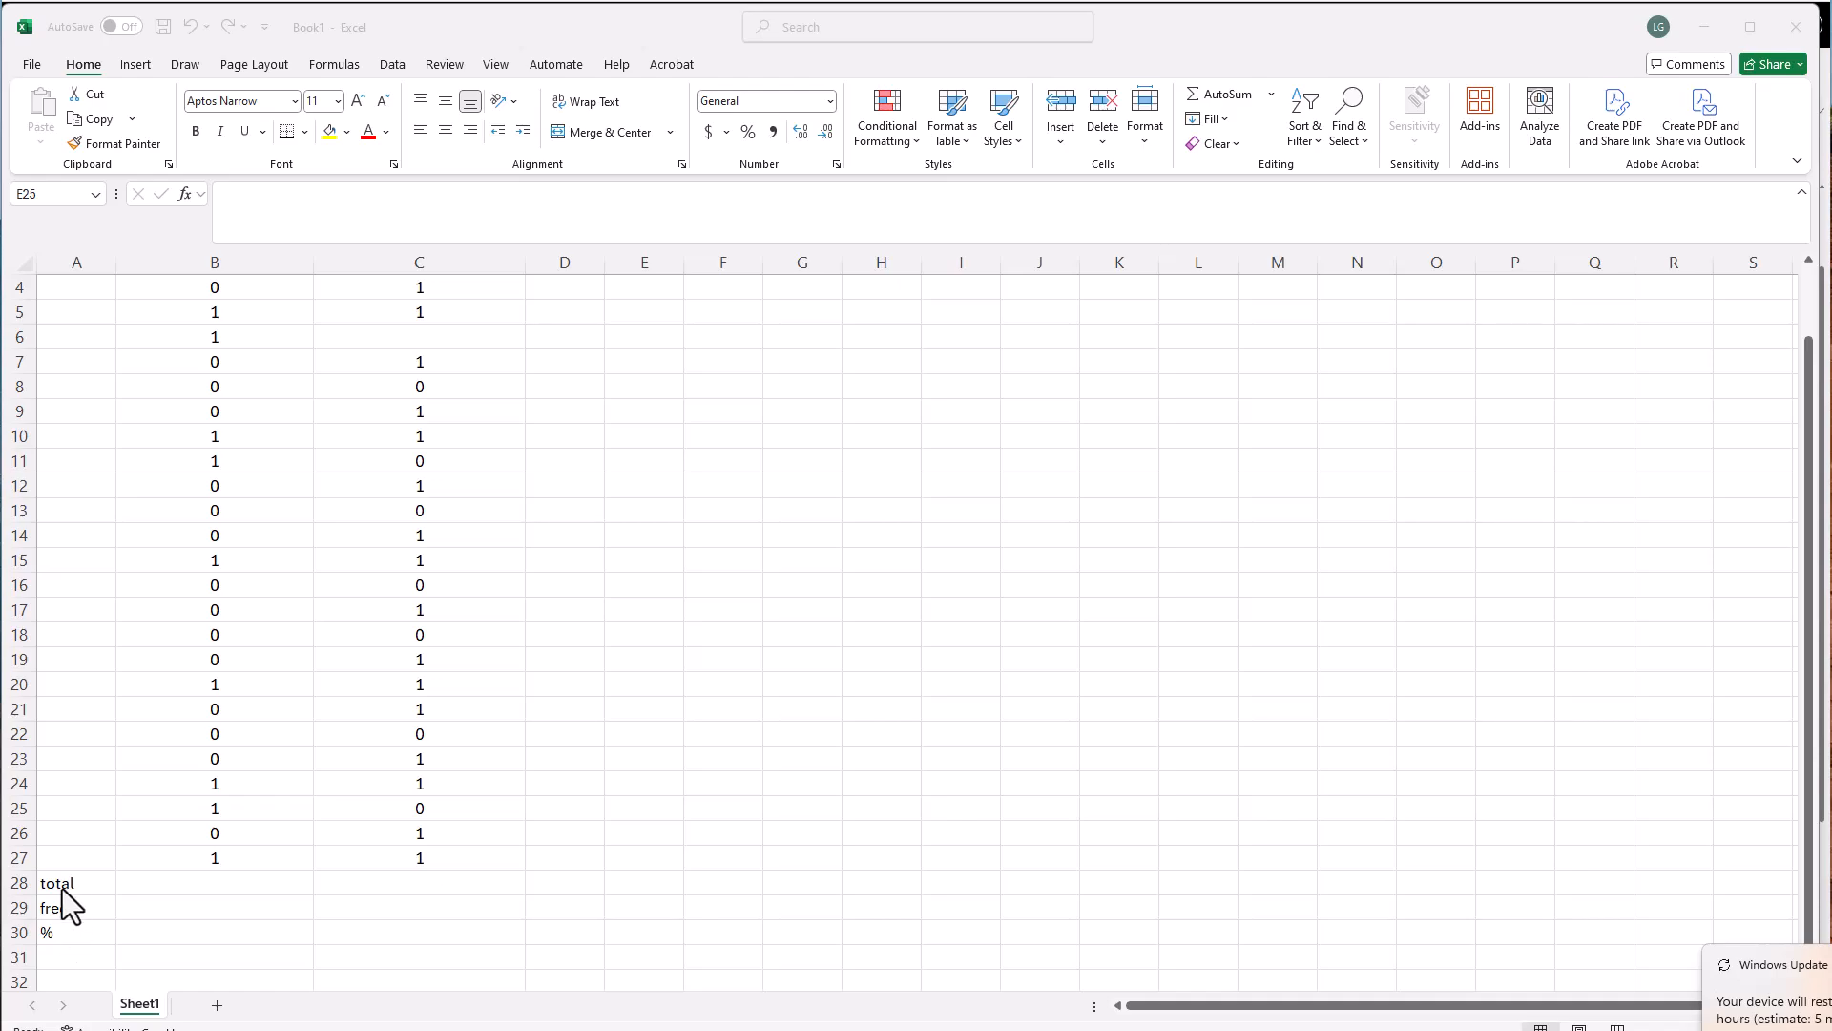
pyautogui.click(159, 885)
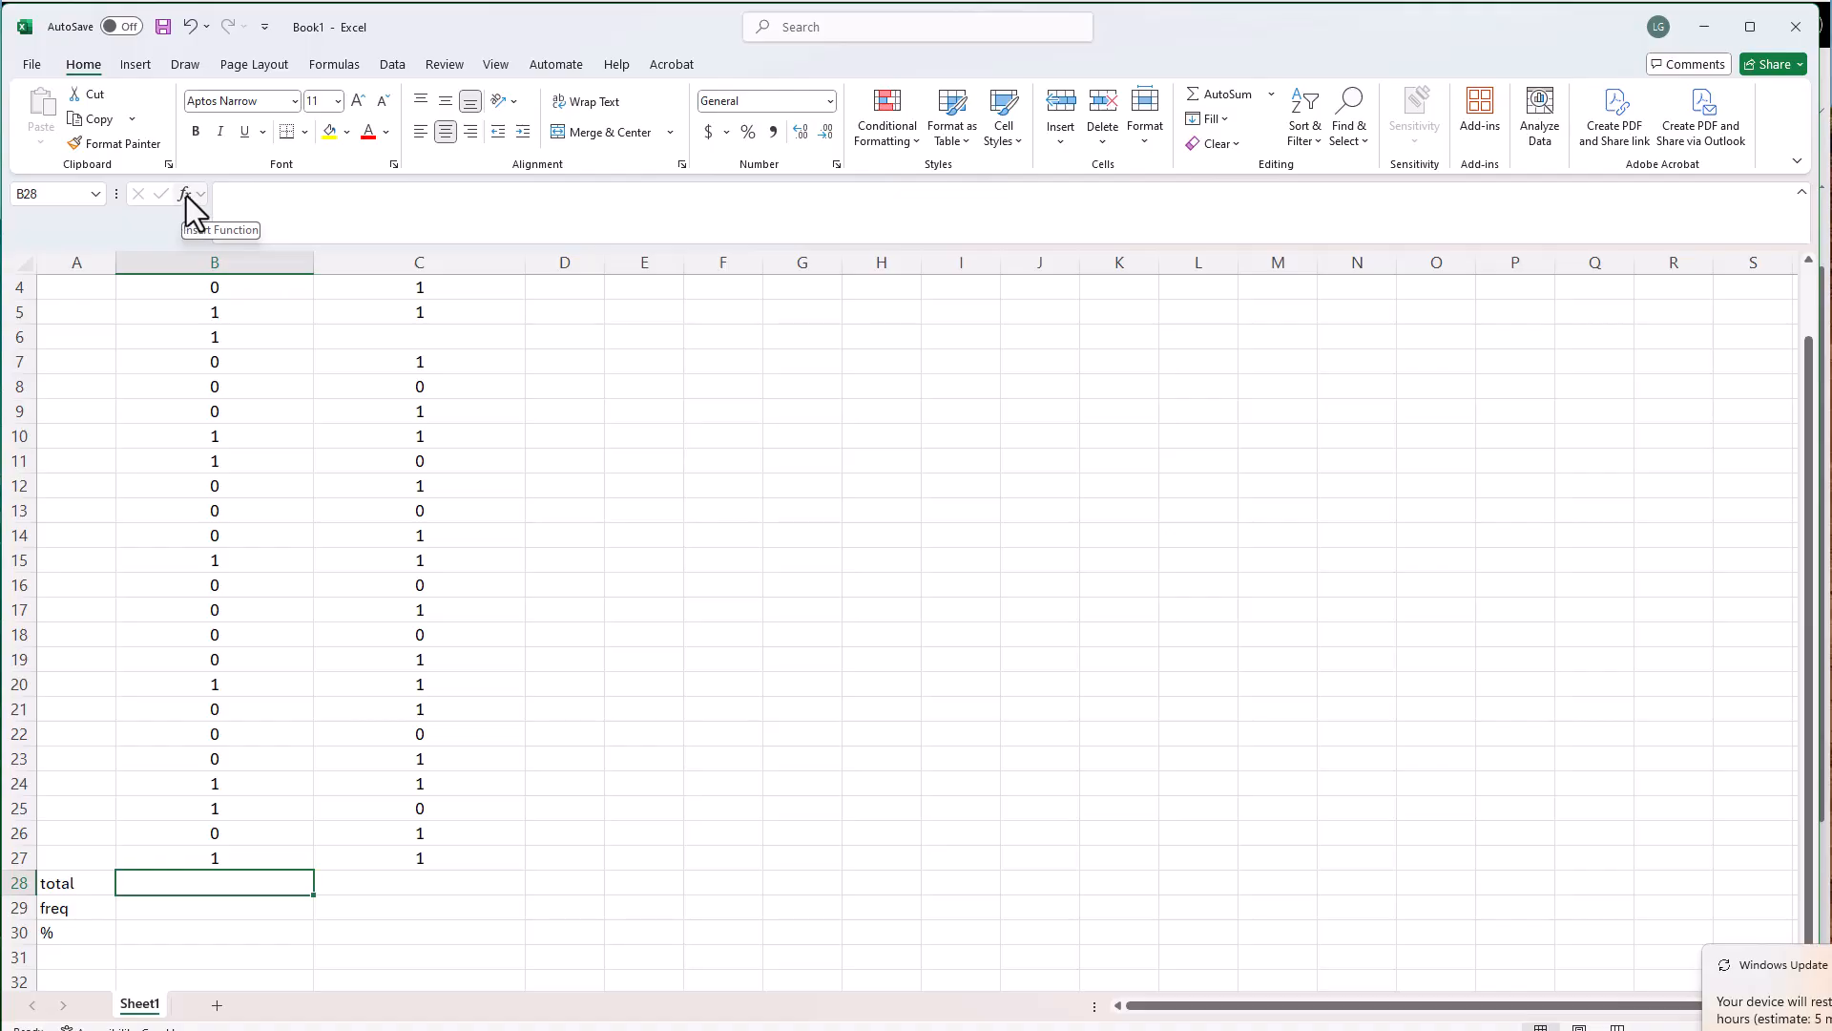
pyautogui.hotkey('shift', 'F3')
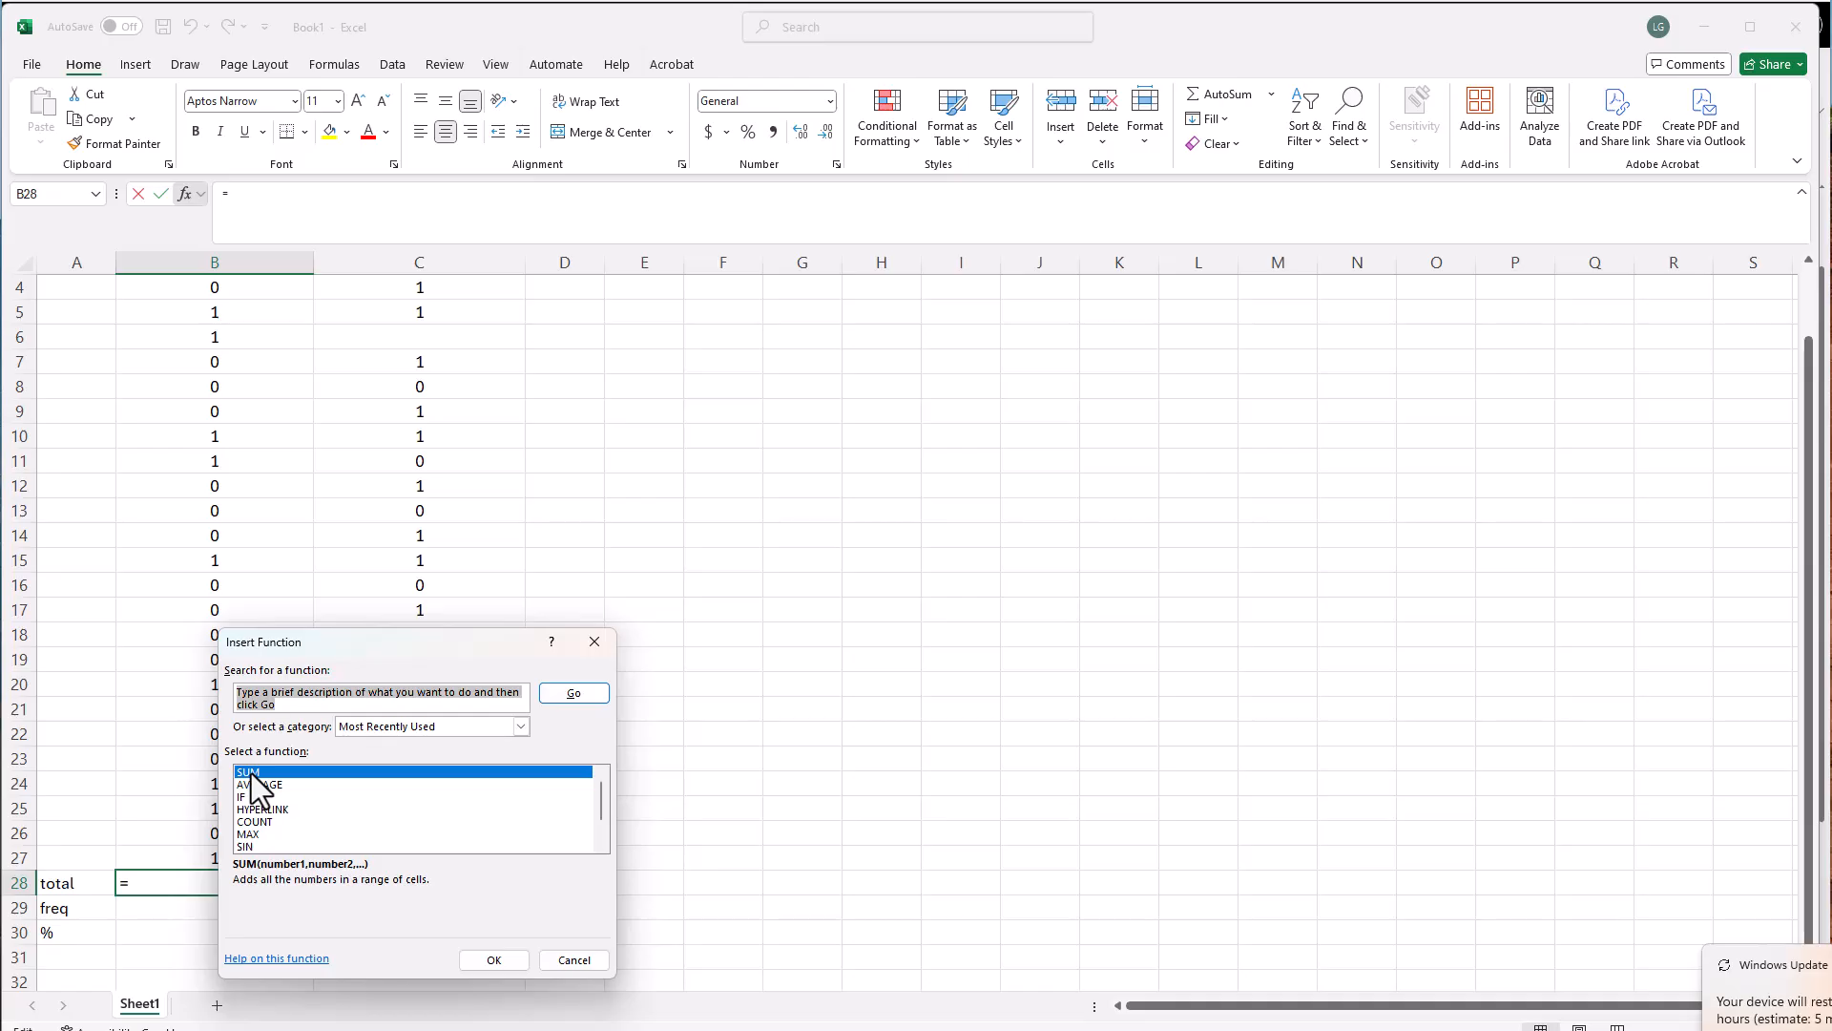
pyautogui.click(250, 773)
pyautogui.click(492, 959)
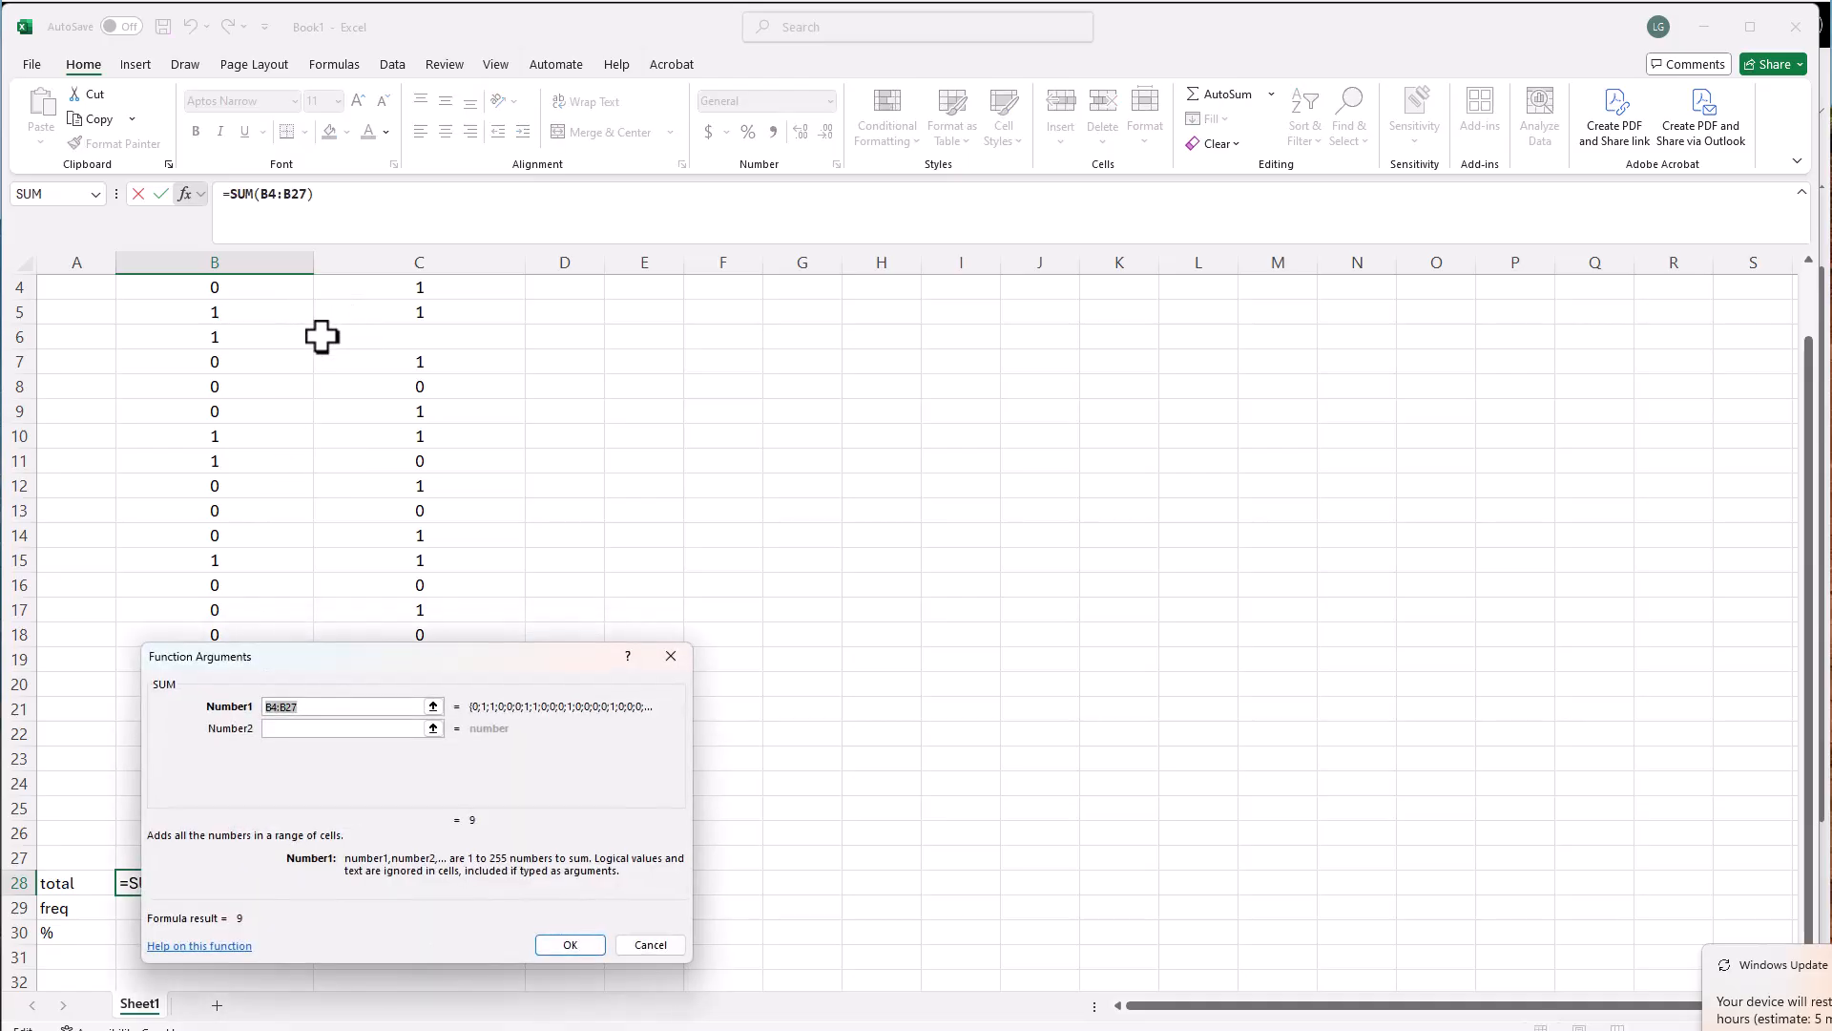
pyautogui.scroll(1, 319, 335)
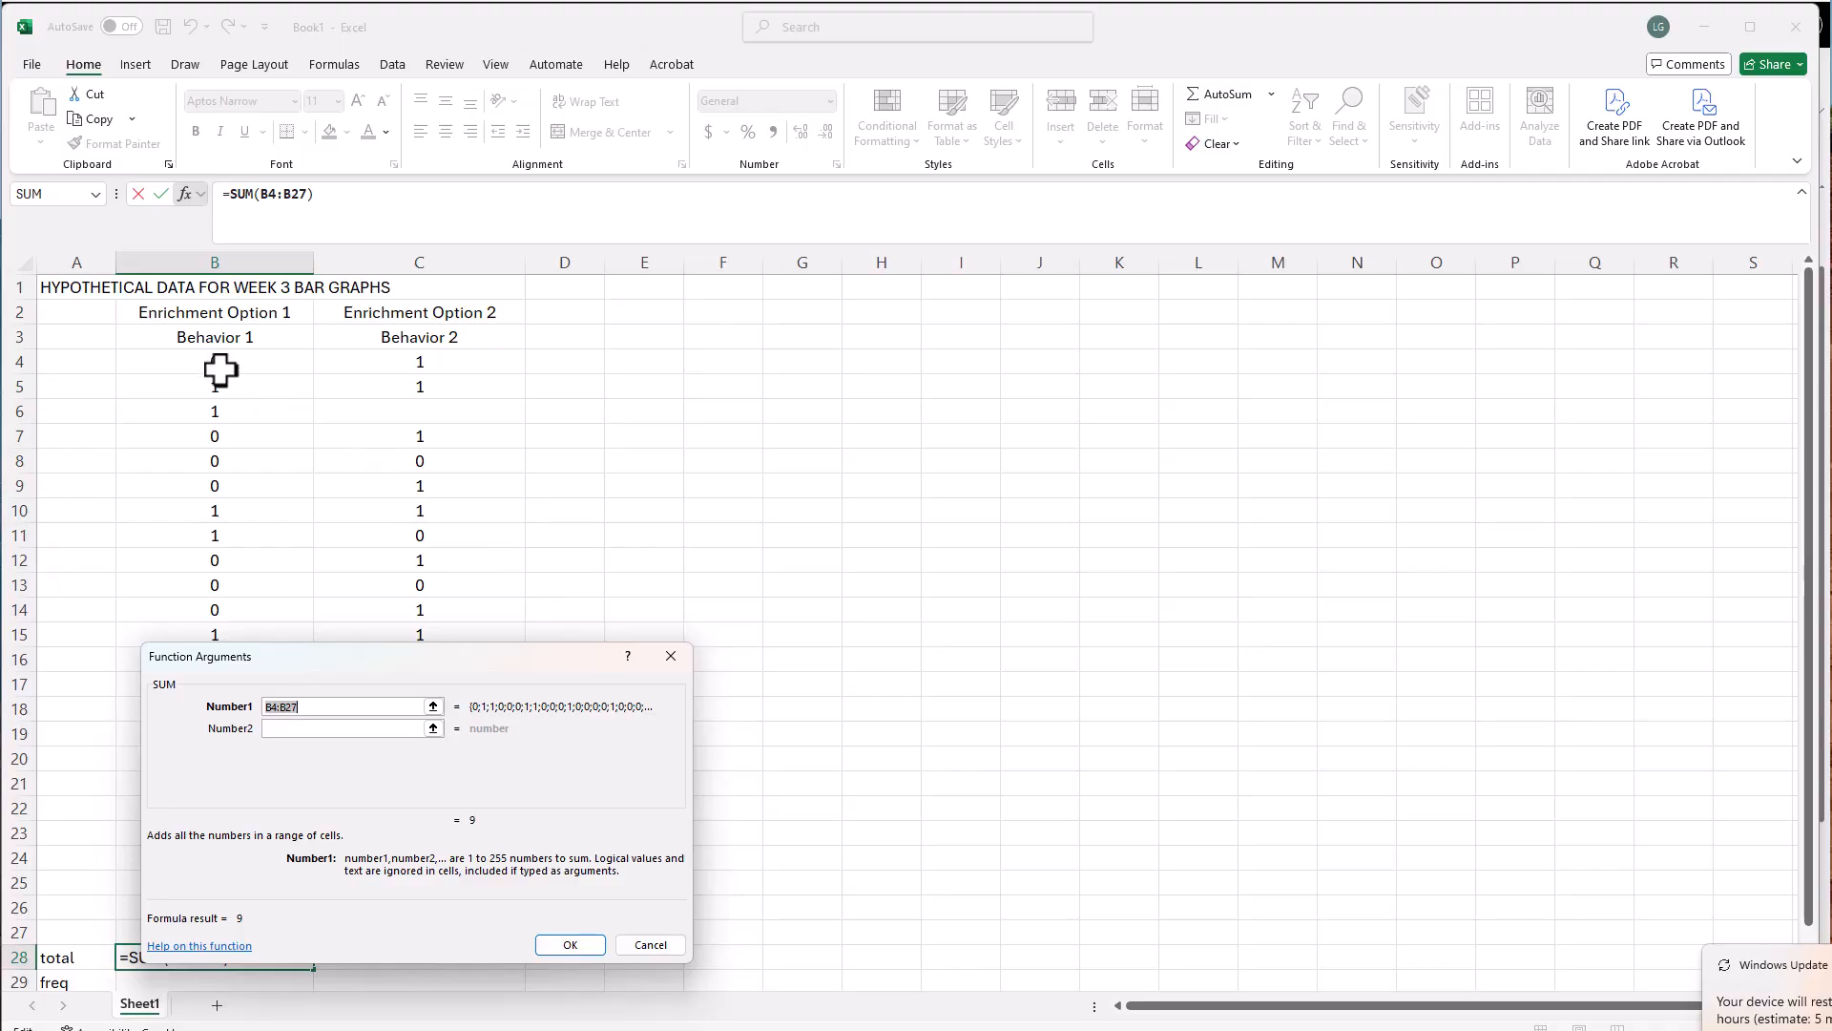
pyautogui.moveTo(219, 370); pyautogui.dragTo(217, 874)
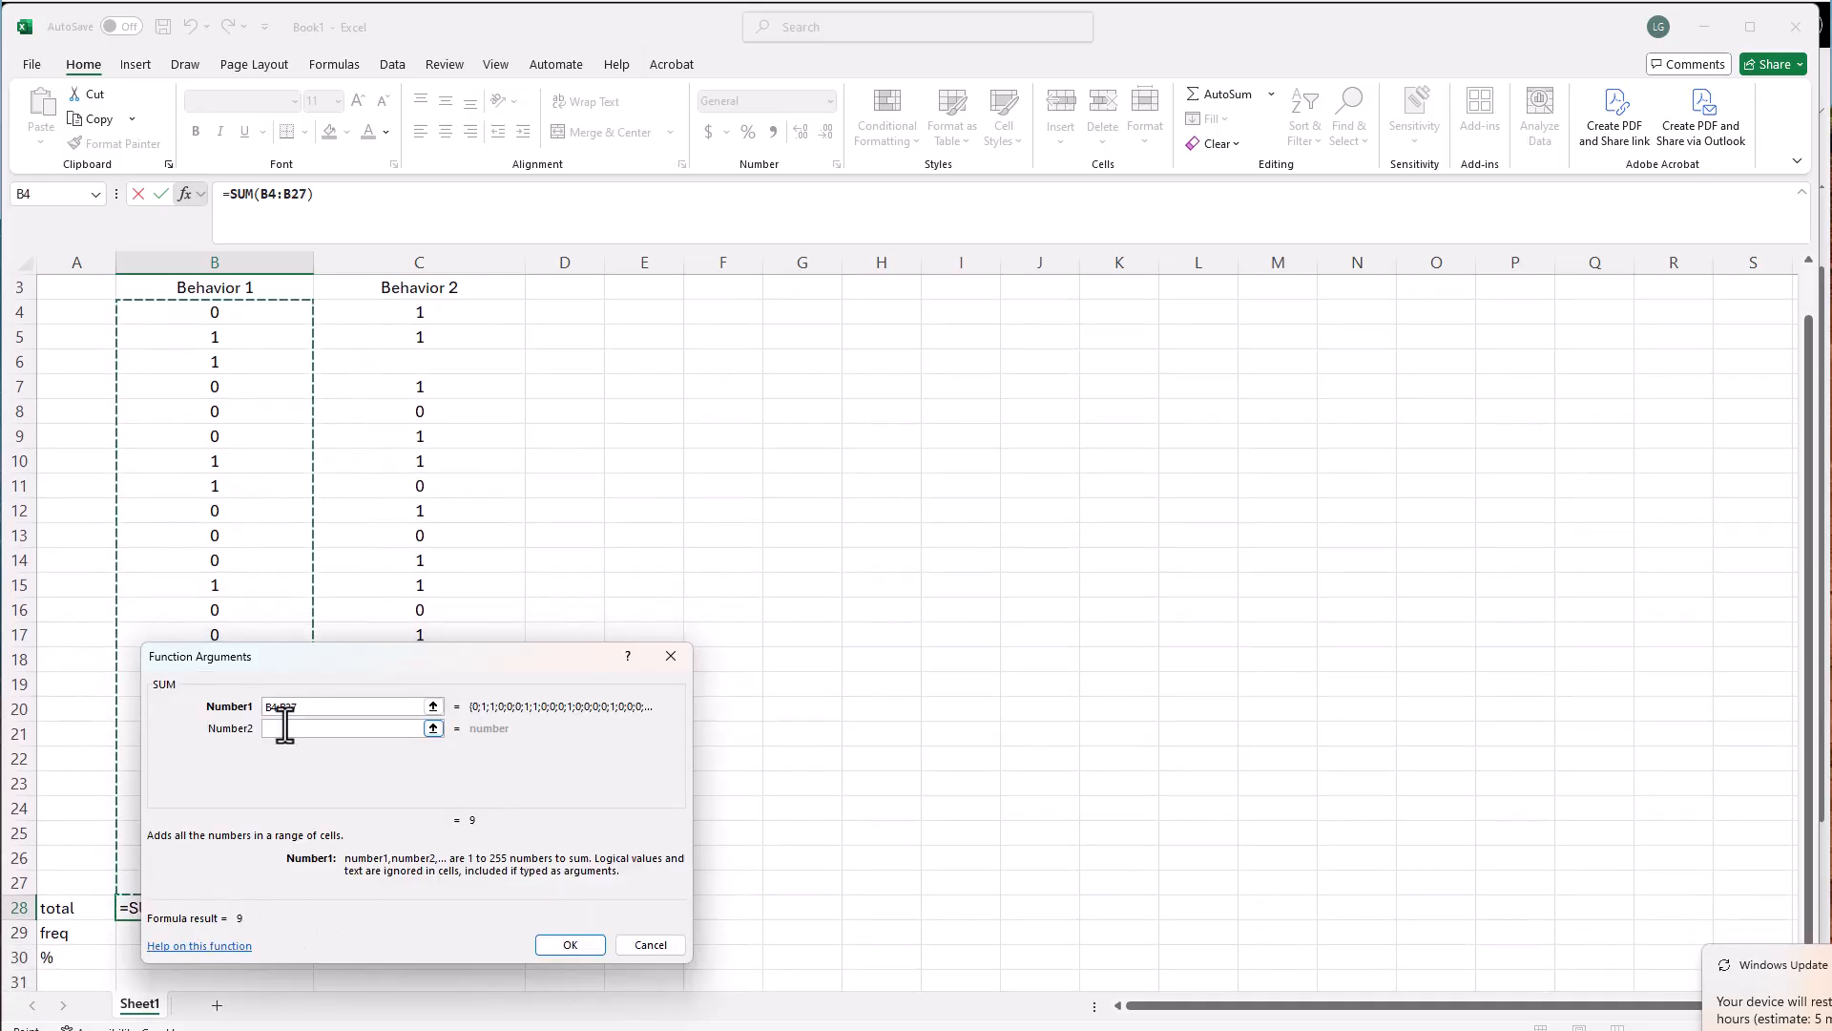
pyautogui.click(568, 944)
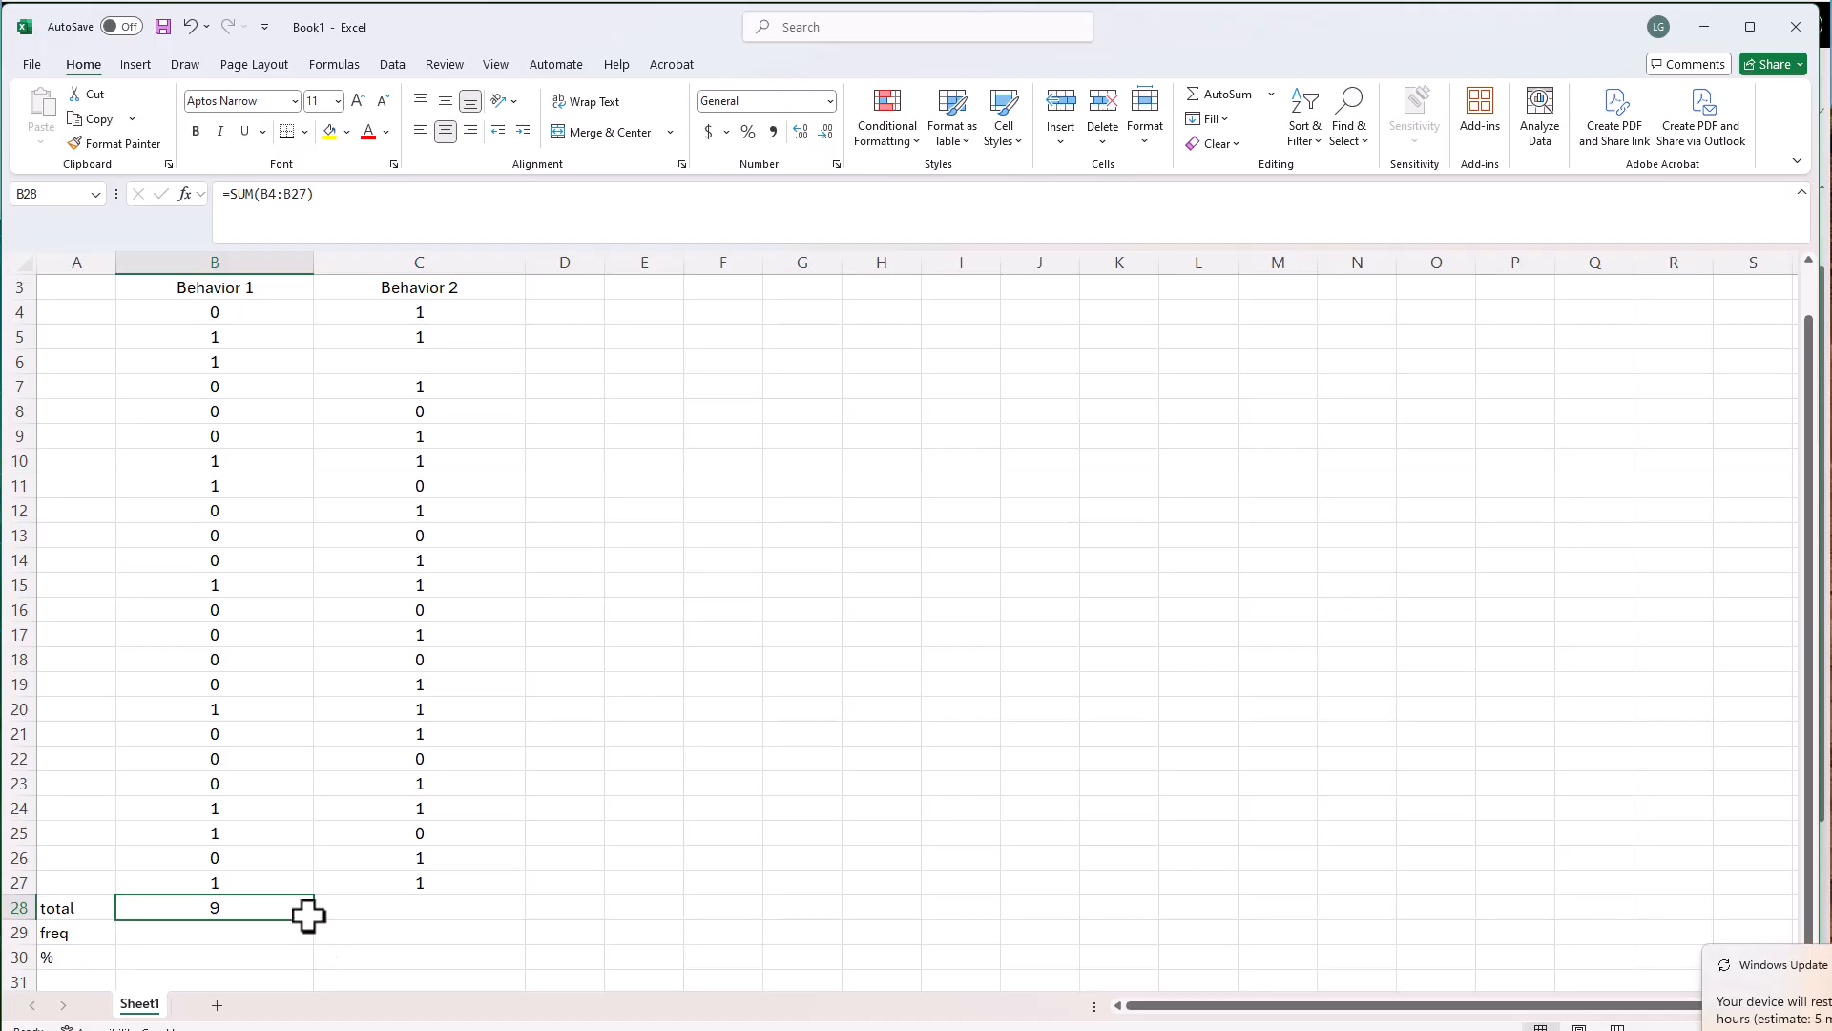
pyautogui.moveTo(312, 919); pyautogui.dragTo(462, 916)
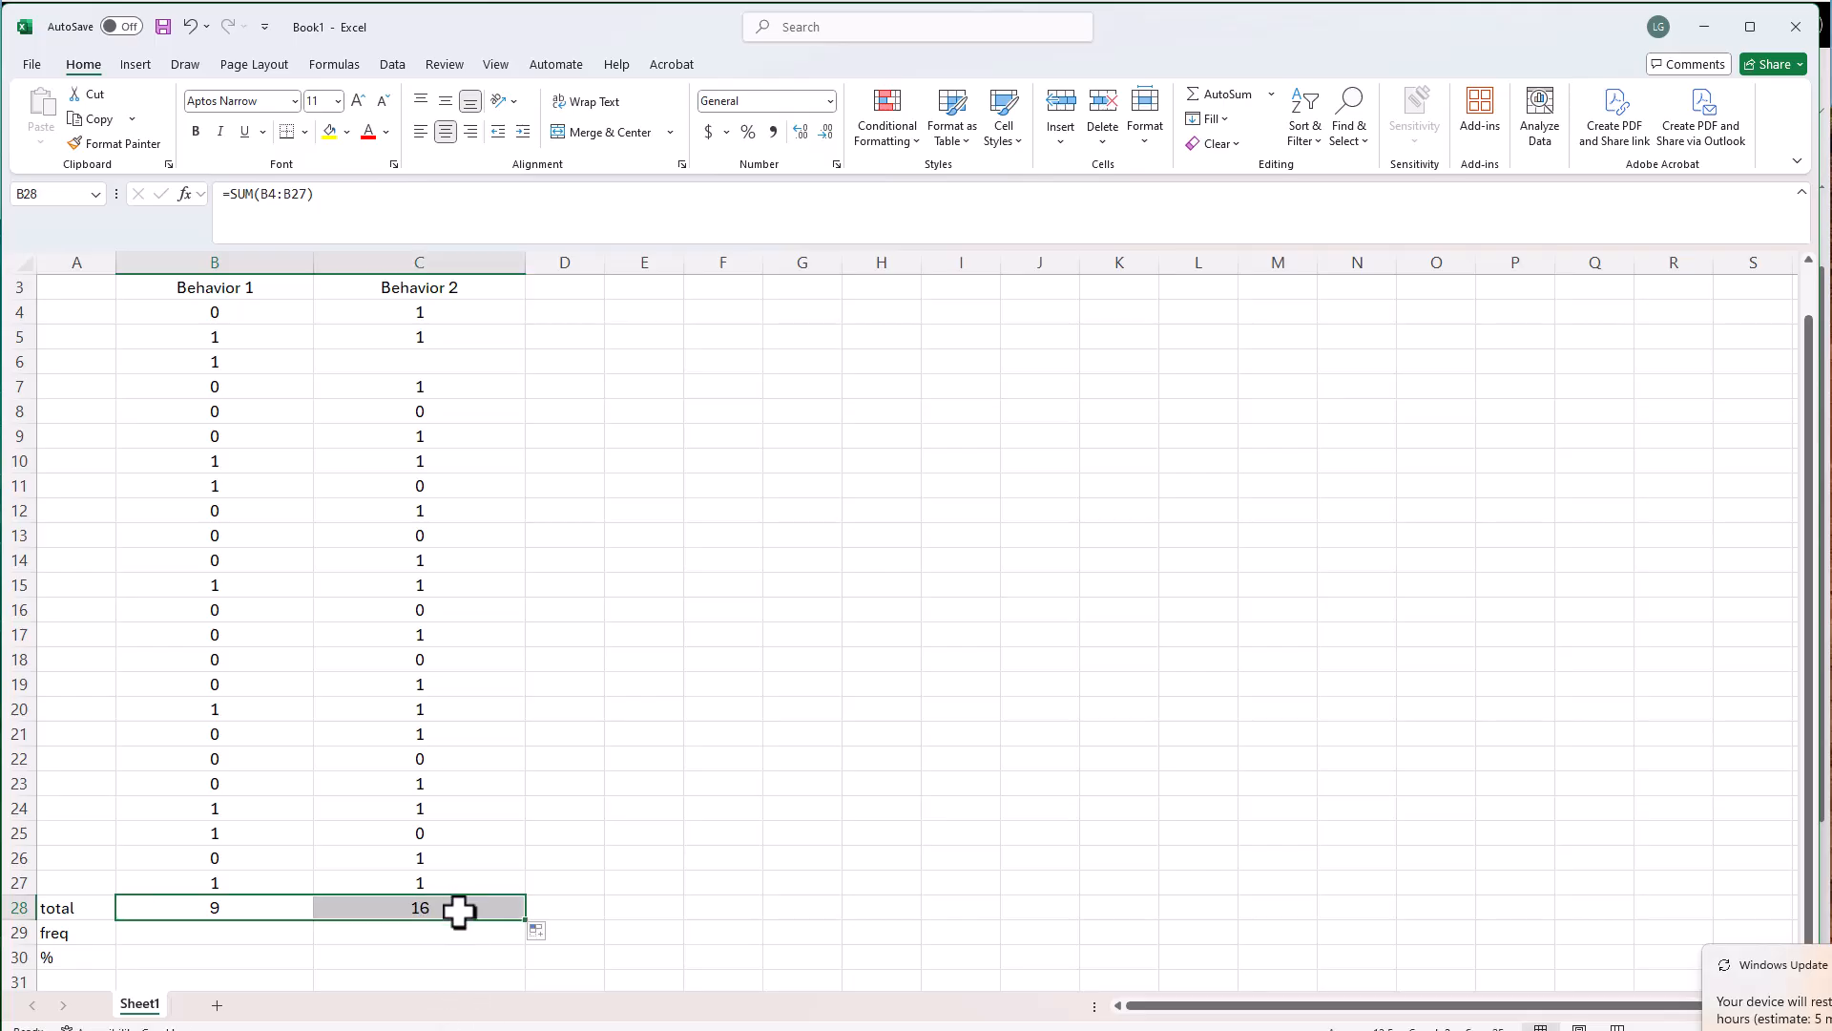
# Fill the blank Behavior 2 cell C6 with 0
pyautogui.click(427, 362)
pyautogui.write('0')
pyautogui.press('Return')
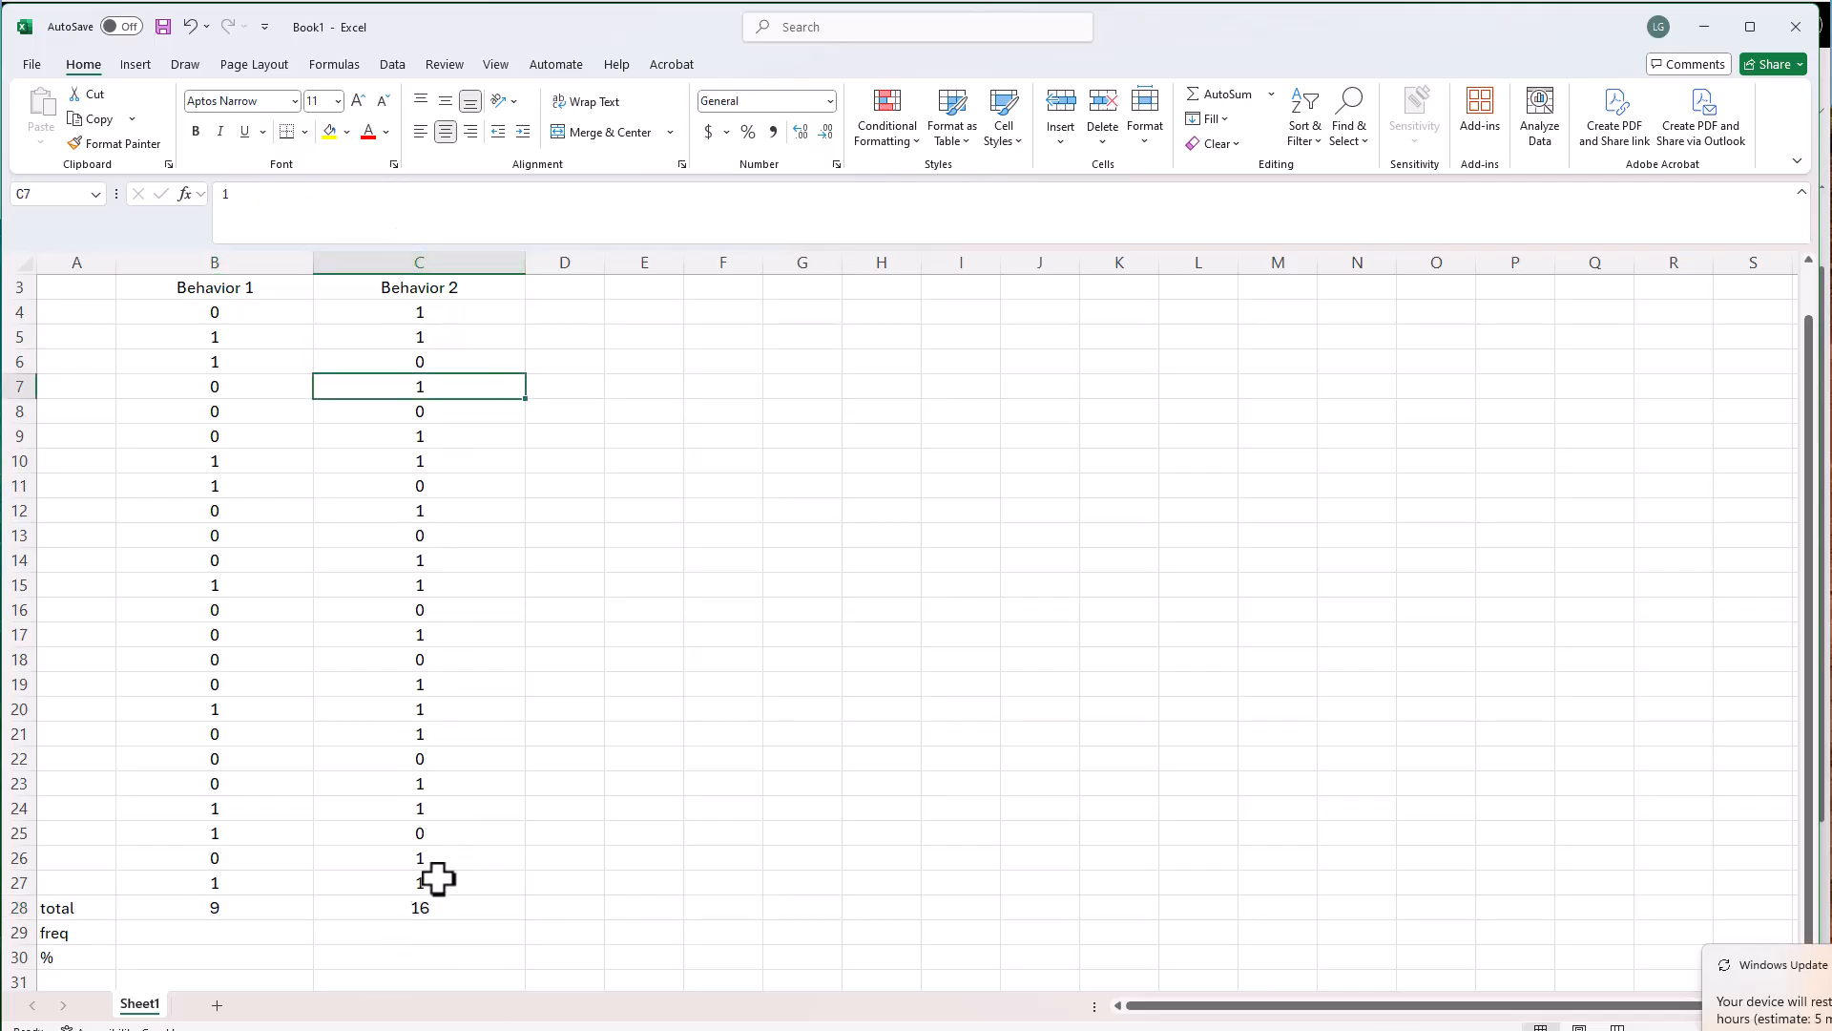
# Calculate the Behavior 1 frequency in B29 as =B28/24 and extend the formula to C29 for Behavior 2
pyautogui.scroll(-1, 267, 887)
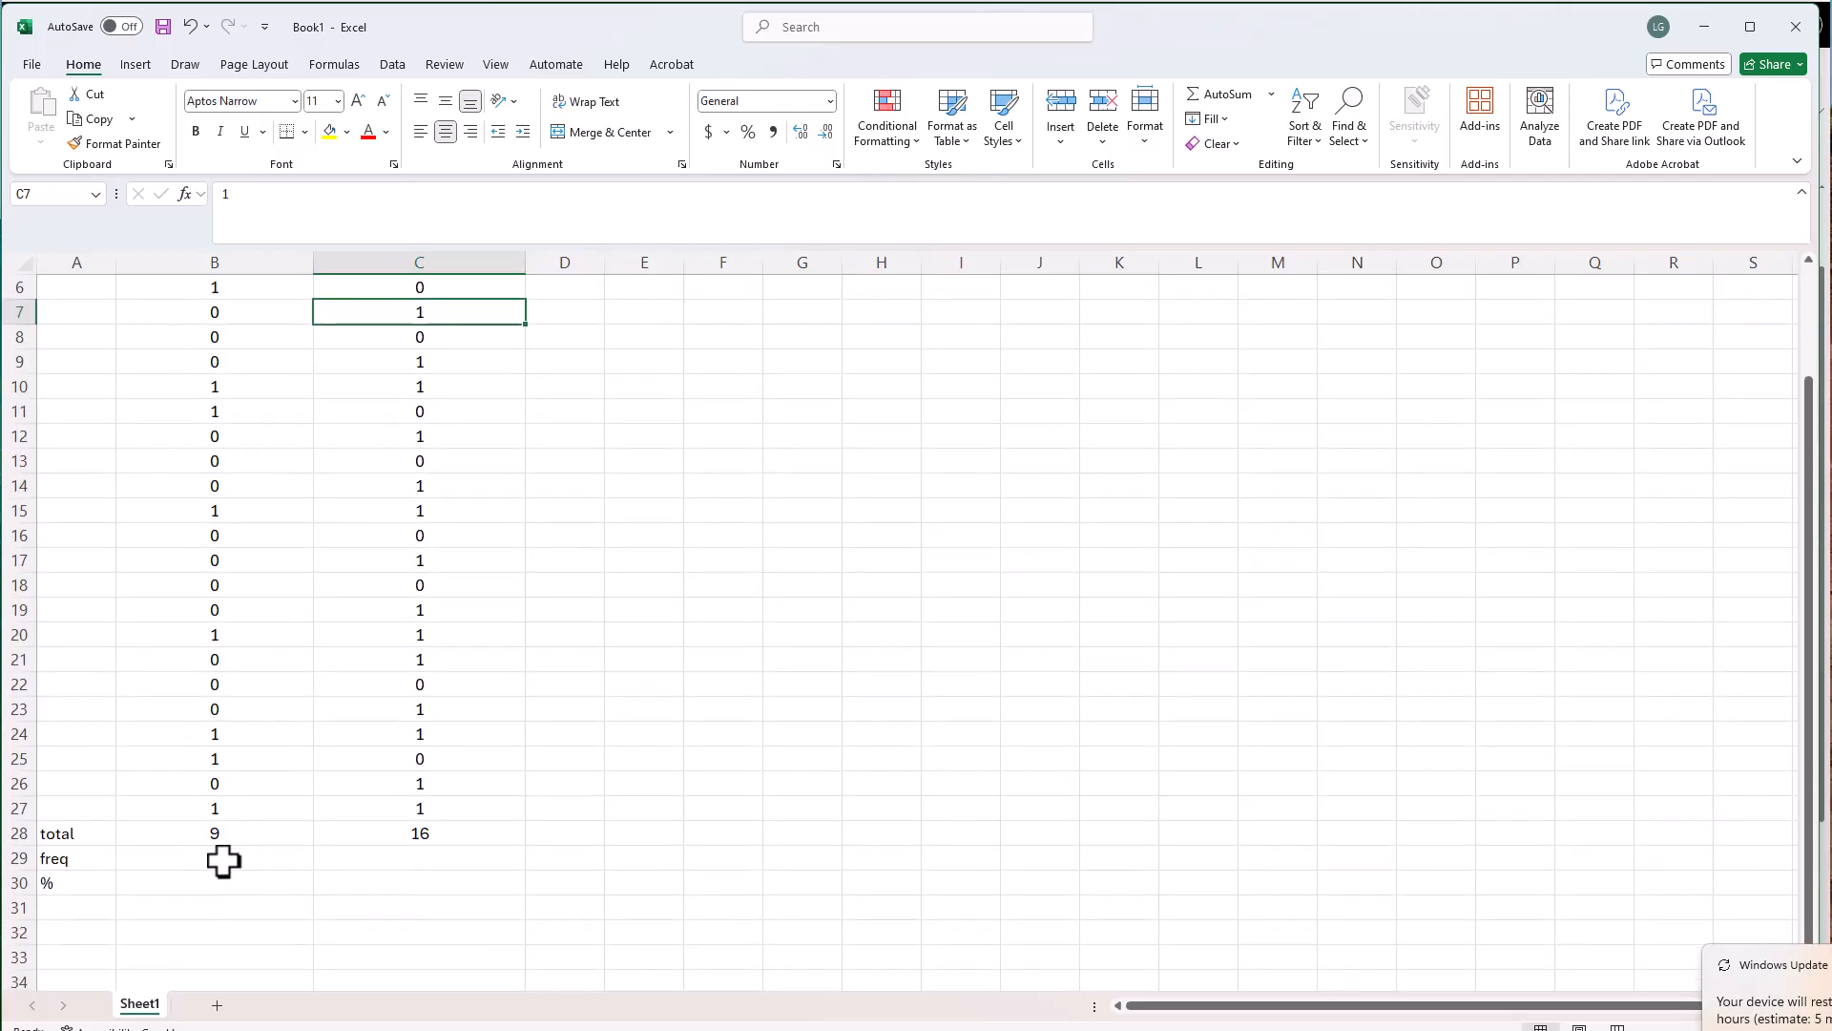
pyautogui.click(211, 859)
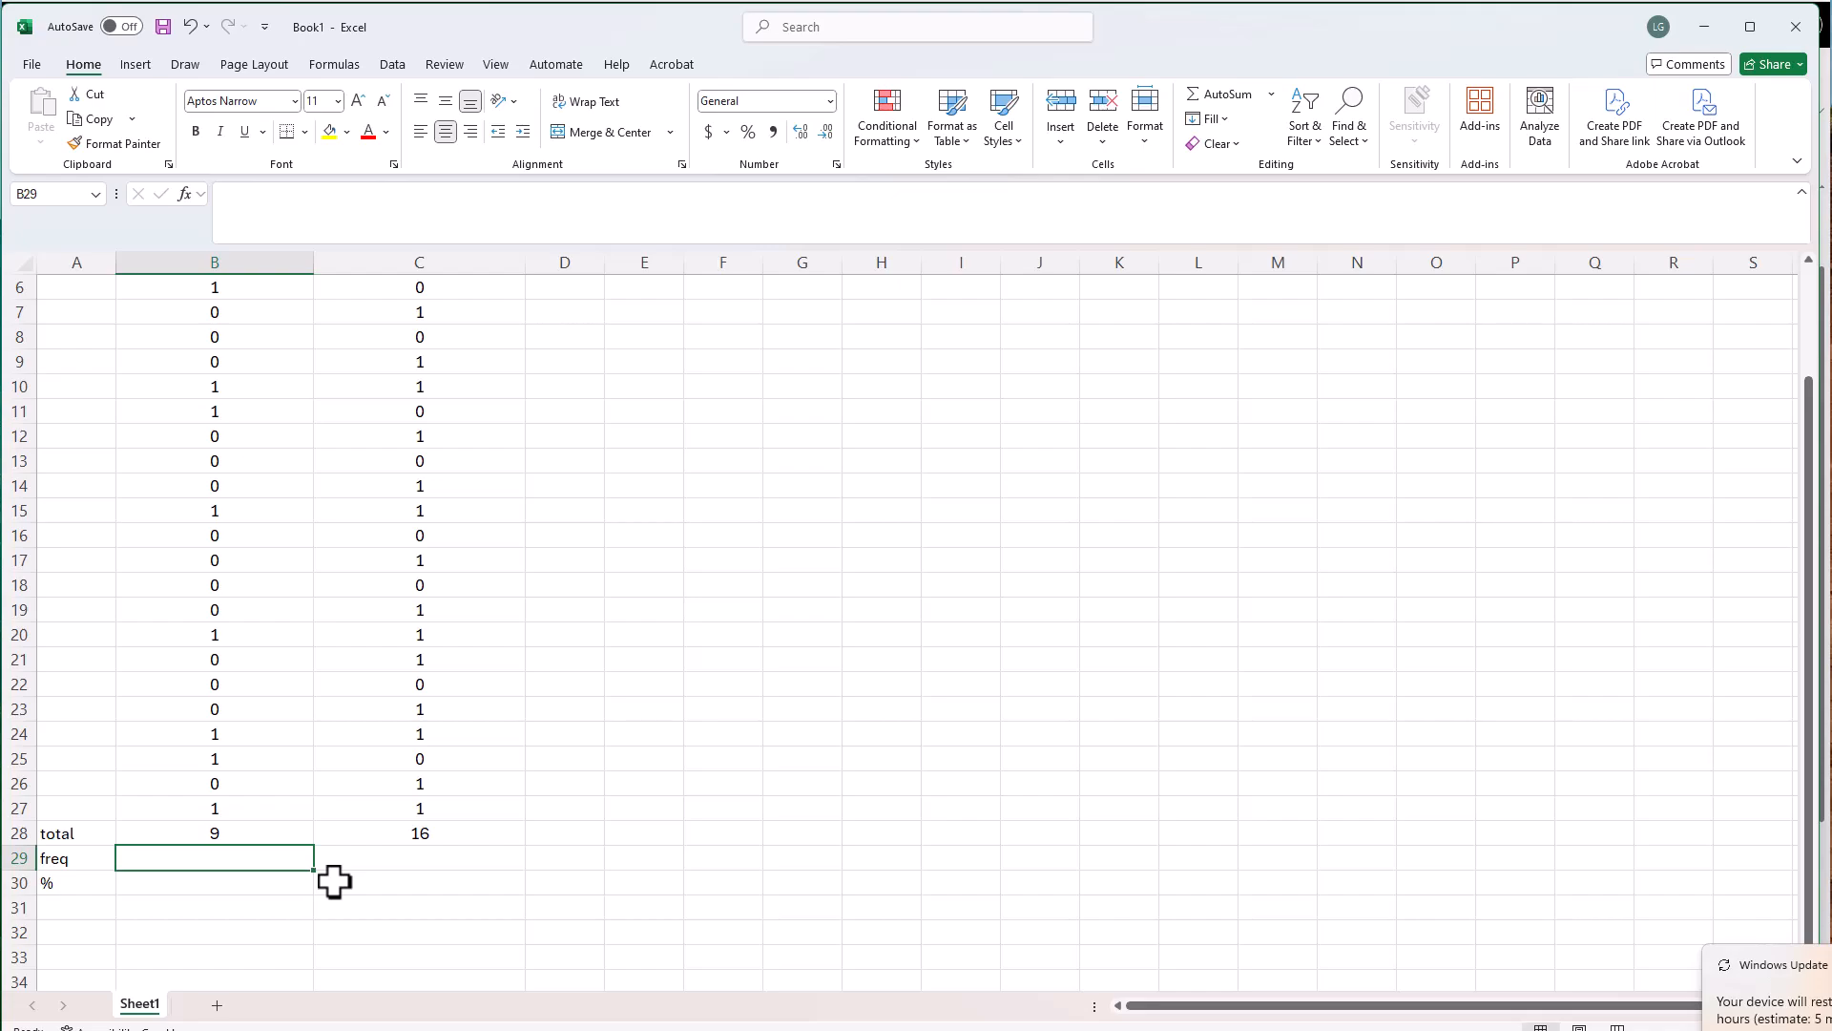
pyautogui.write('=')
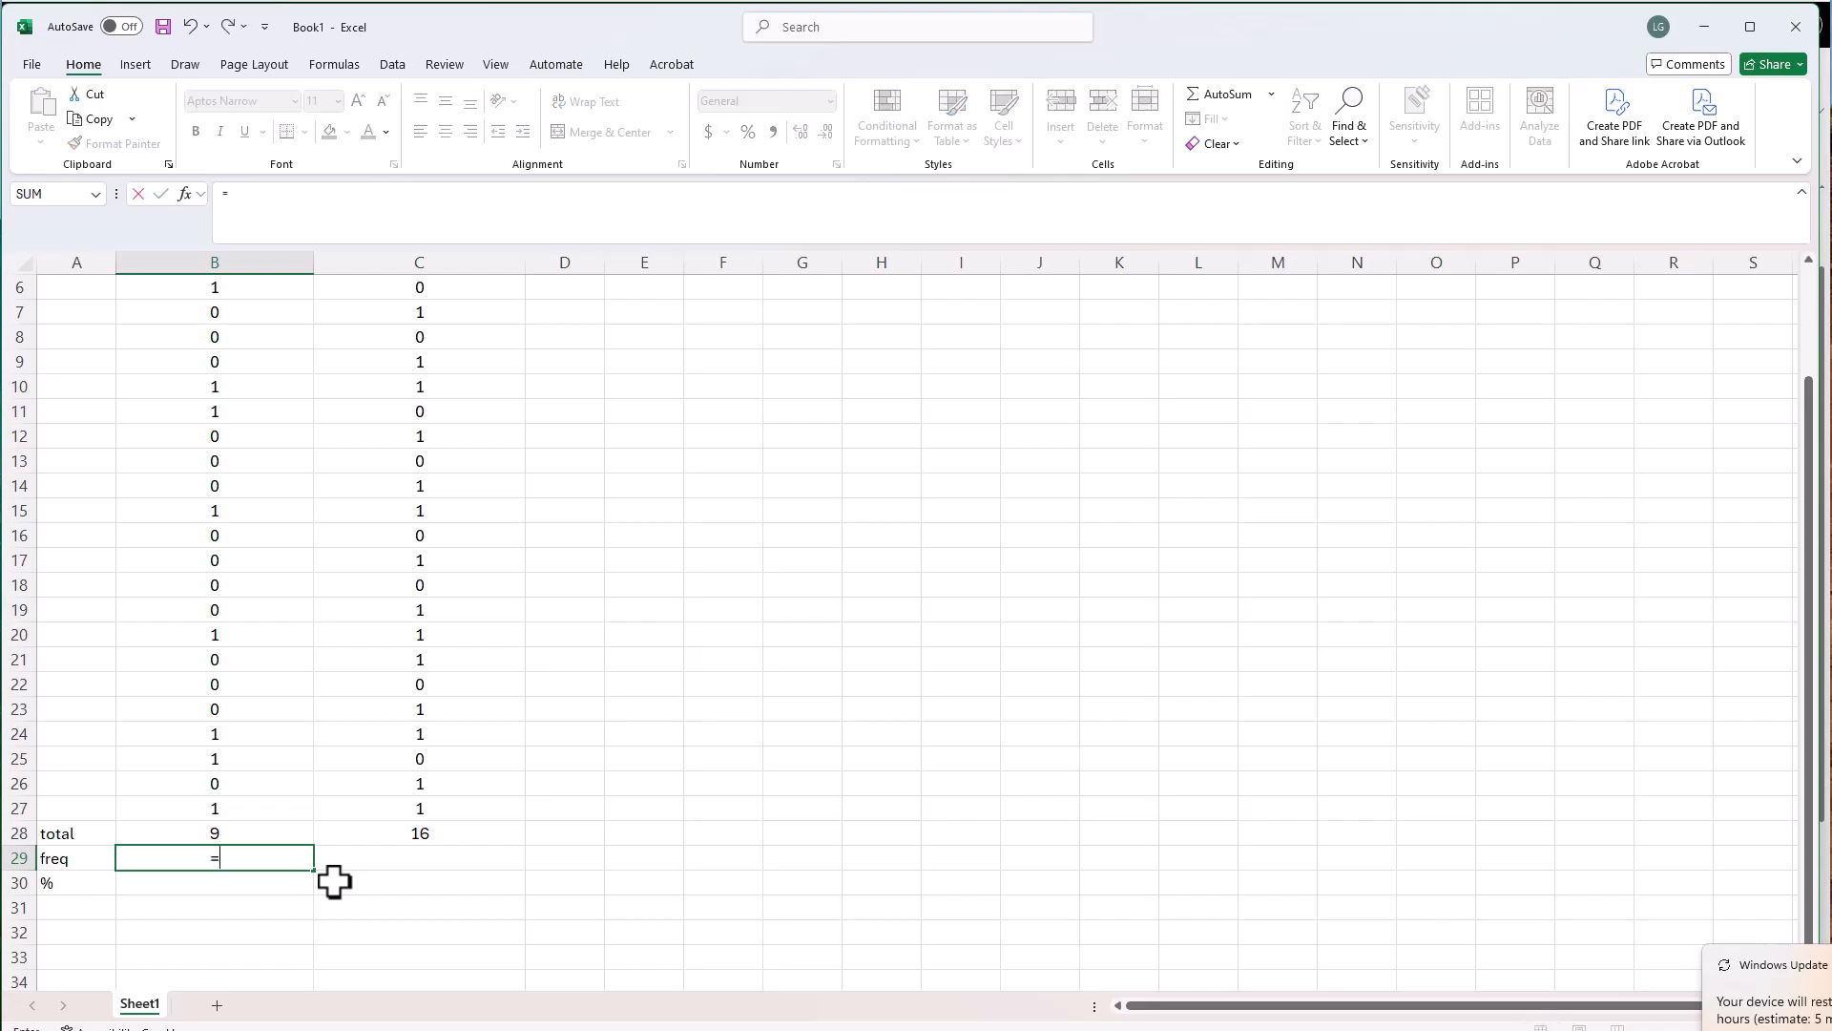
pyautogui.click(224, 837)
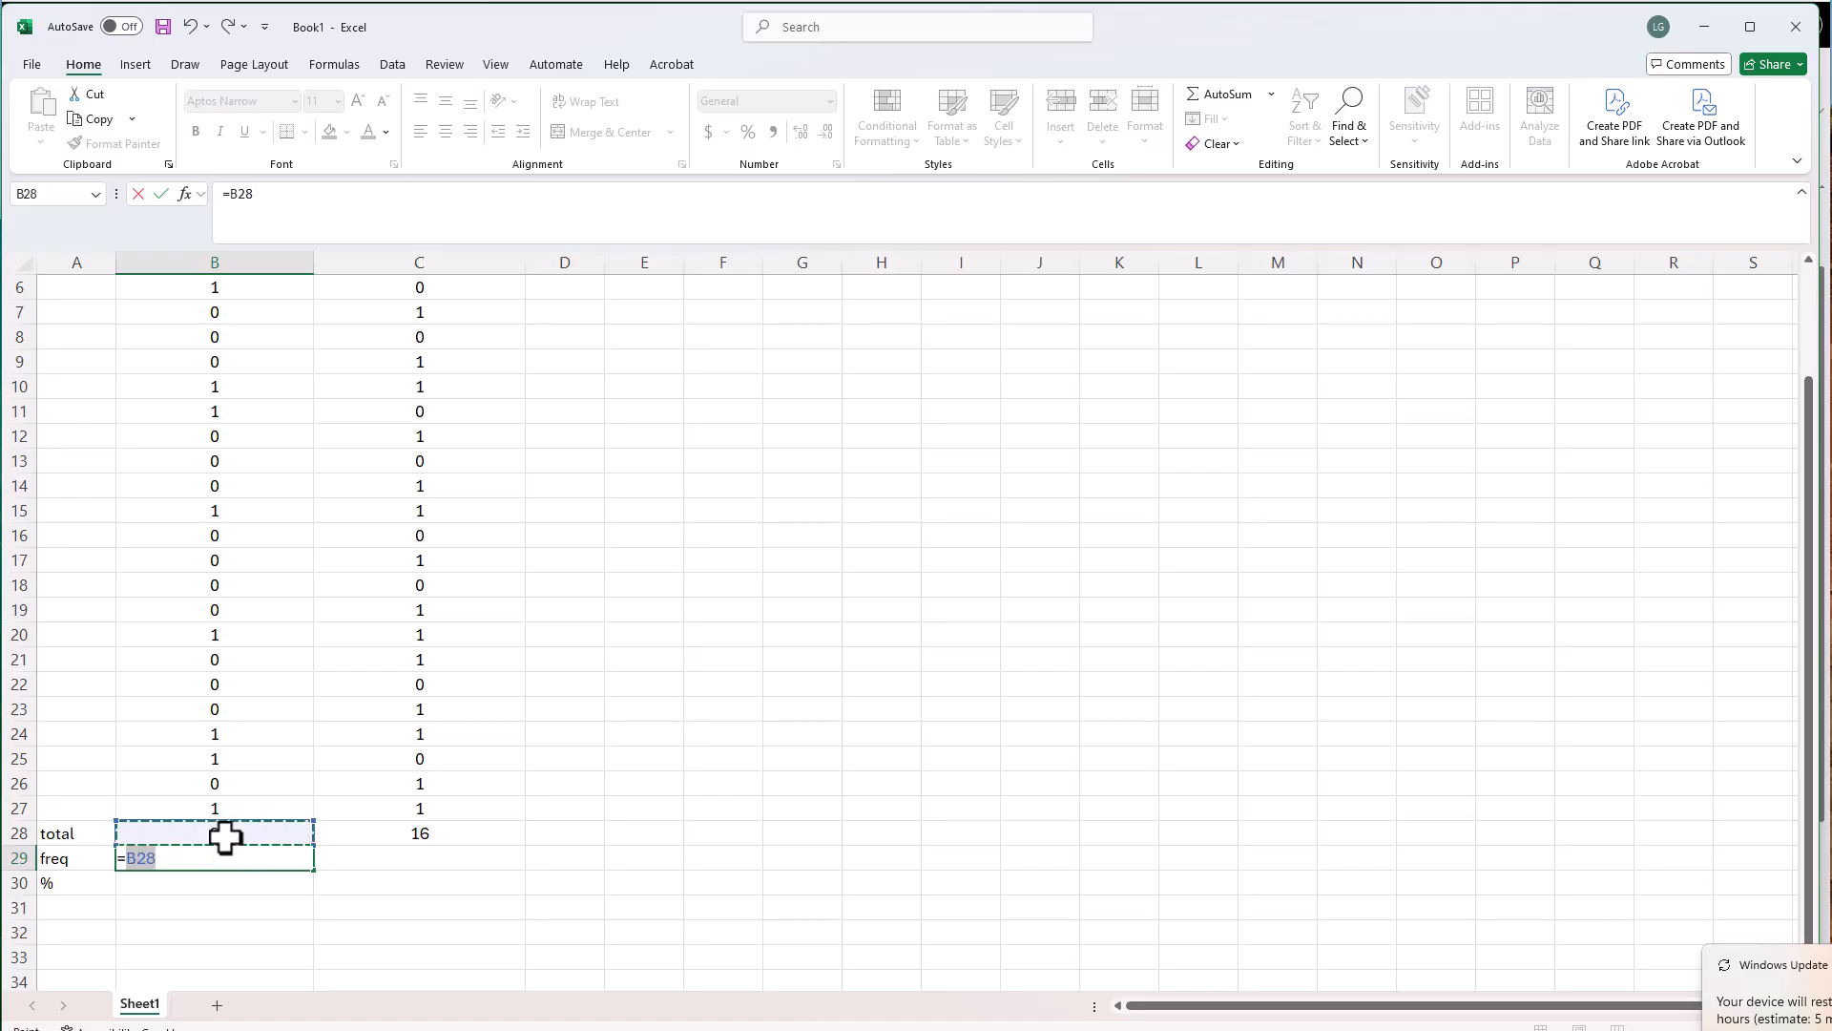
pyautogui.write('/24')
pyautogui.press('Return')
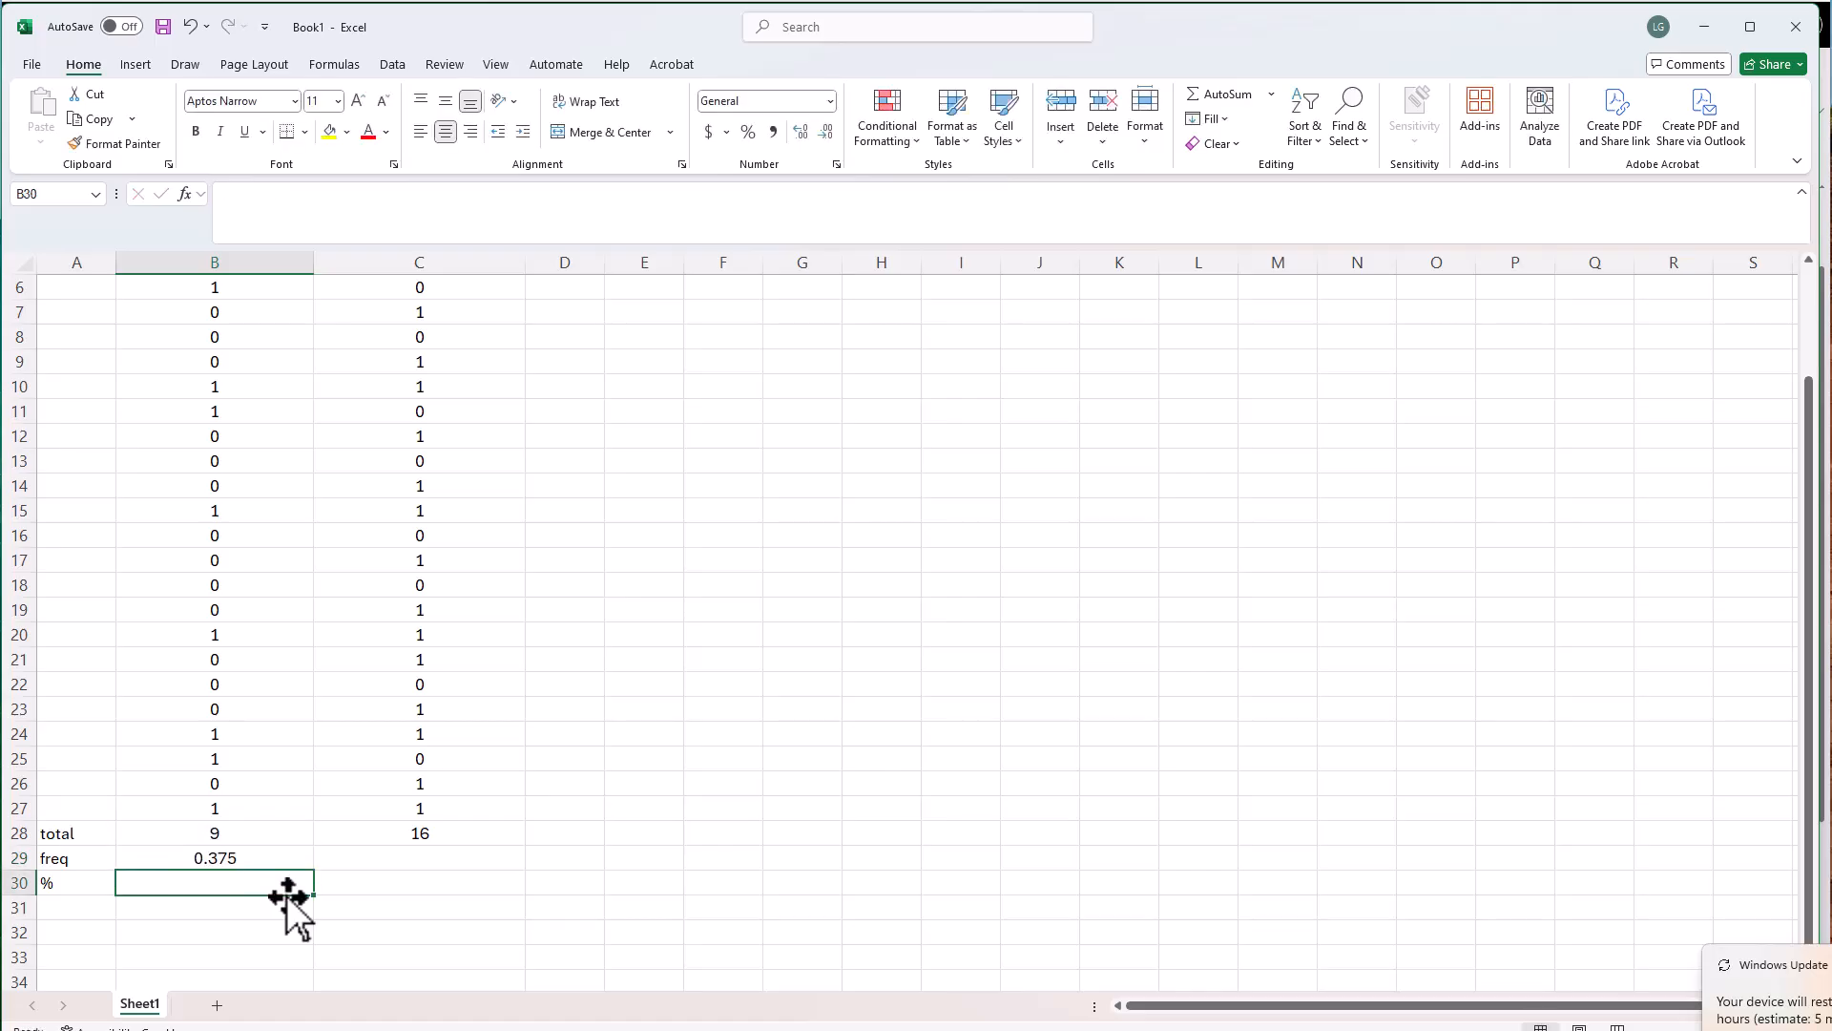
pyautogui.click(288, 864)
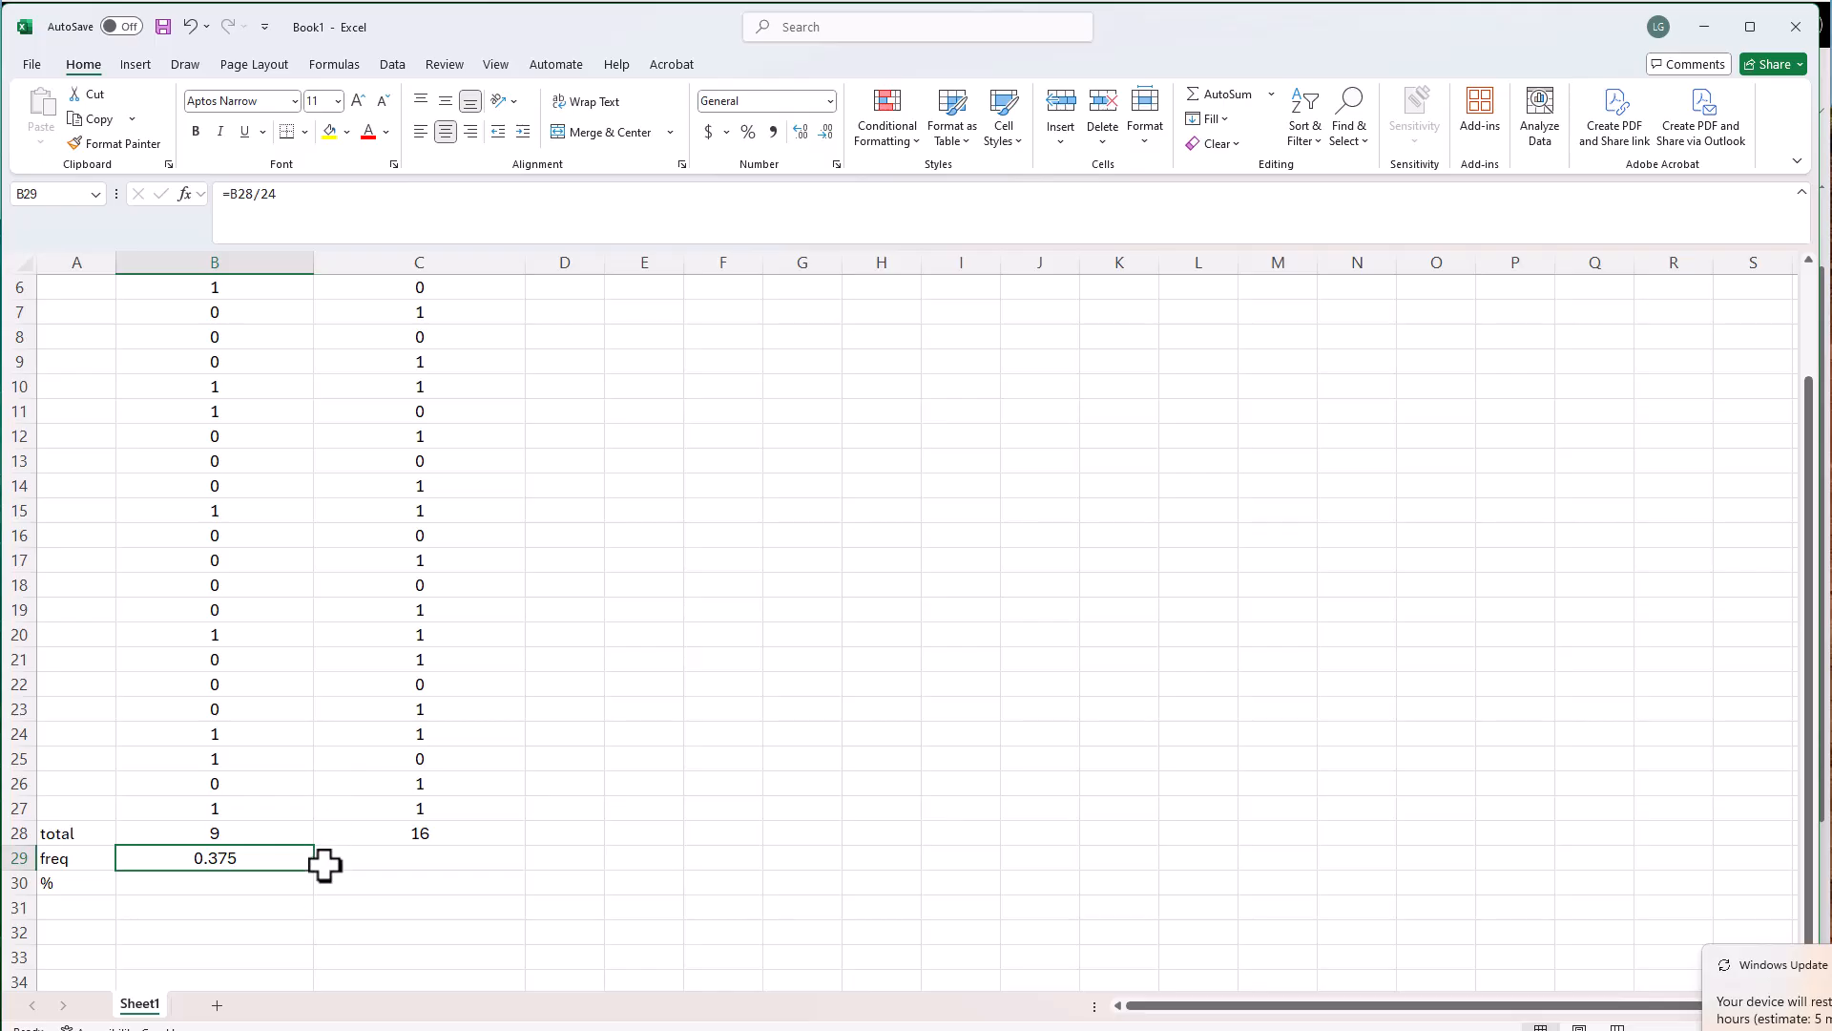
pyautogui.moveTo(317, 873); pyautogui.dragTo(523, 867)
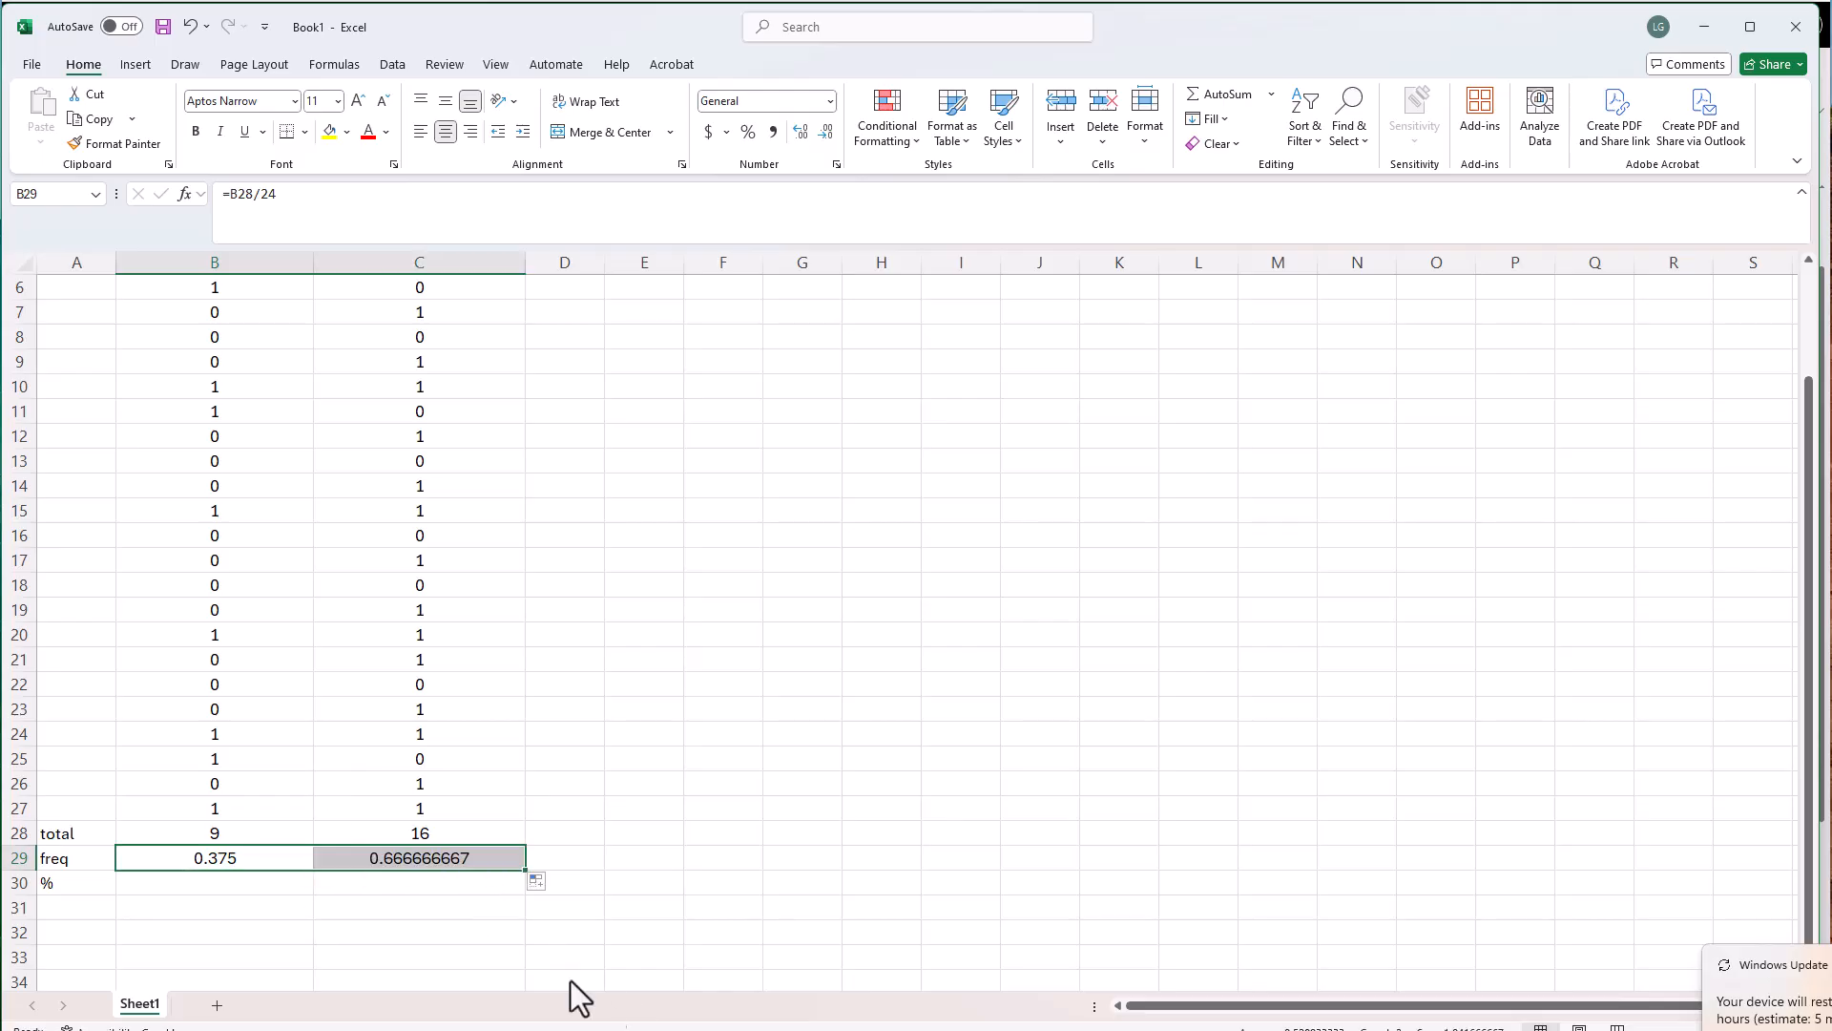
# Format the Behavior 2 frequency in C29 as a Number with three decimal places
pyautogui.click(410, 860)
pyautogui.click(1142, 142)
pyautogui.click(1195, 583)
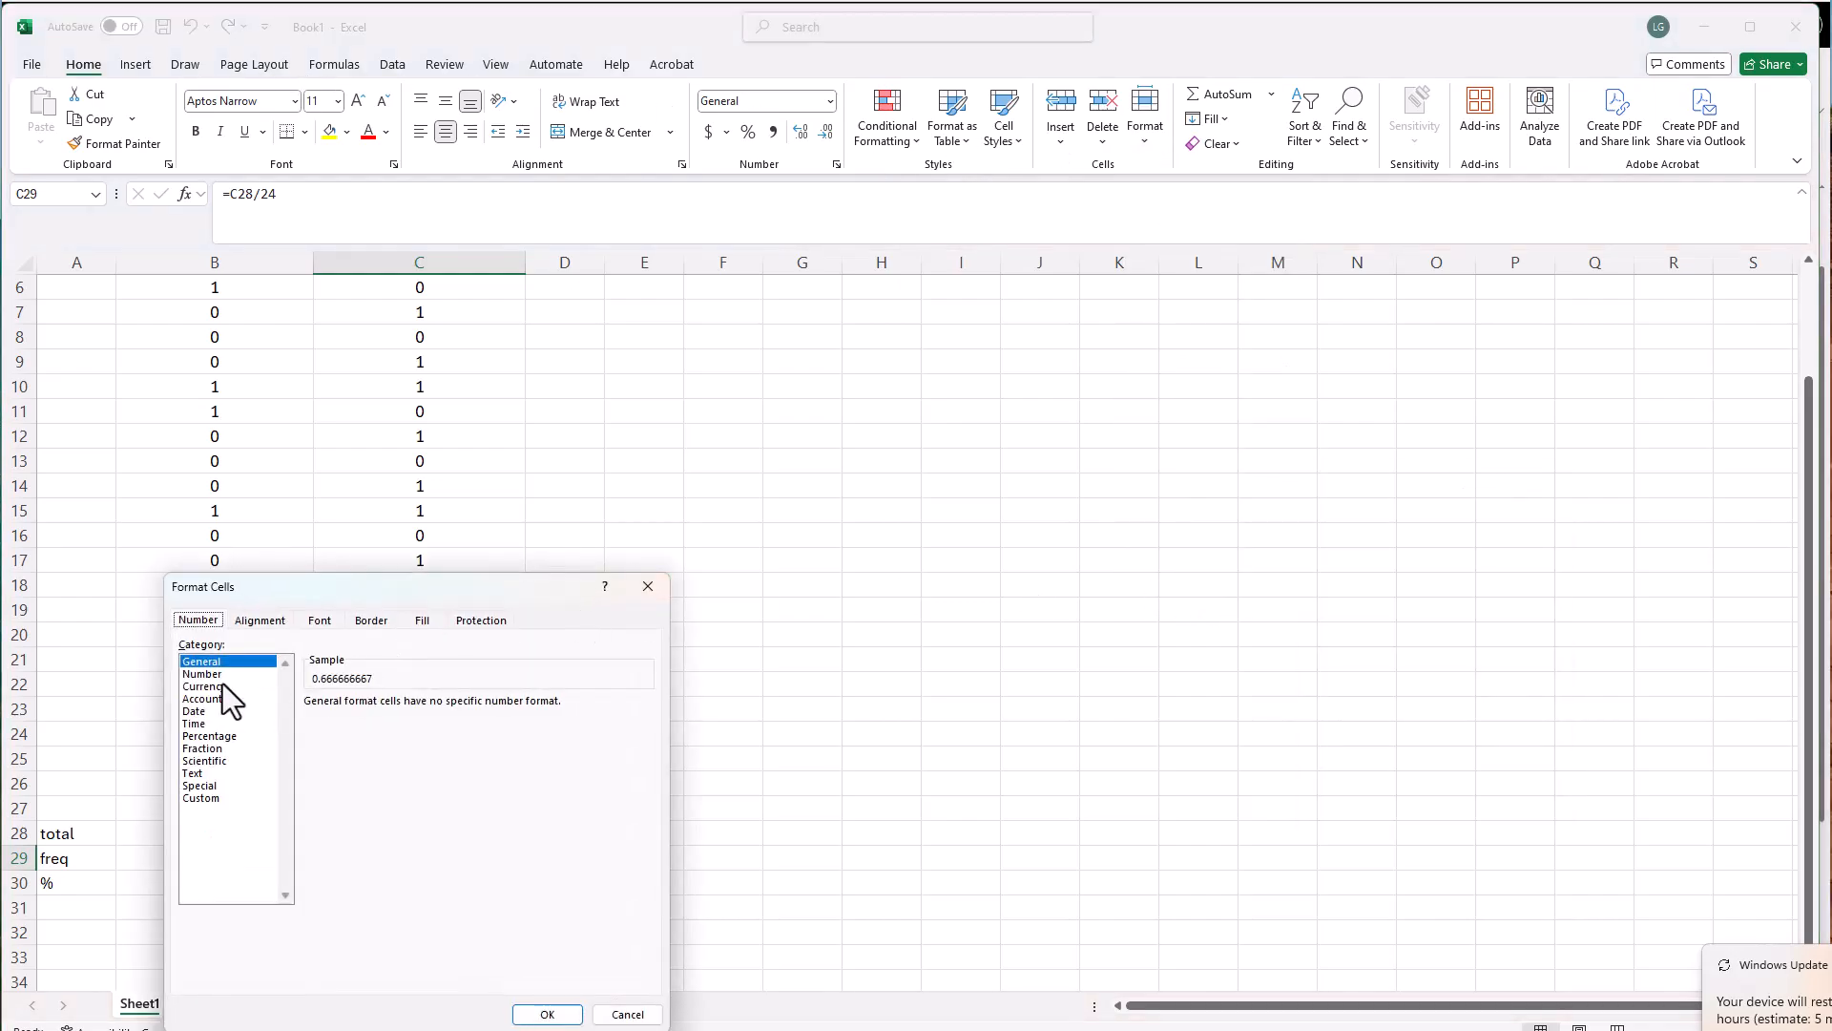
pyautogui.click(209, 675)
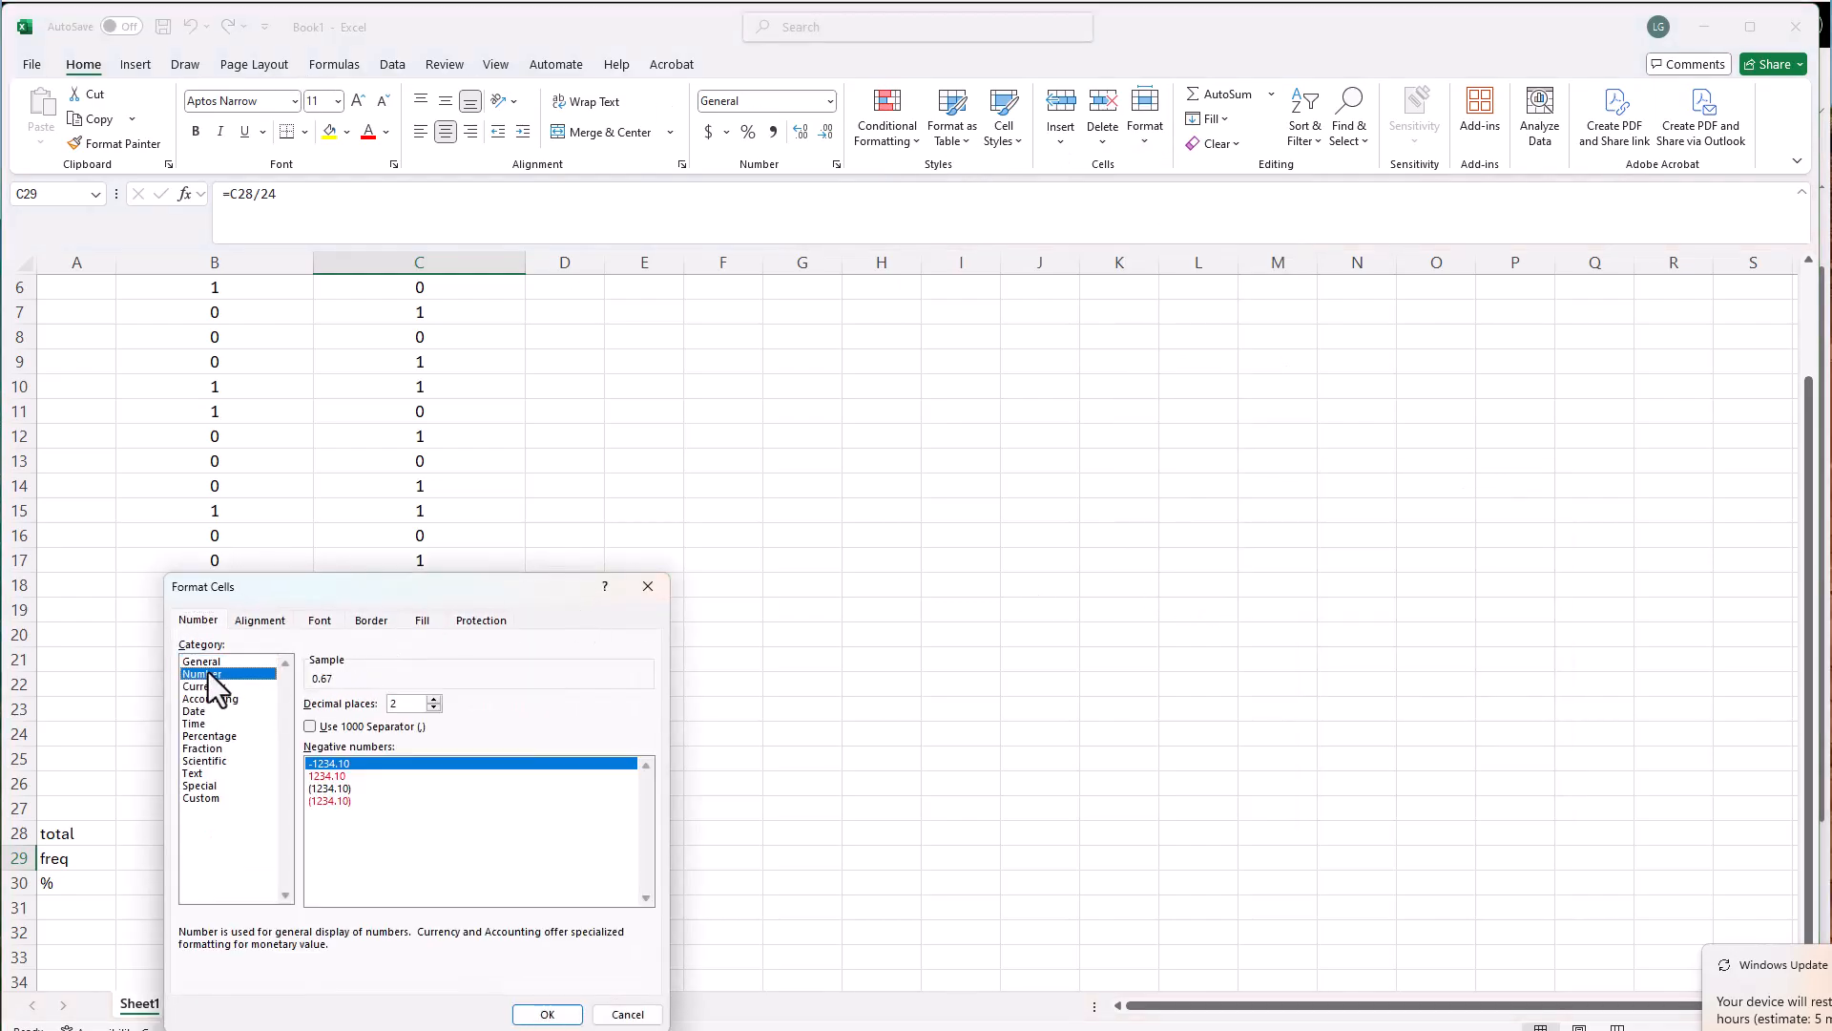
pyautogui.click(435, 699)
pyautogui.press('Return')
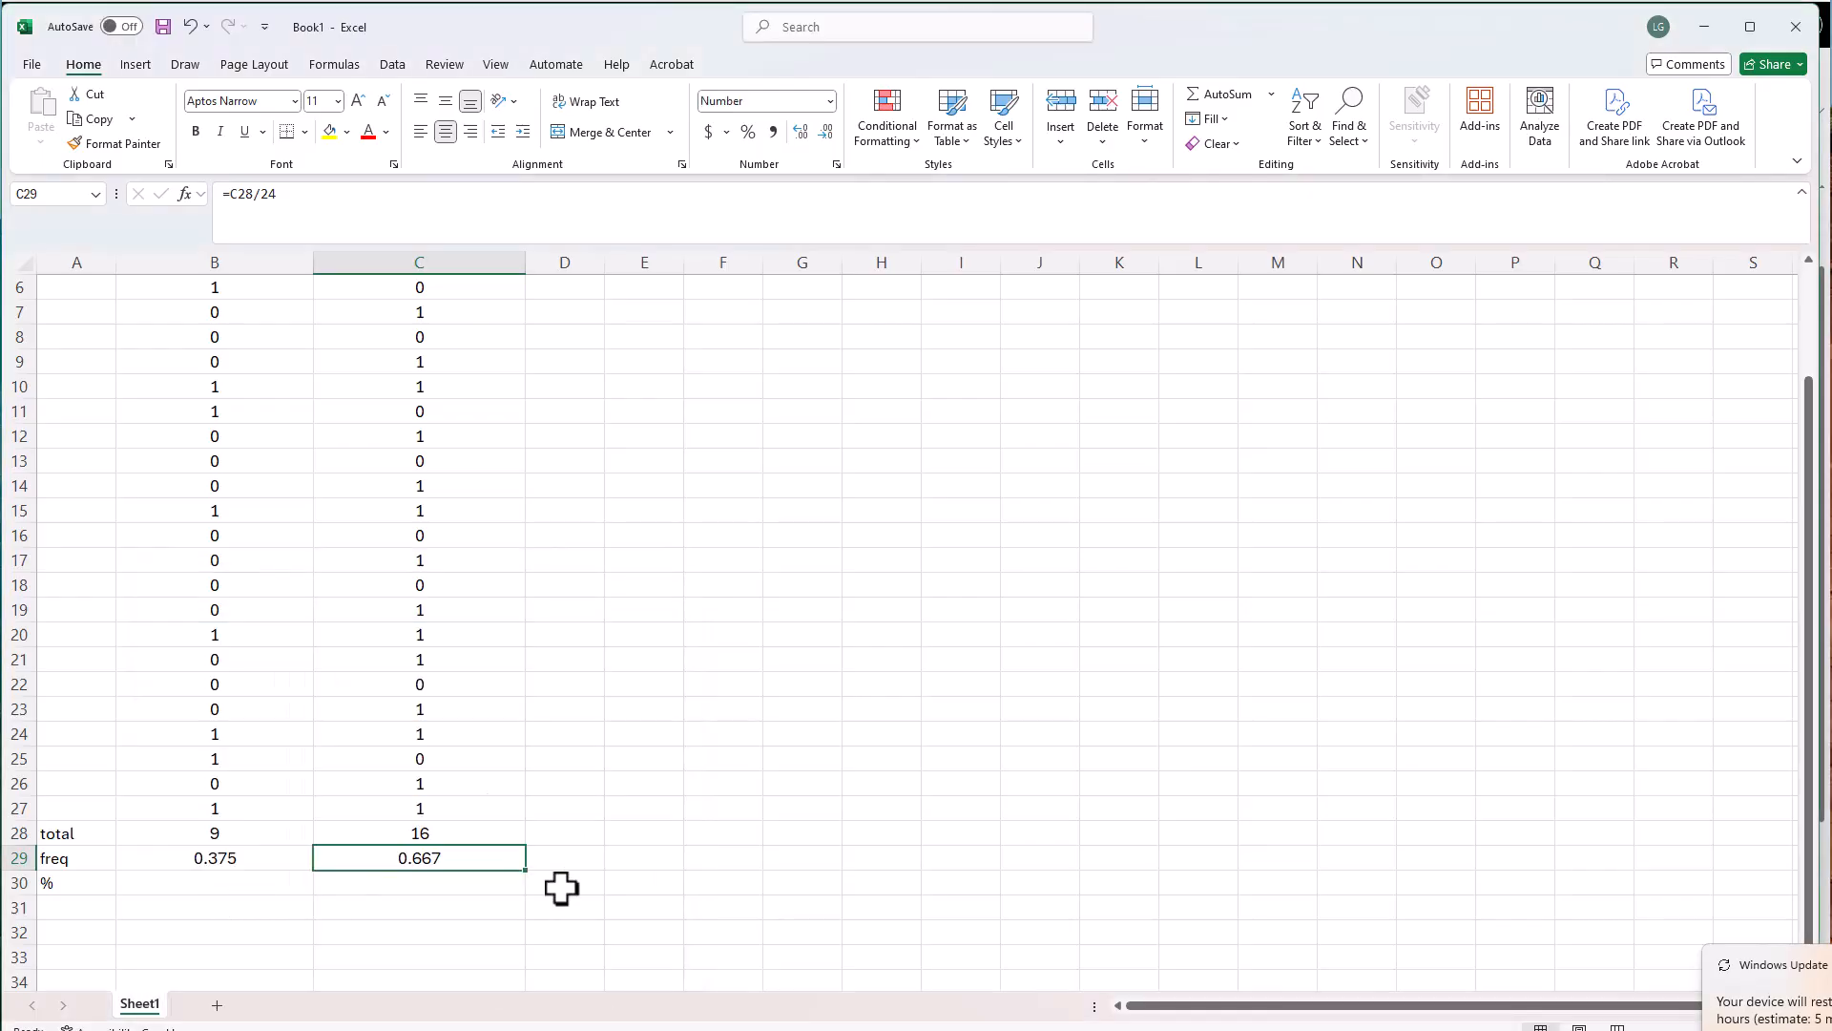
# Calculate the Behavior 1 percentage in B30 as =B29*100 and extend the formula to C30 for Behavior 2
pyautogui.click(179, 880)
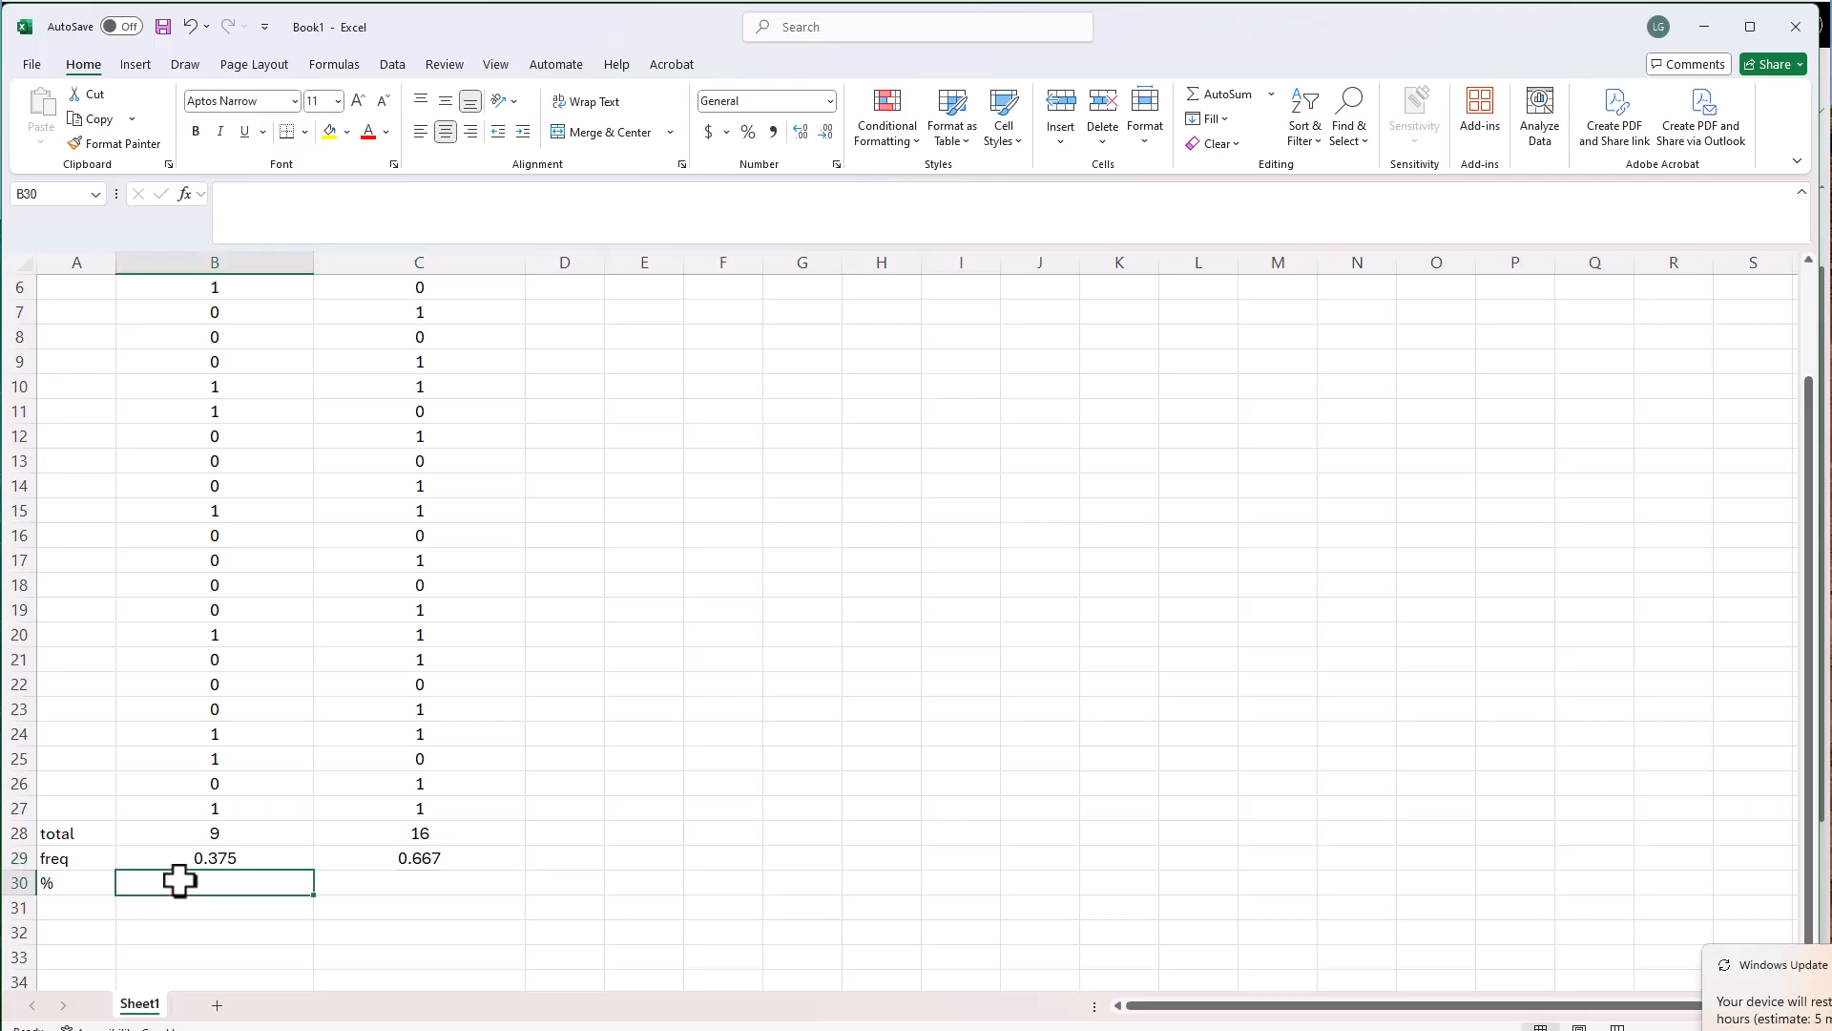
pyautogui.write('=')
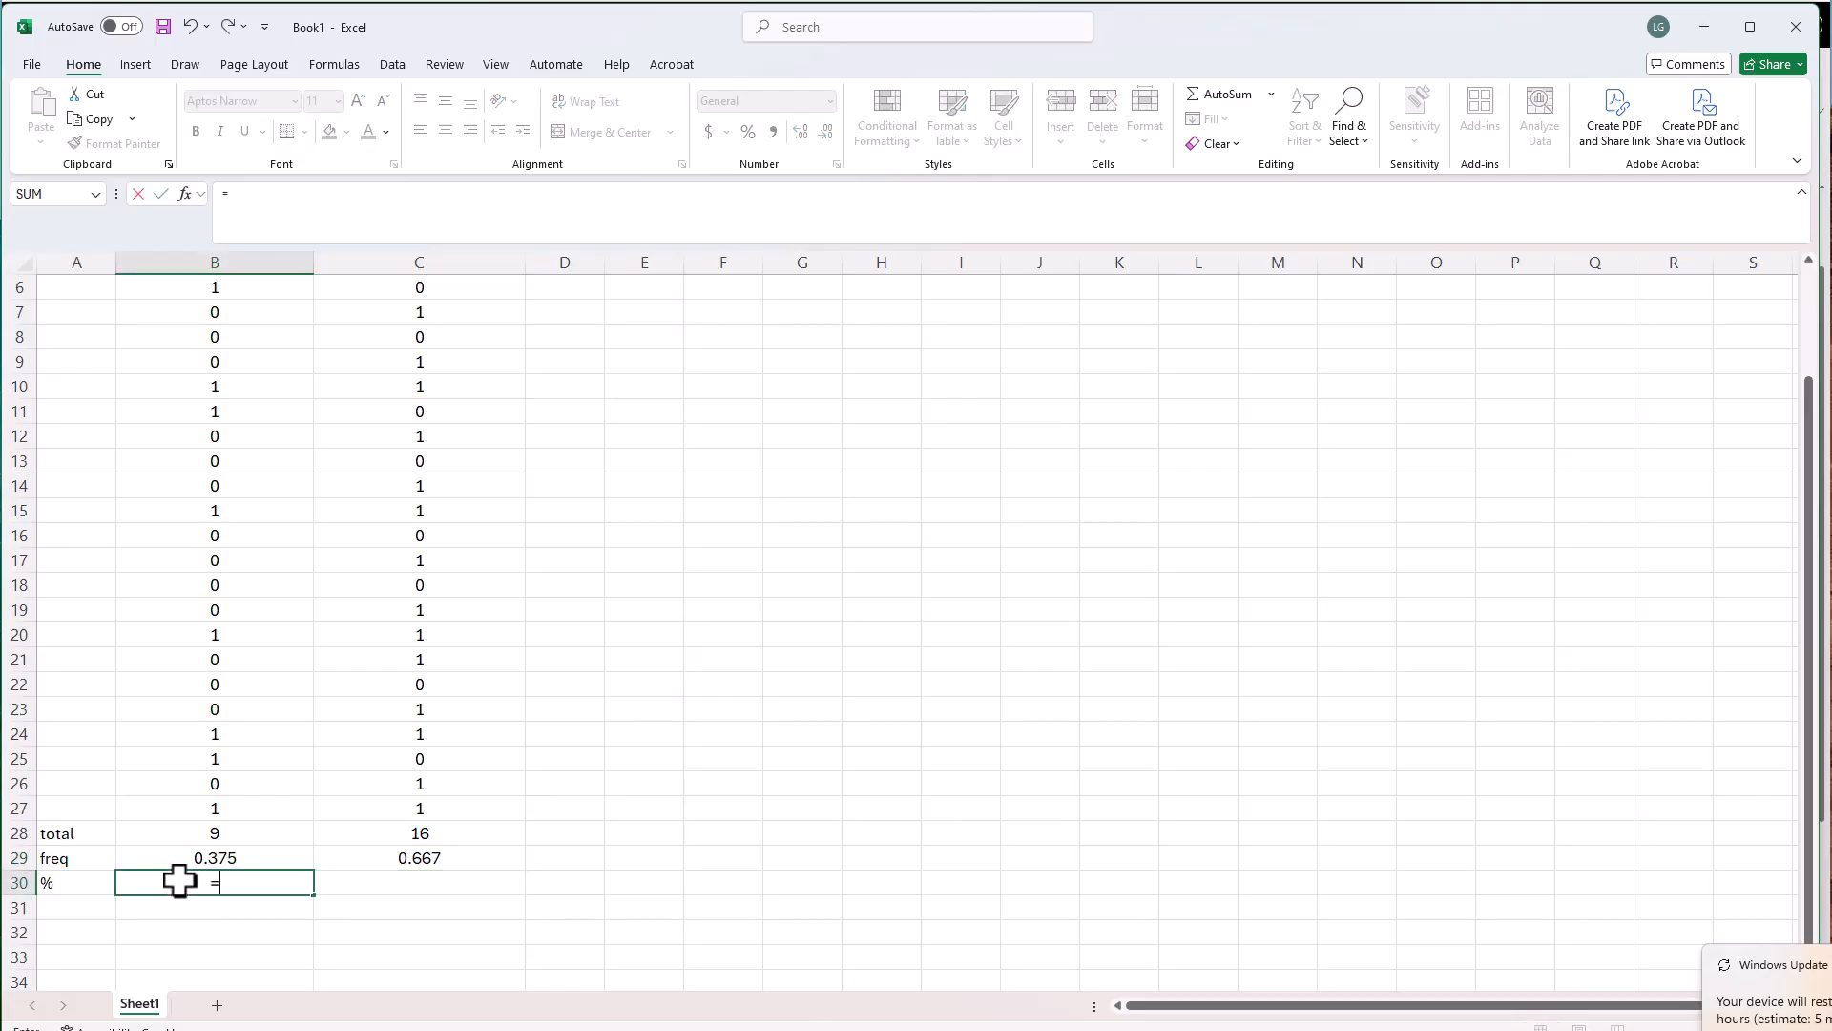
pyautogui.click(227, 857)
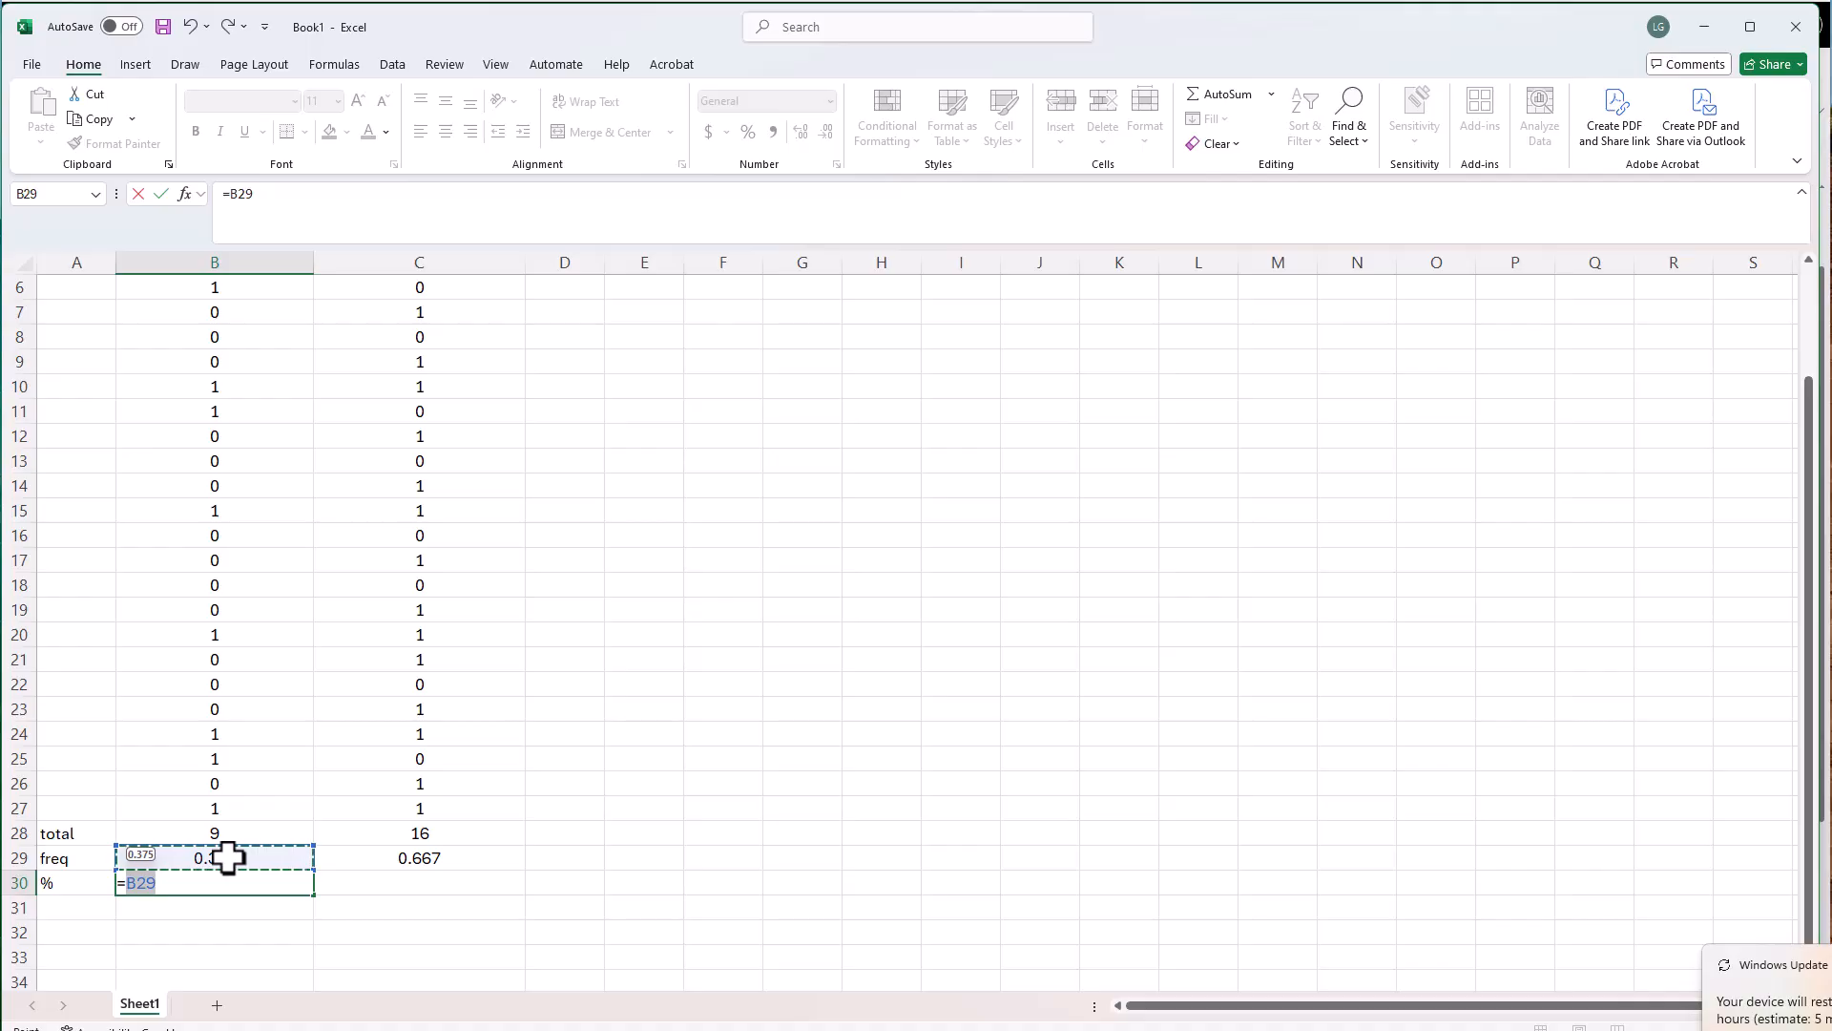
pyautogui.write('*100')
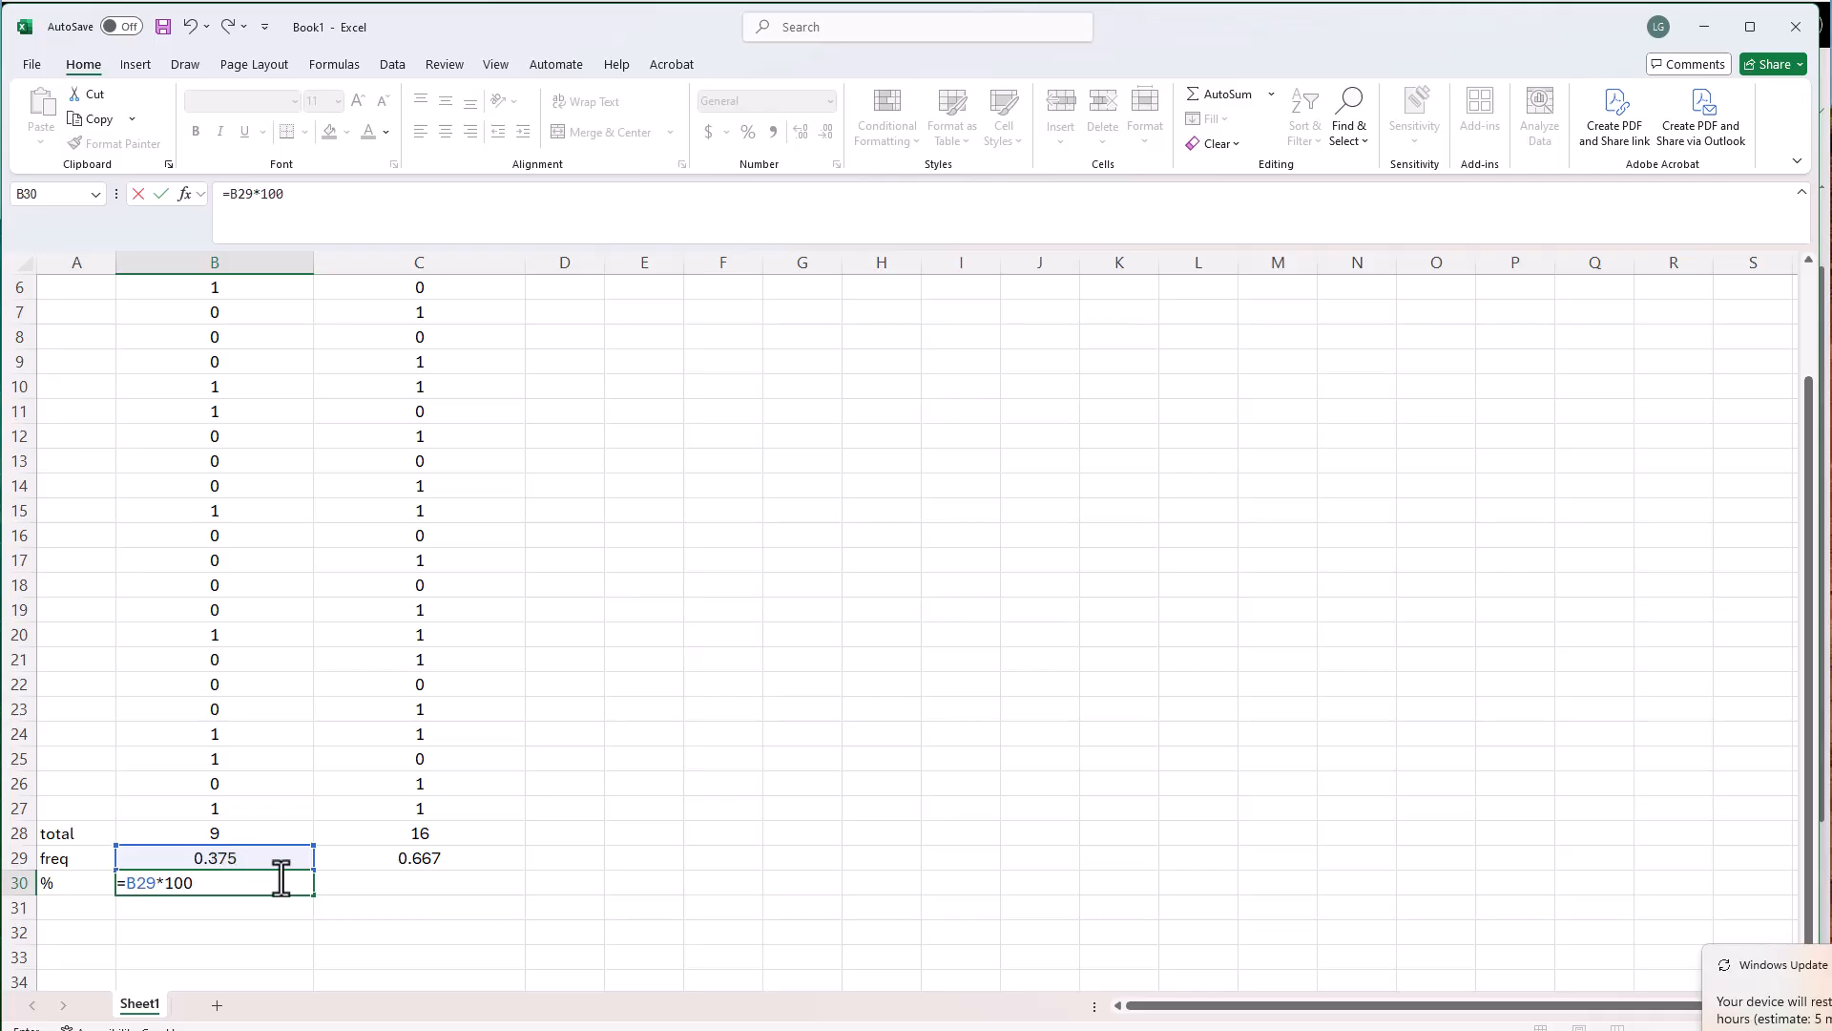
pyautogui.press('Return')
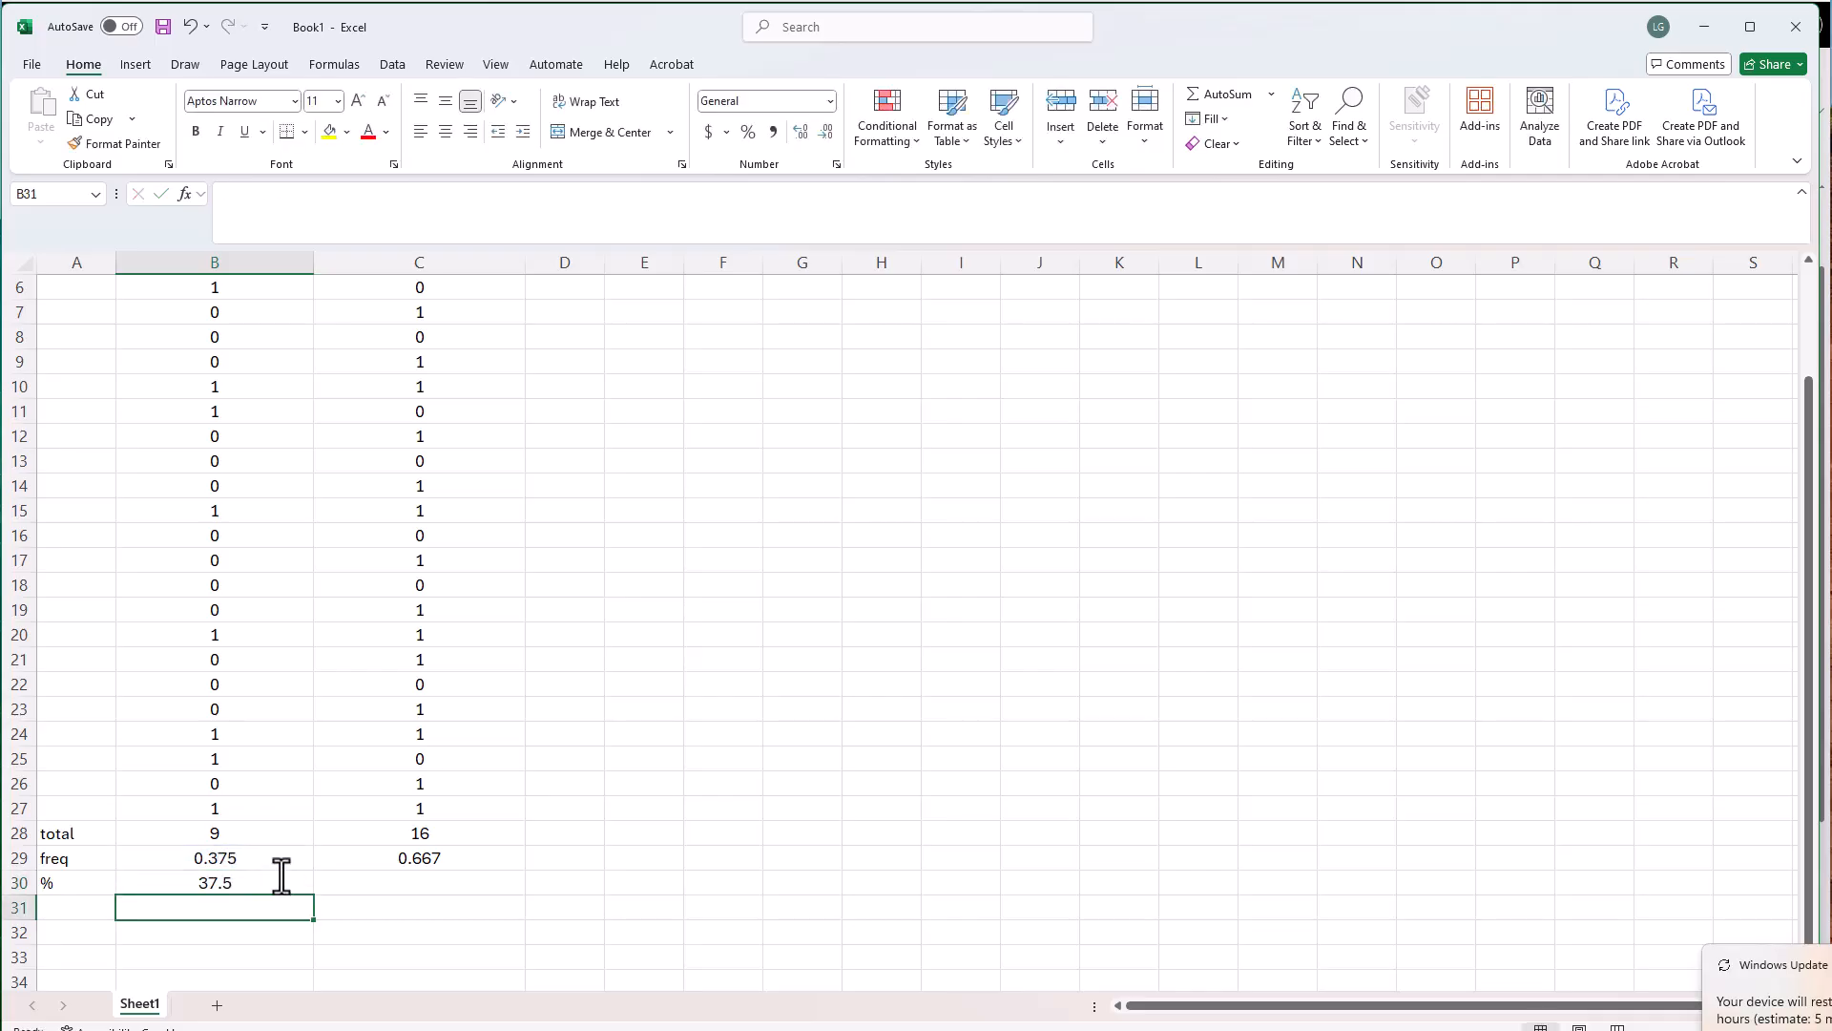
pyautogui.click(227, 882)
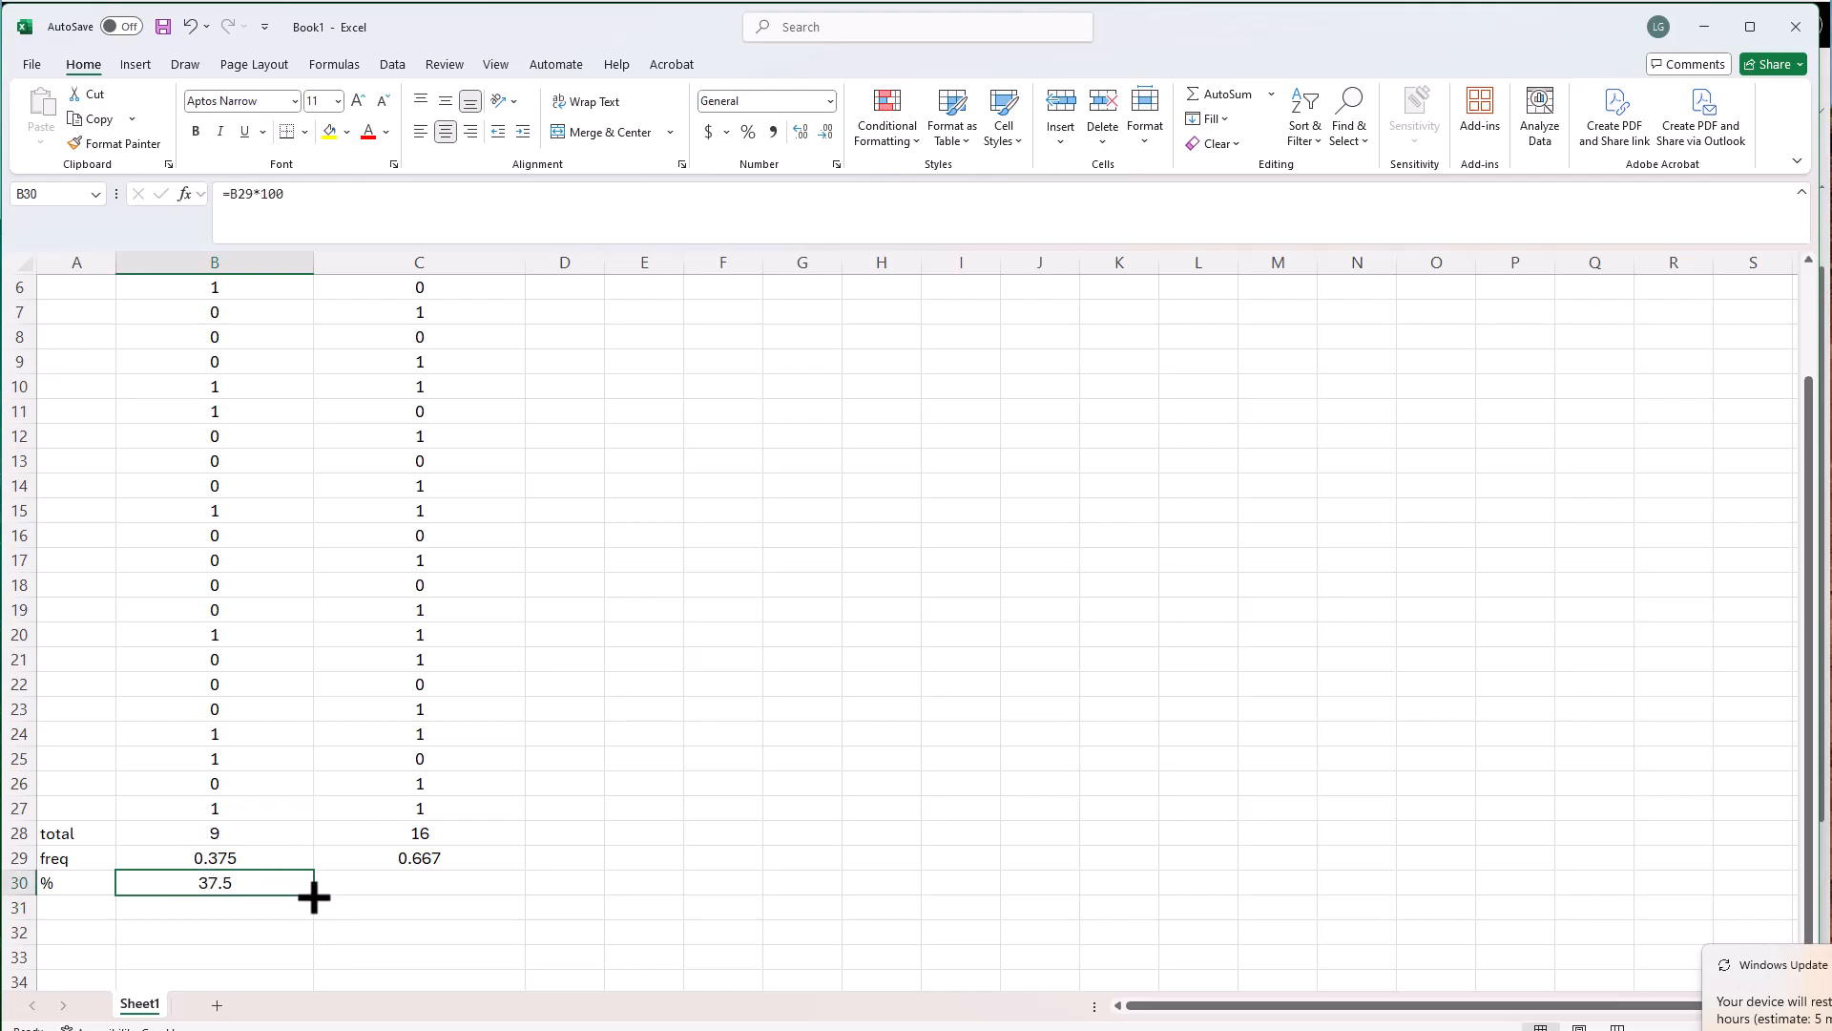
pyautogui.moveTo(339, 894); pyautogui.dragTo(458, 892)
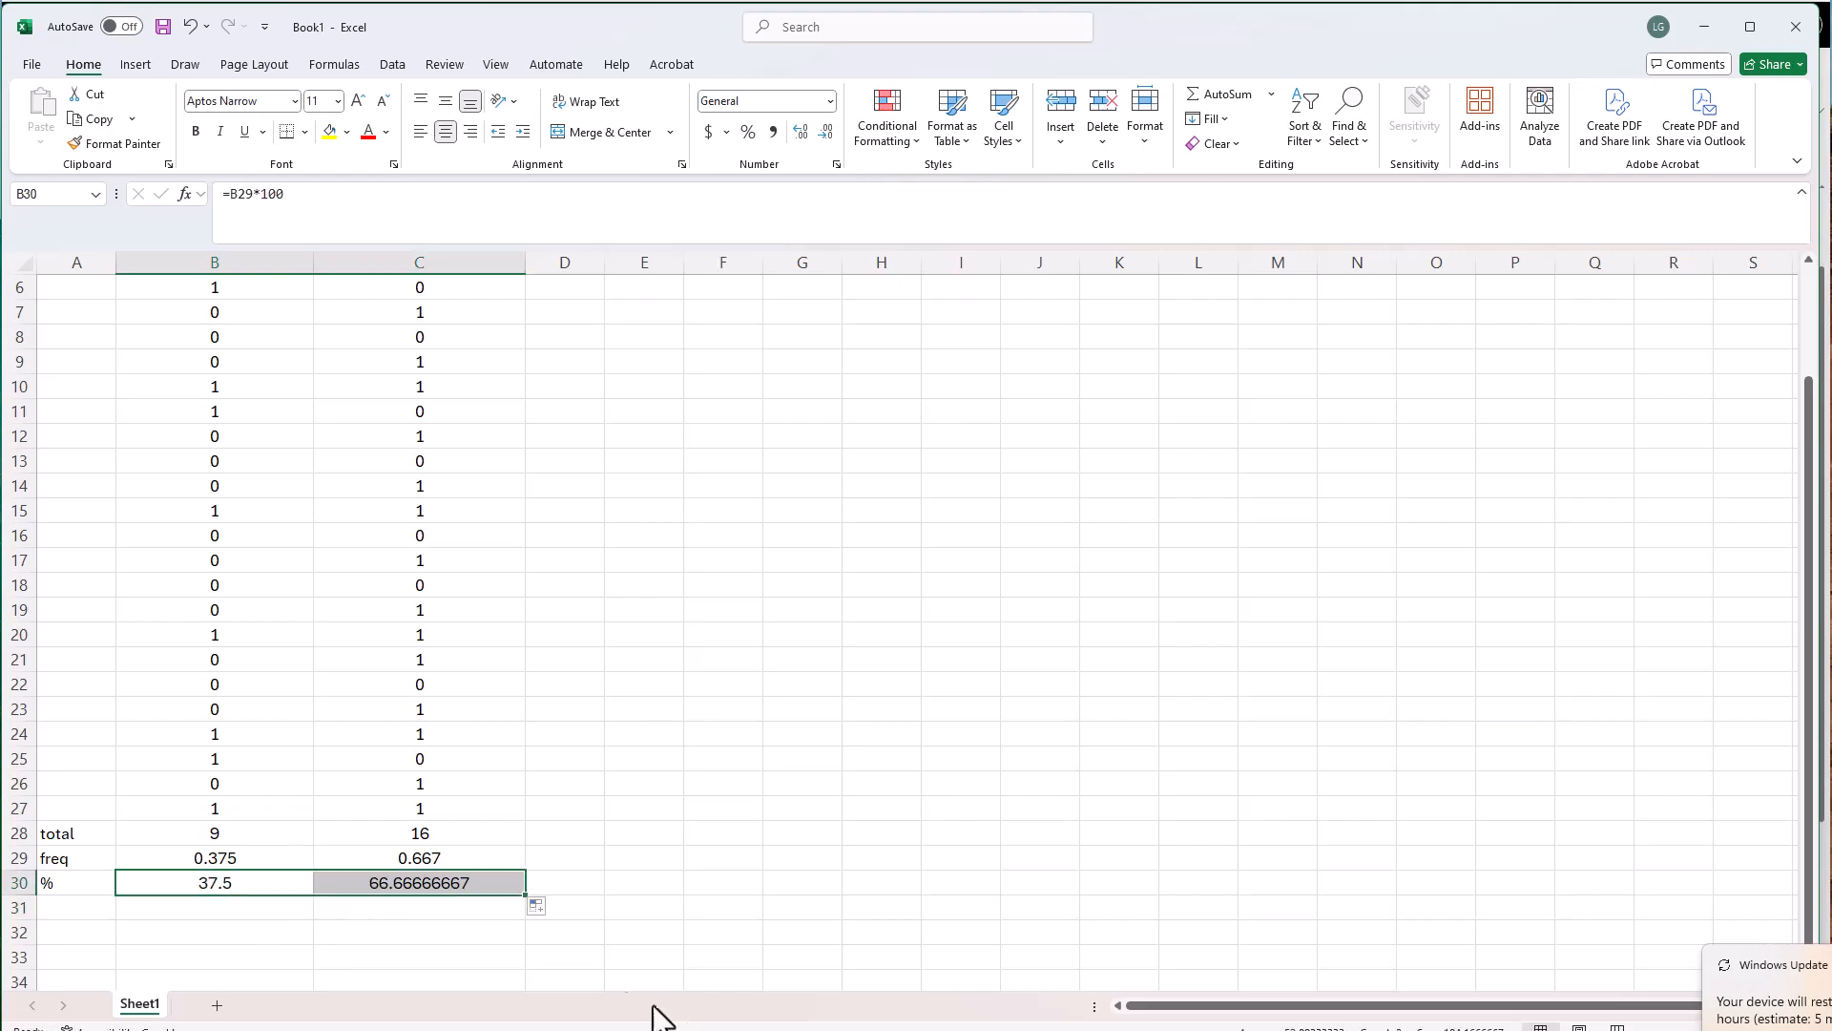
# Format the Behavior 2 percentage in C30 as a Number with one decimal place
pyautogui.click(390, 884)
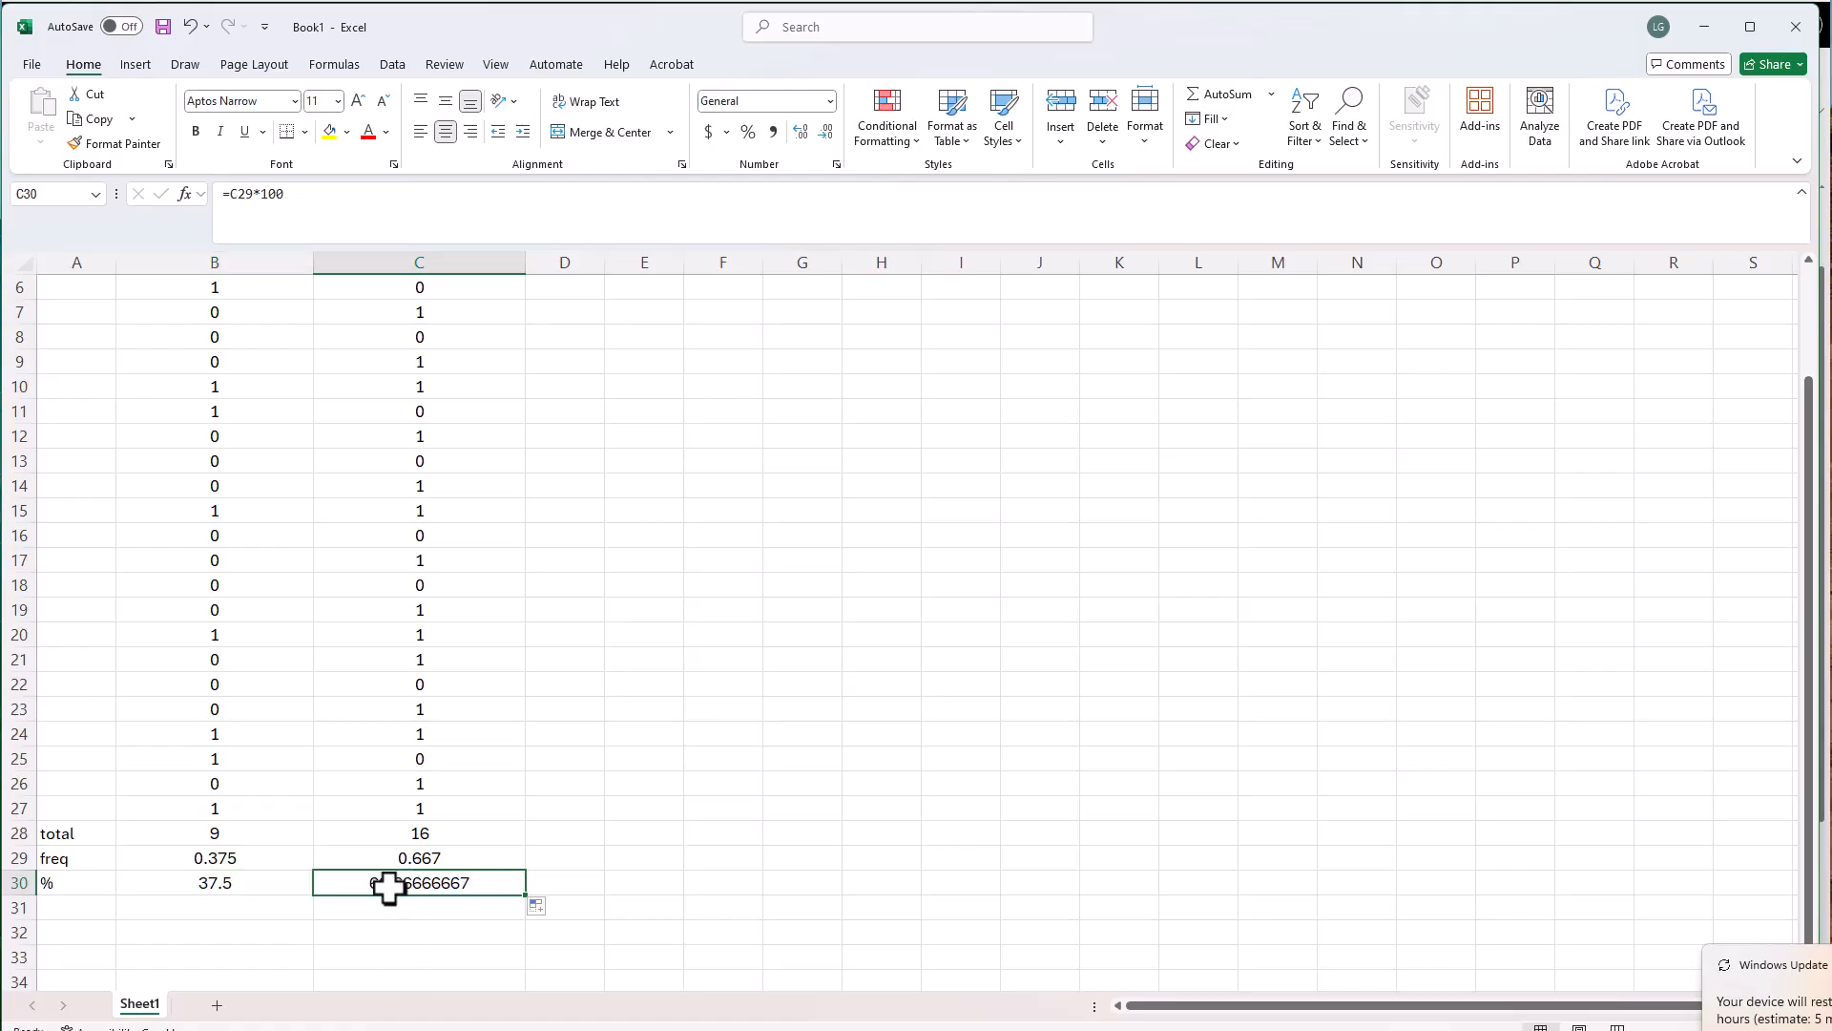
pyautogui.click(1144, 134)
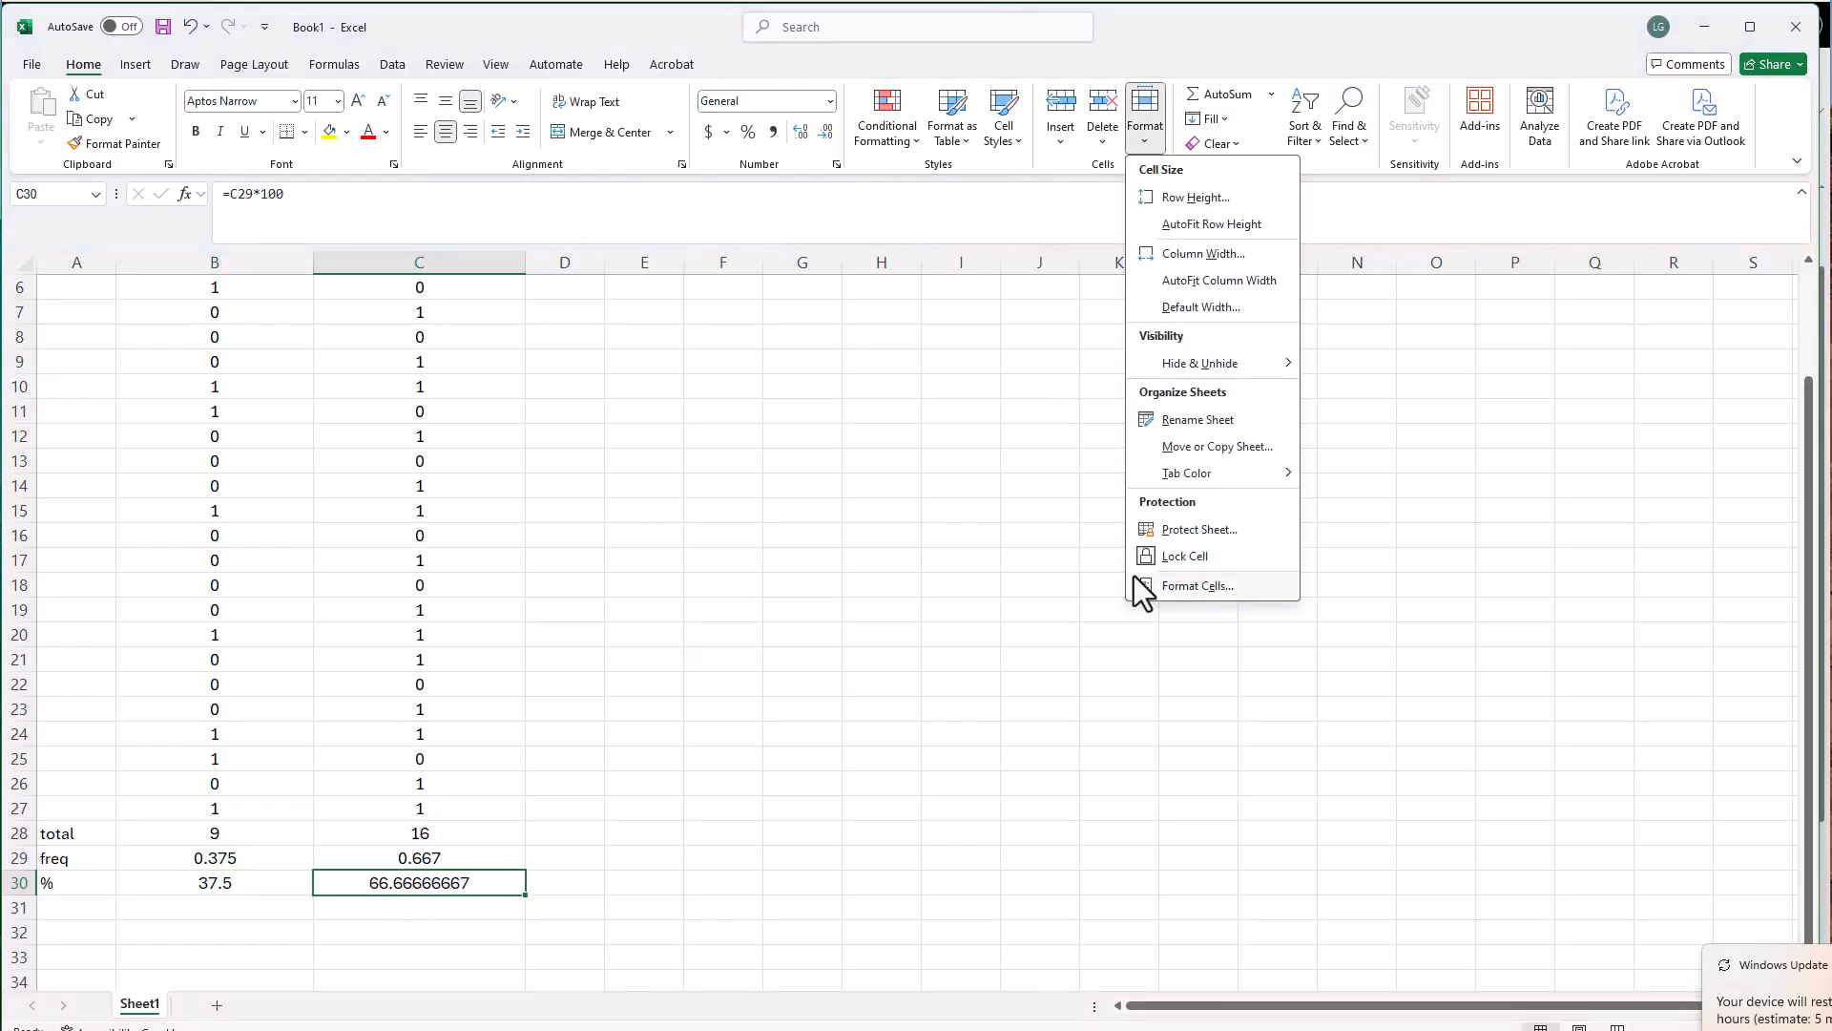
pyautogui.click(1194, 584)
pyautogui.click(203, 673)
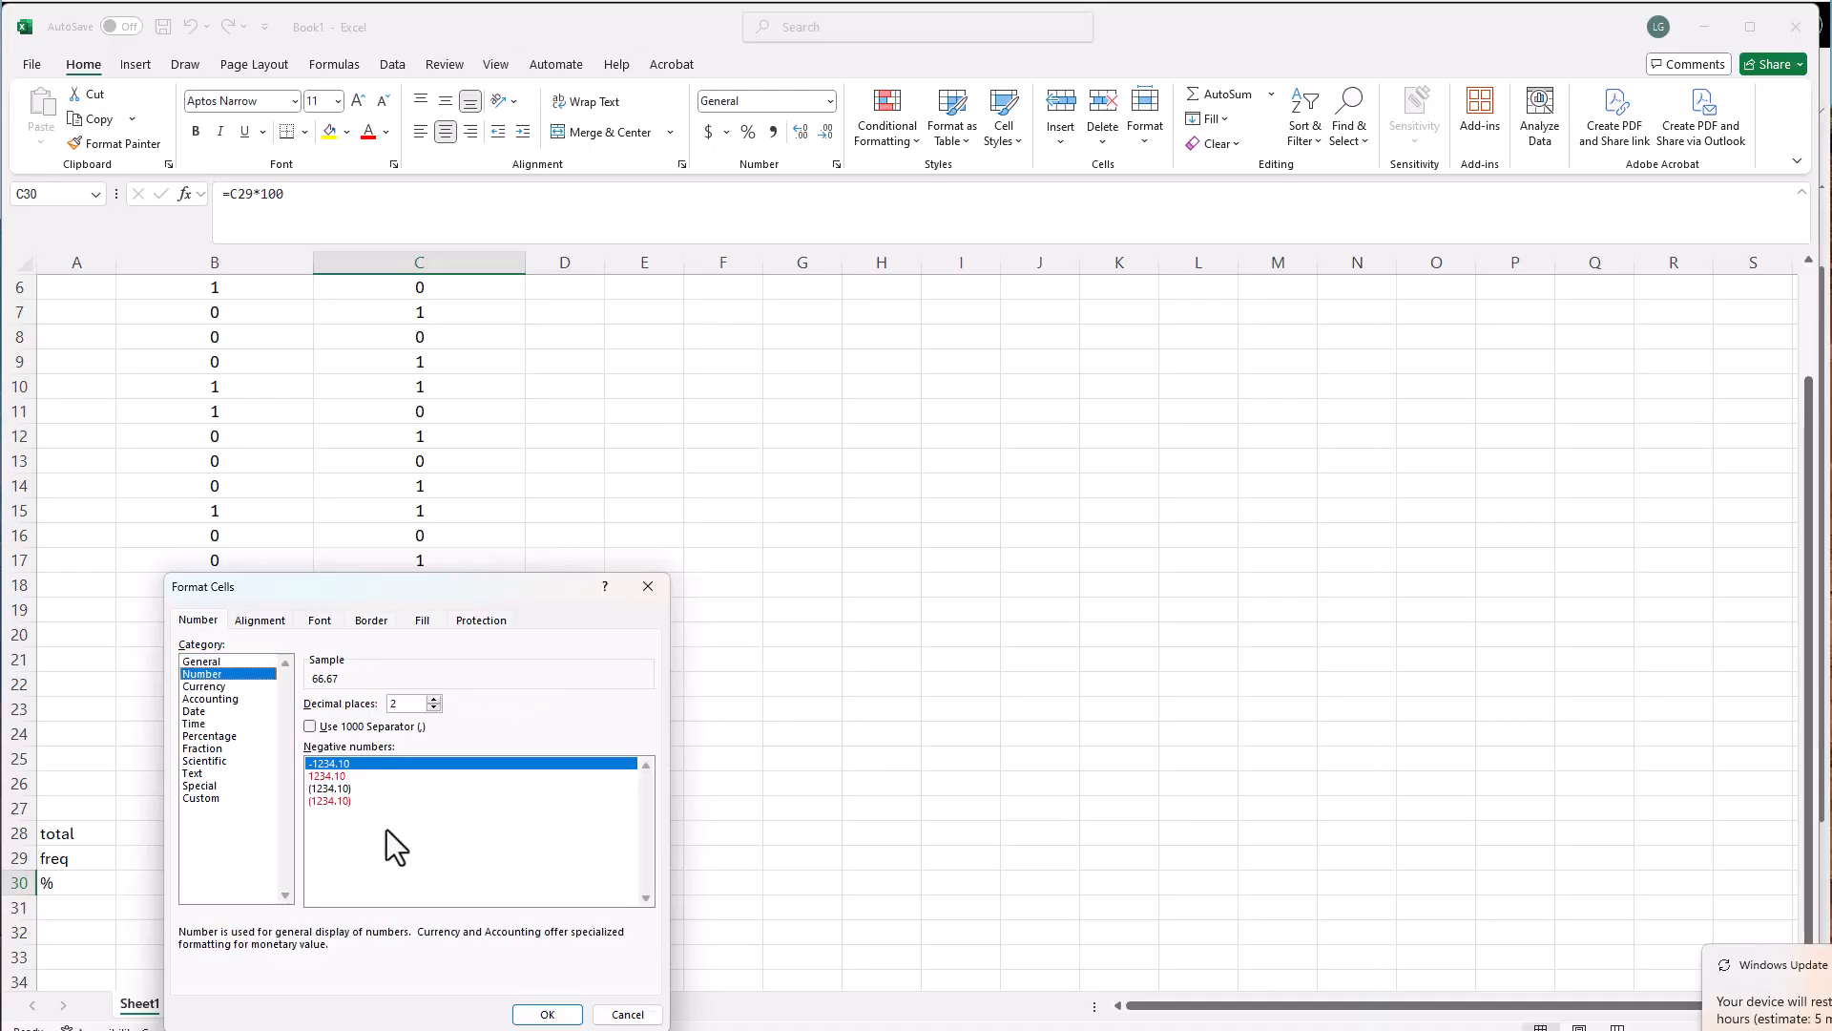
pyautogui.click(433, 707)
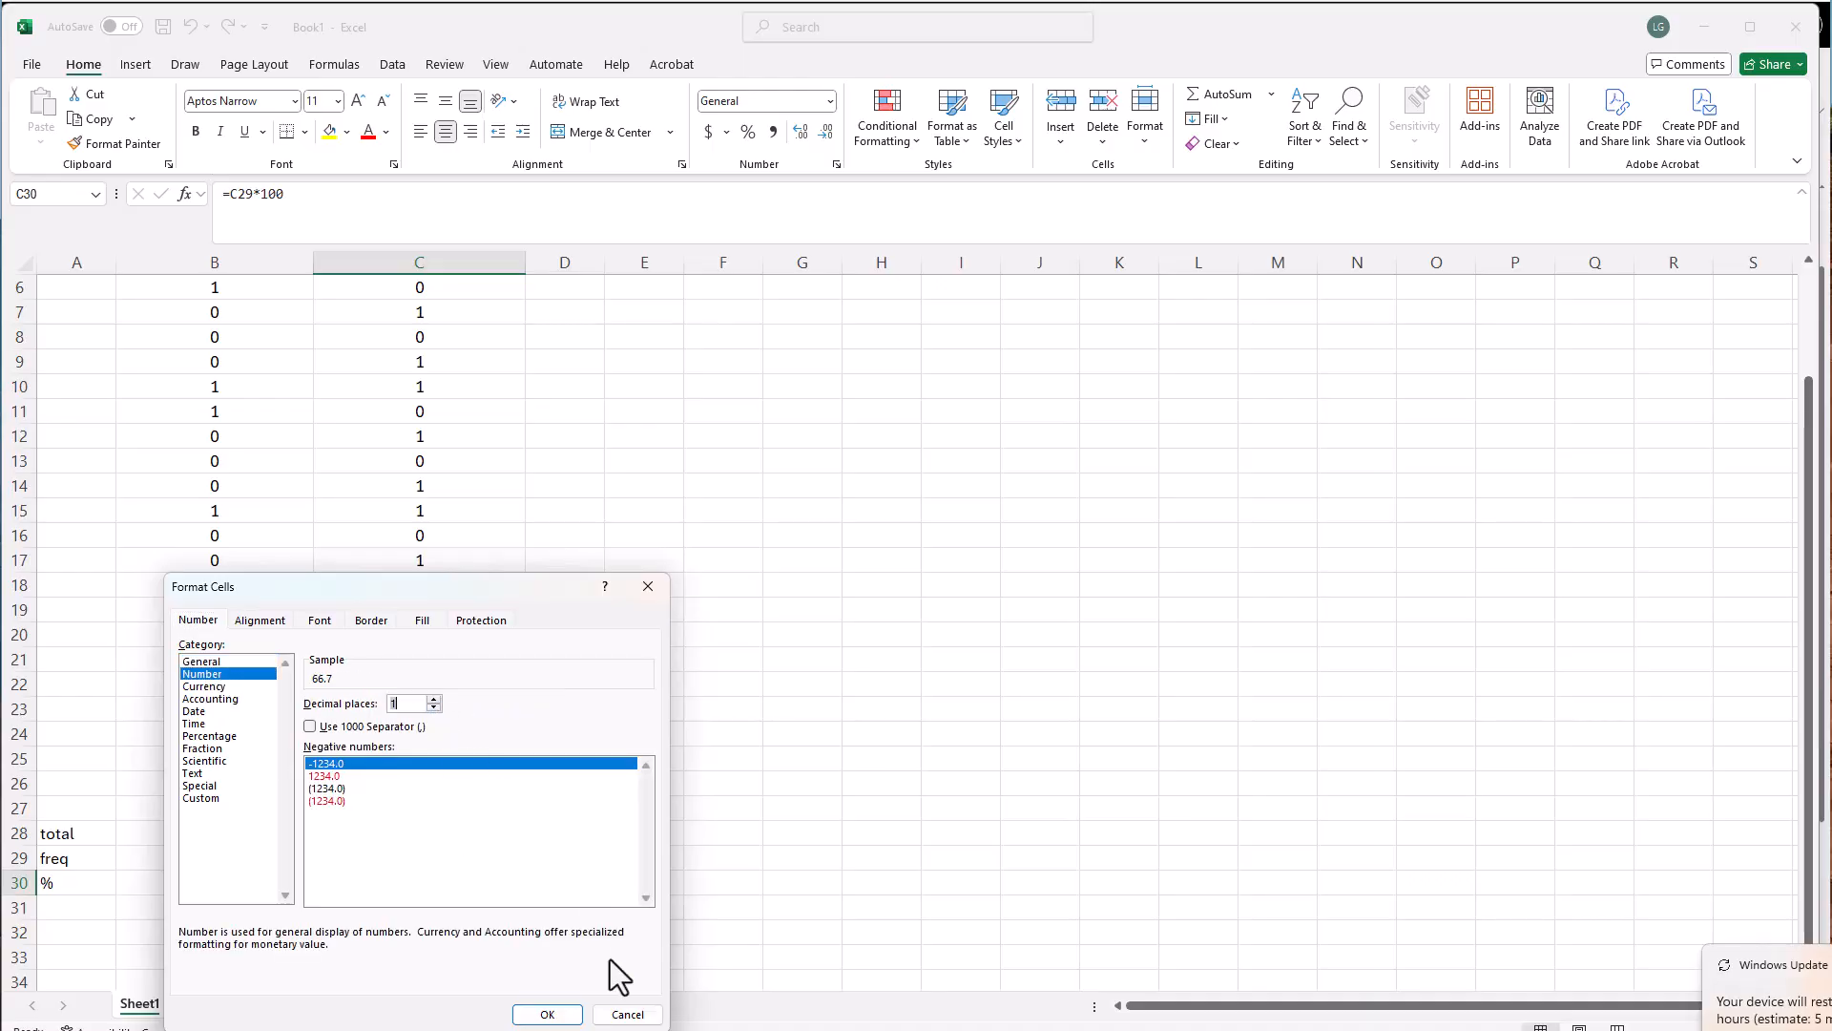
pyautogui.click(546, 1013)
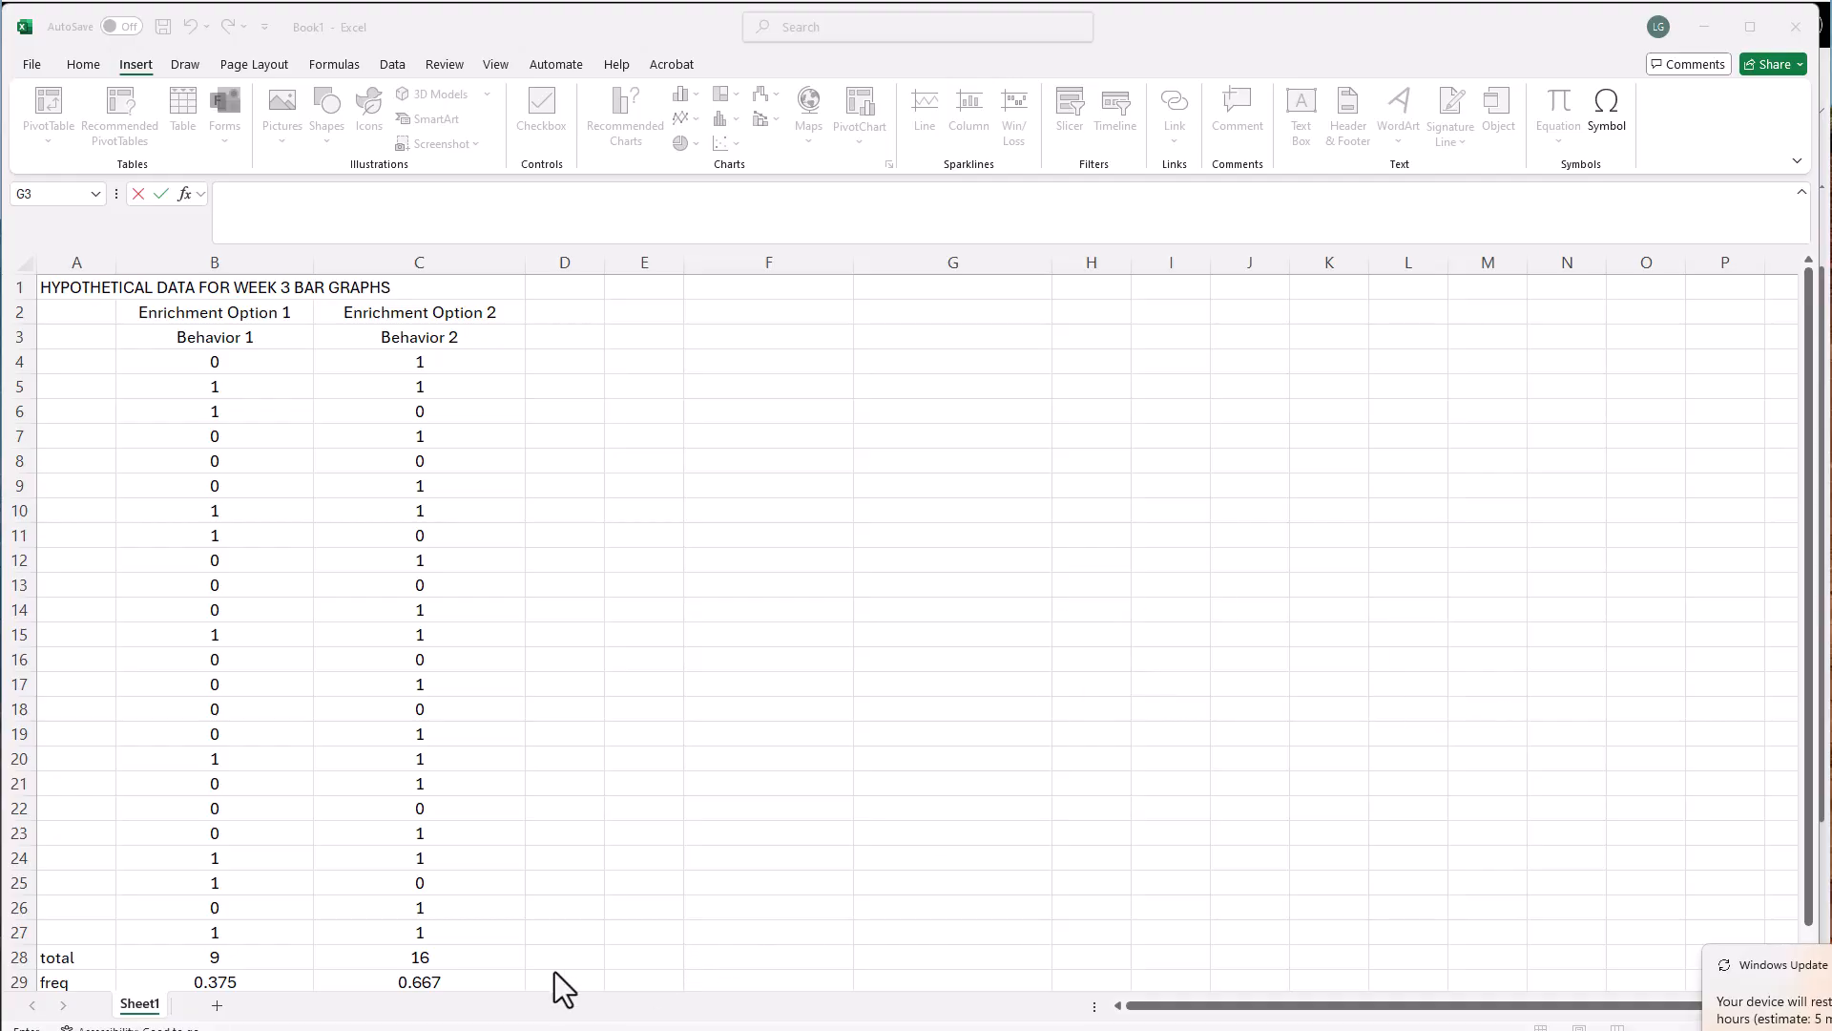
# Copy the Enrichment Option 1 and Enrichment Option 2 headings from B2:C2 to F2:G2
pyautogui.scroll(-1, 563, 988)
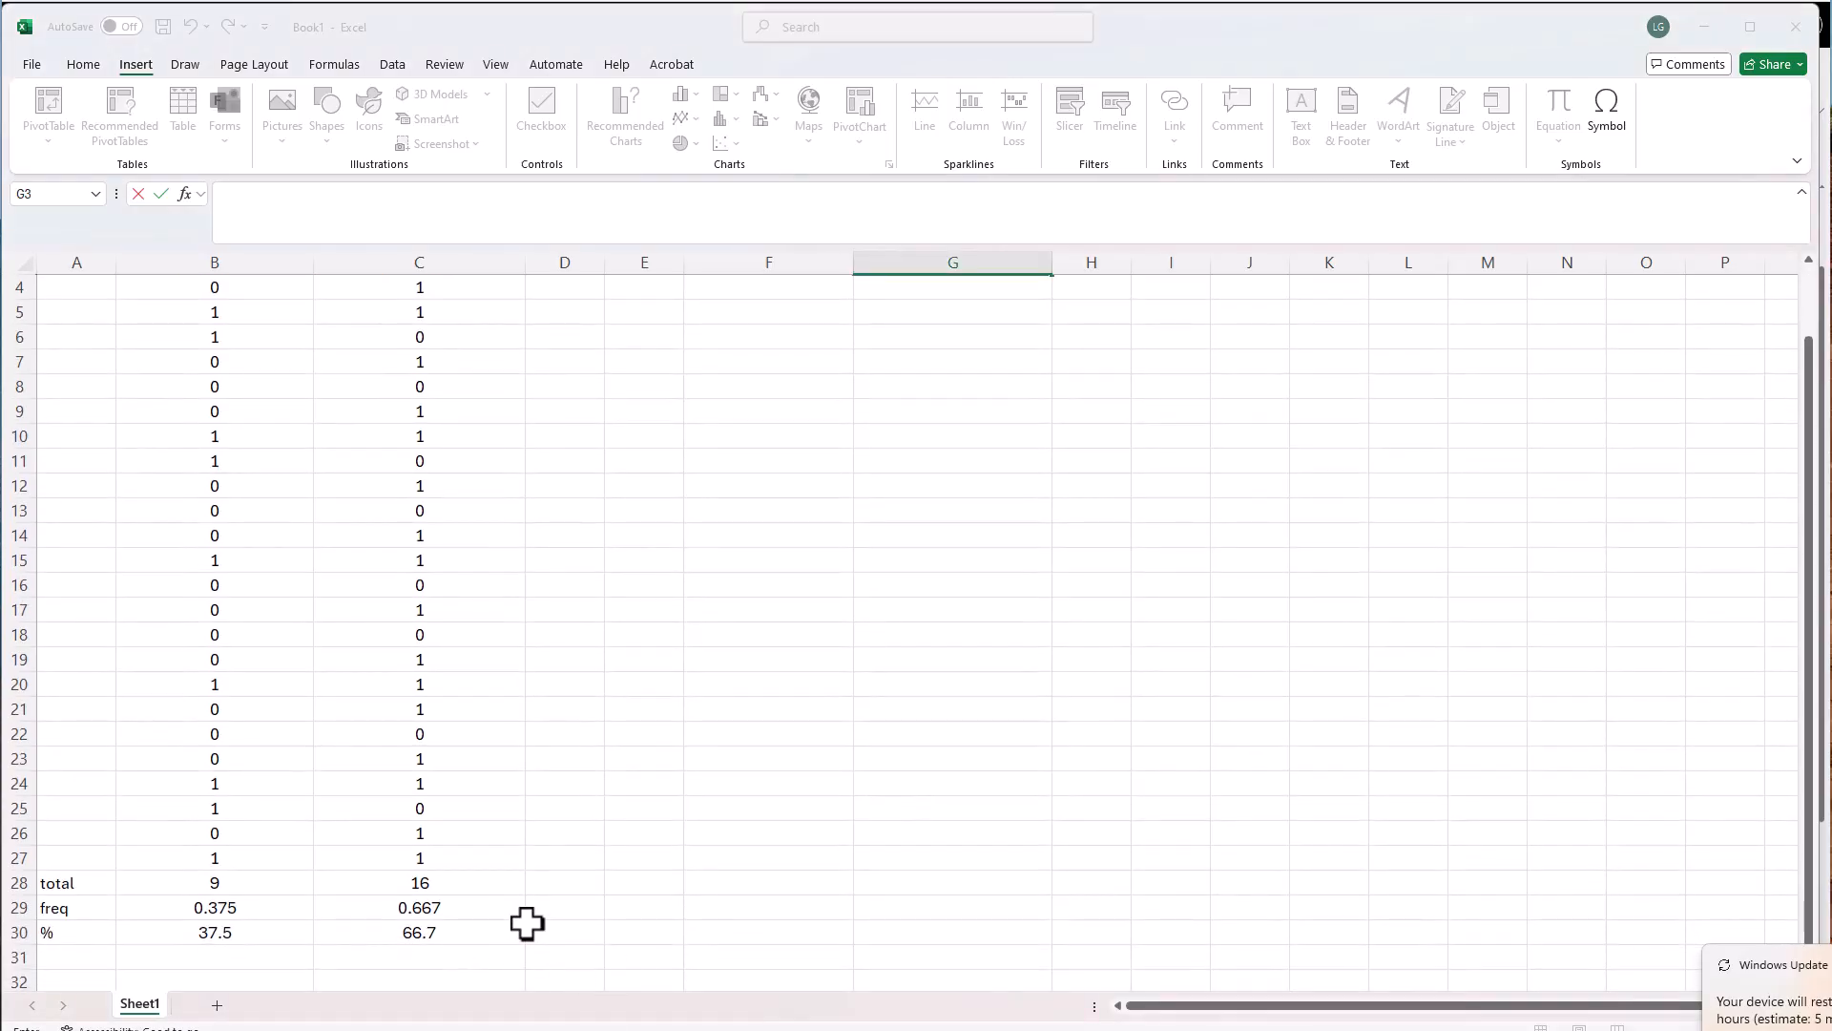
pyautogui.scroll(1, 526, 923)
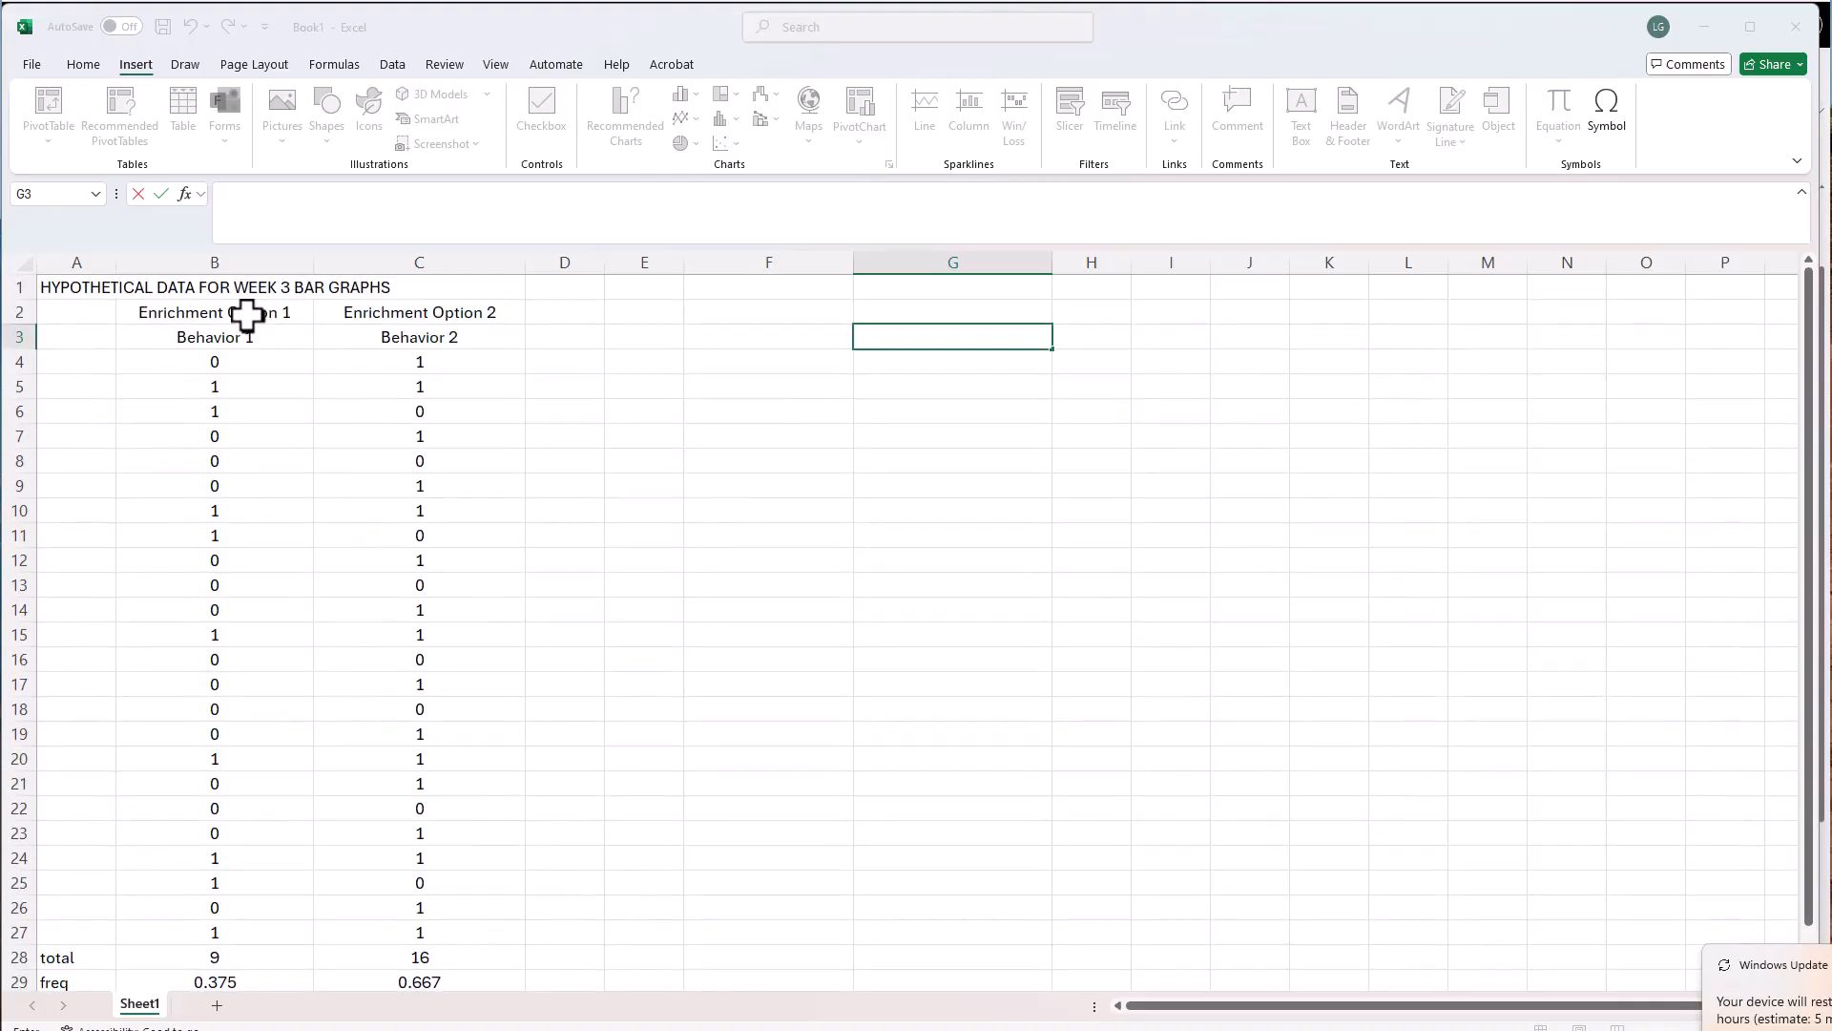
pyautogui.moveTo(238, 315); pyautogui.dragTo(385, 321)
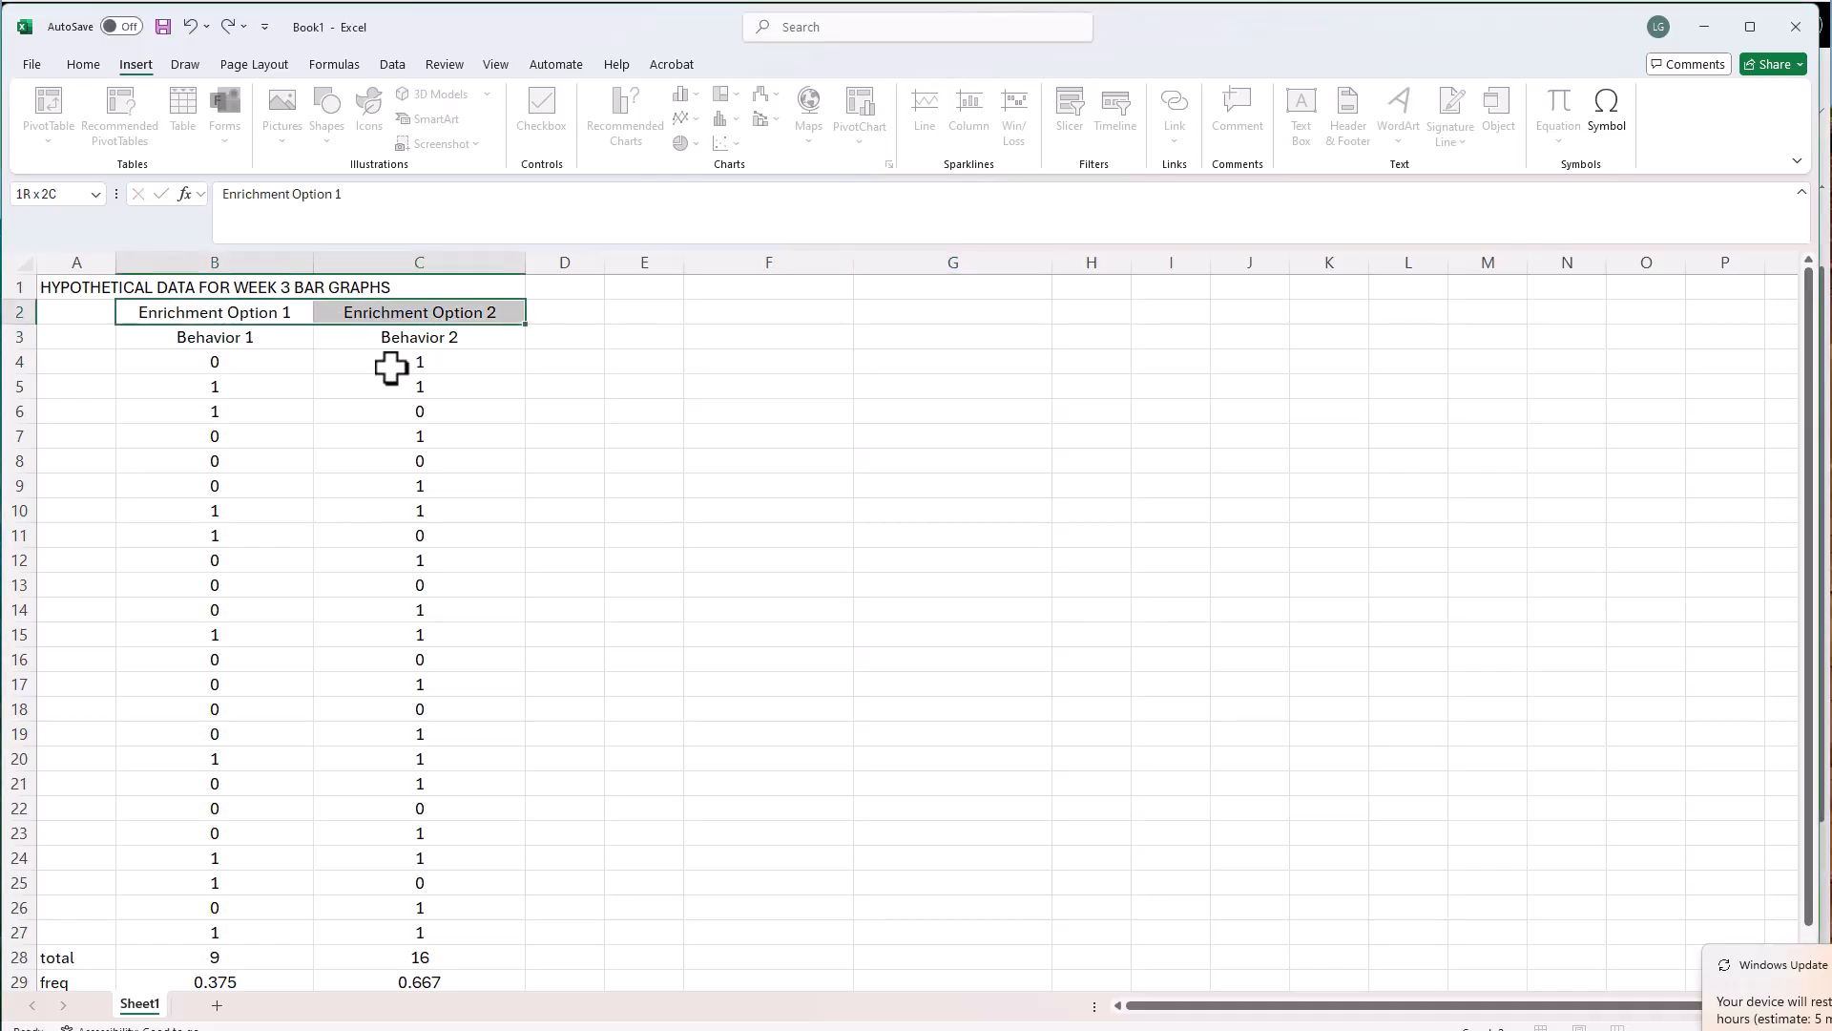
pyautogui.hotkey('ctrl', 'c')
pyautogui.hotkey('ctrl', 'q')
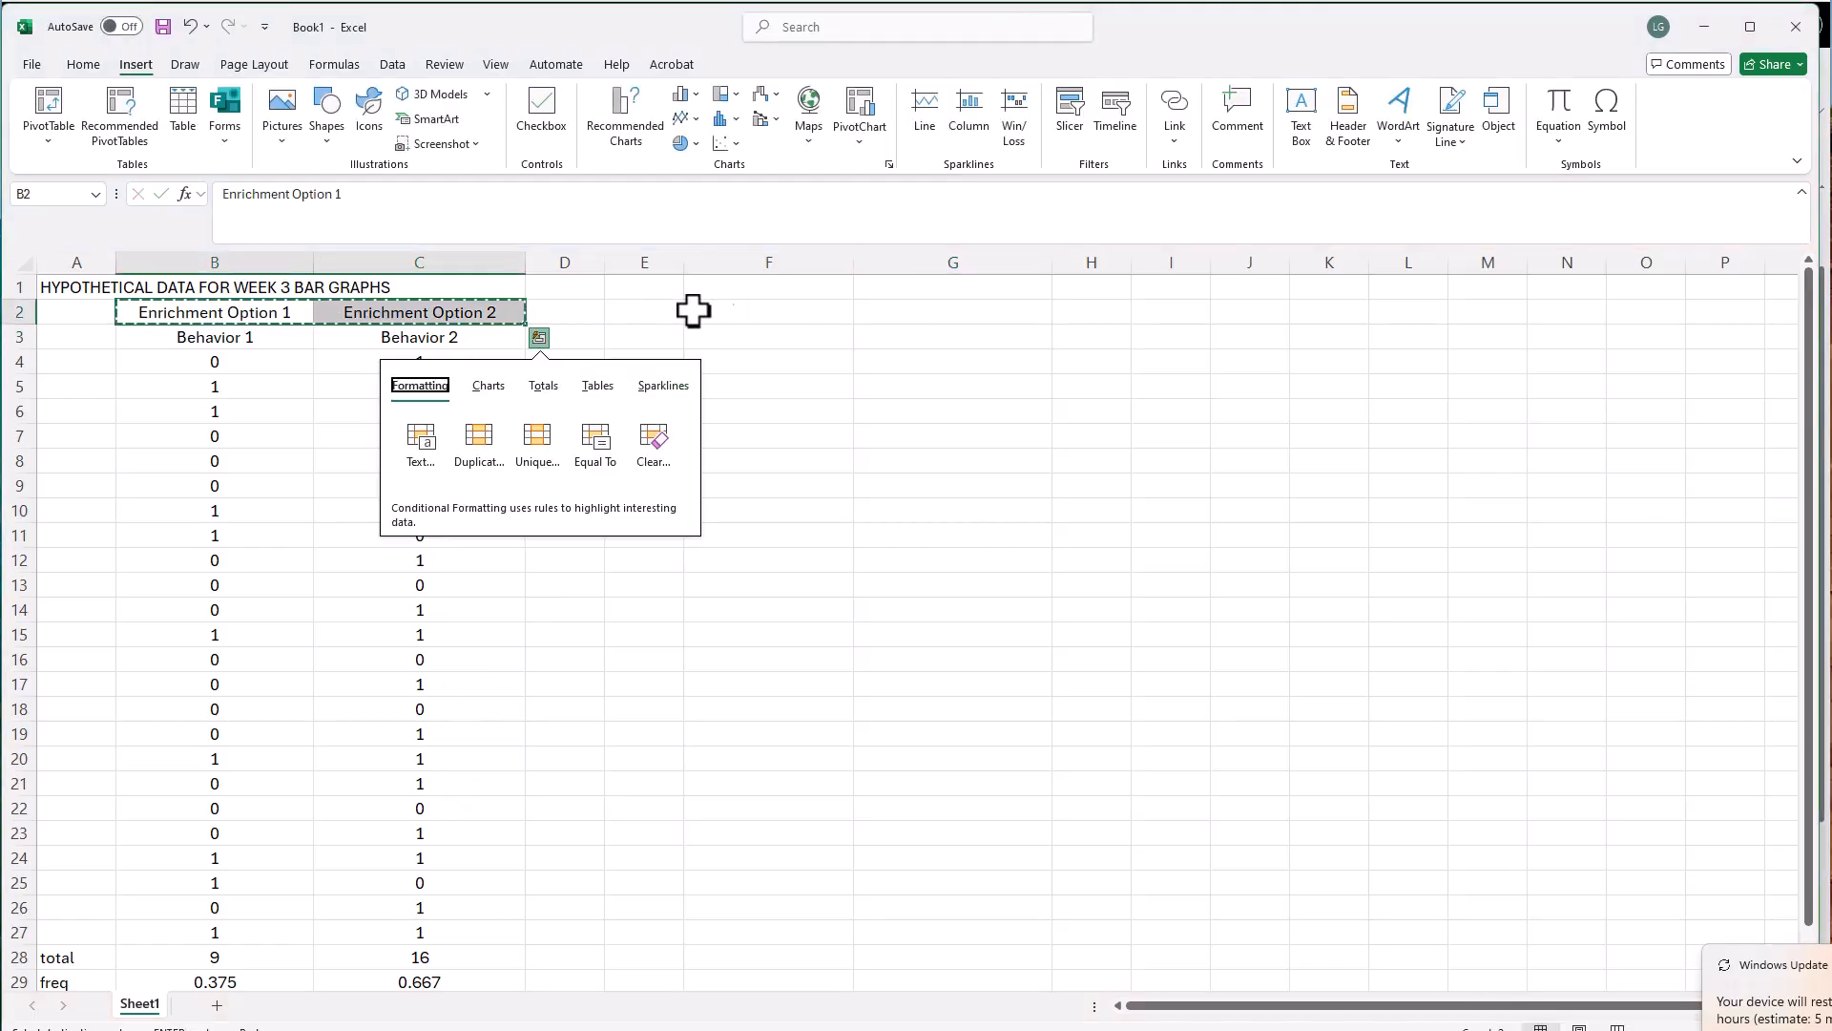
pyautogui.click(728, 308)
# Copy the percentages in B30:C30 to F3:G3 below the copied headings, pasted as values instead of formulas
pyautogui.moveTo(192, 859); pyautogui.dragTo(367, 858)
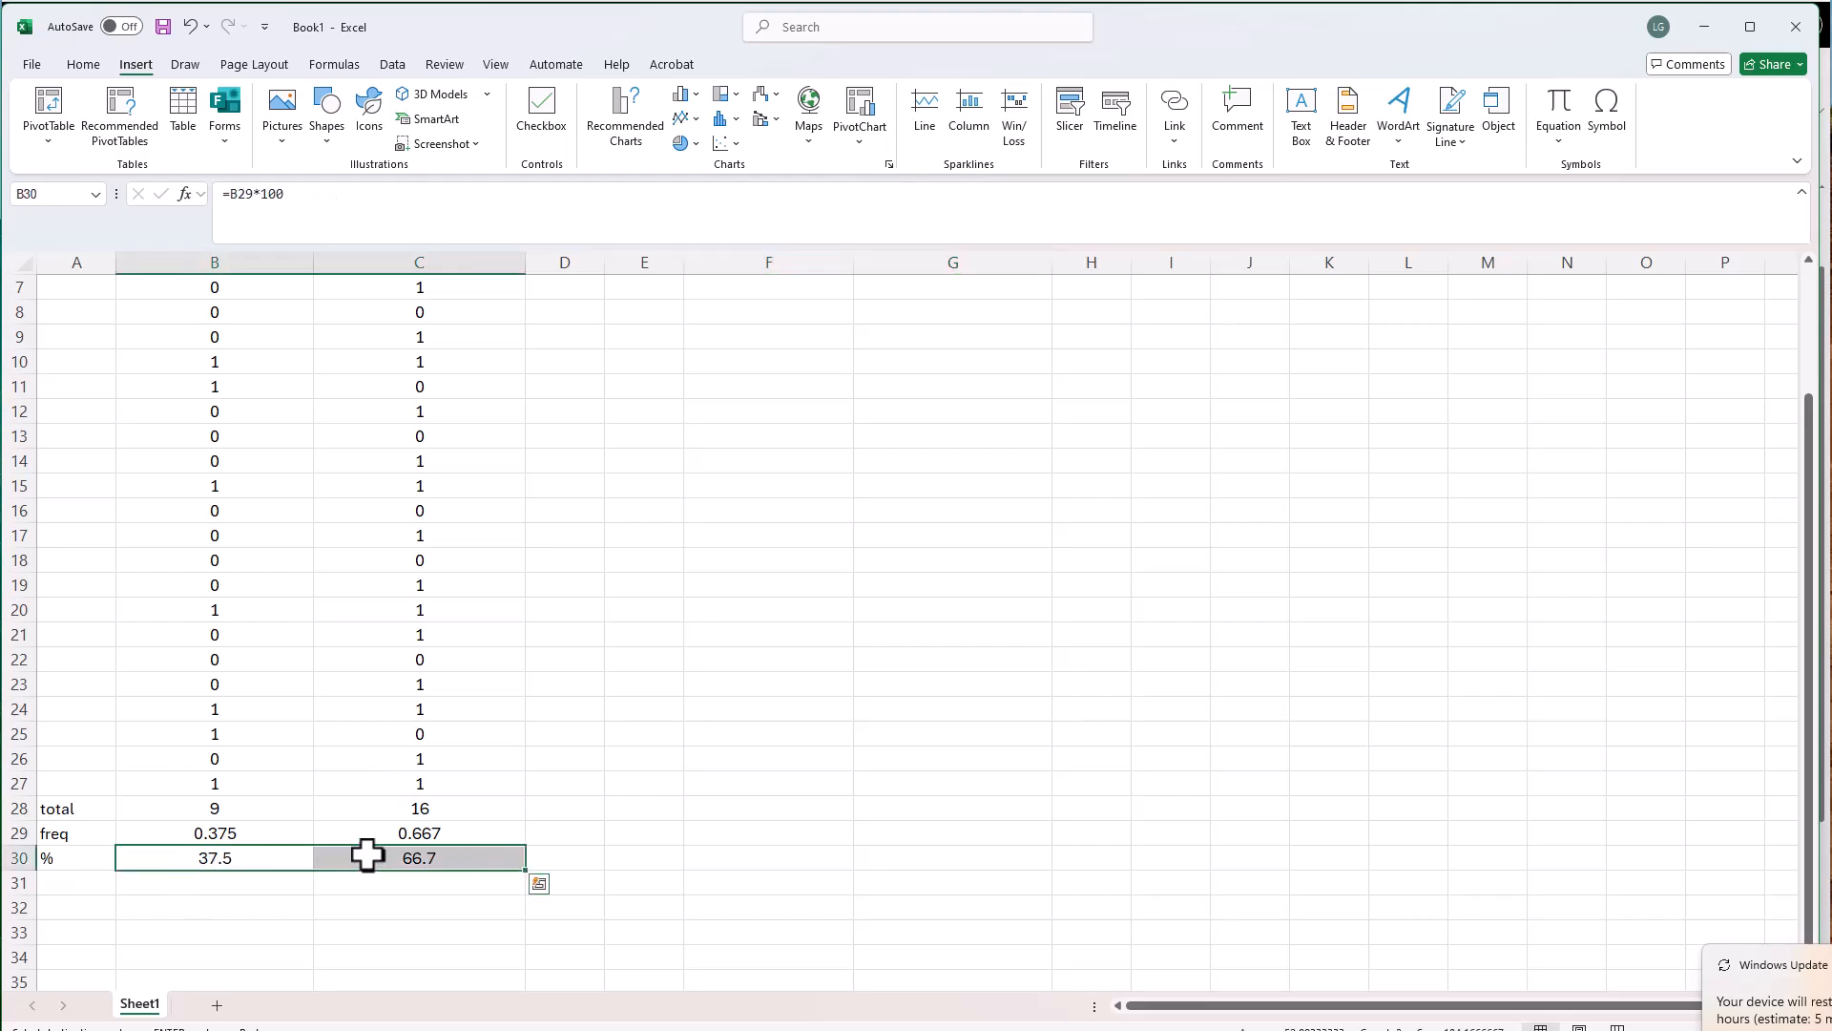
pyautogui.scroll(2, 648, 725)
pyautogui.moveTo(773, 347); pyautogui.dragTo(909, 343)
pyautogui.hotkey('ctrl', 'v')
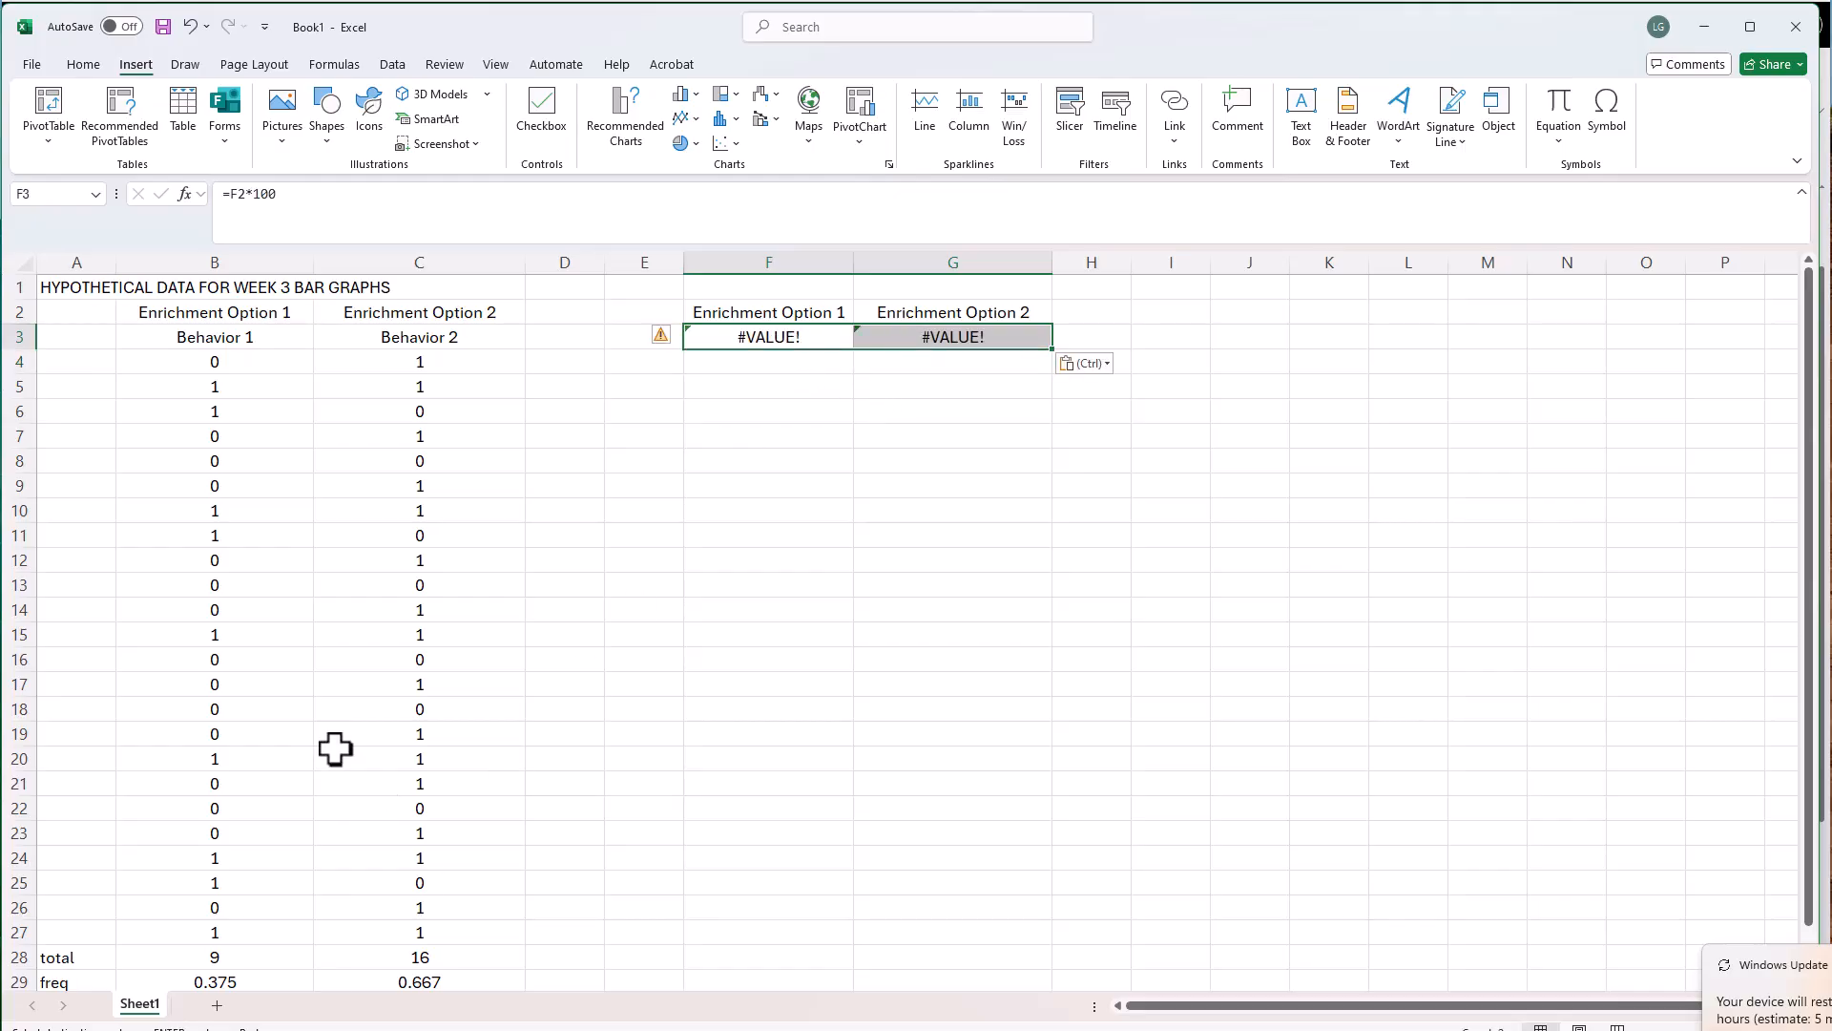
pyautogui.scroll(-1, 286, 964)
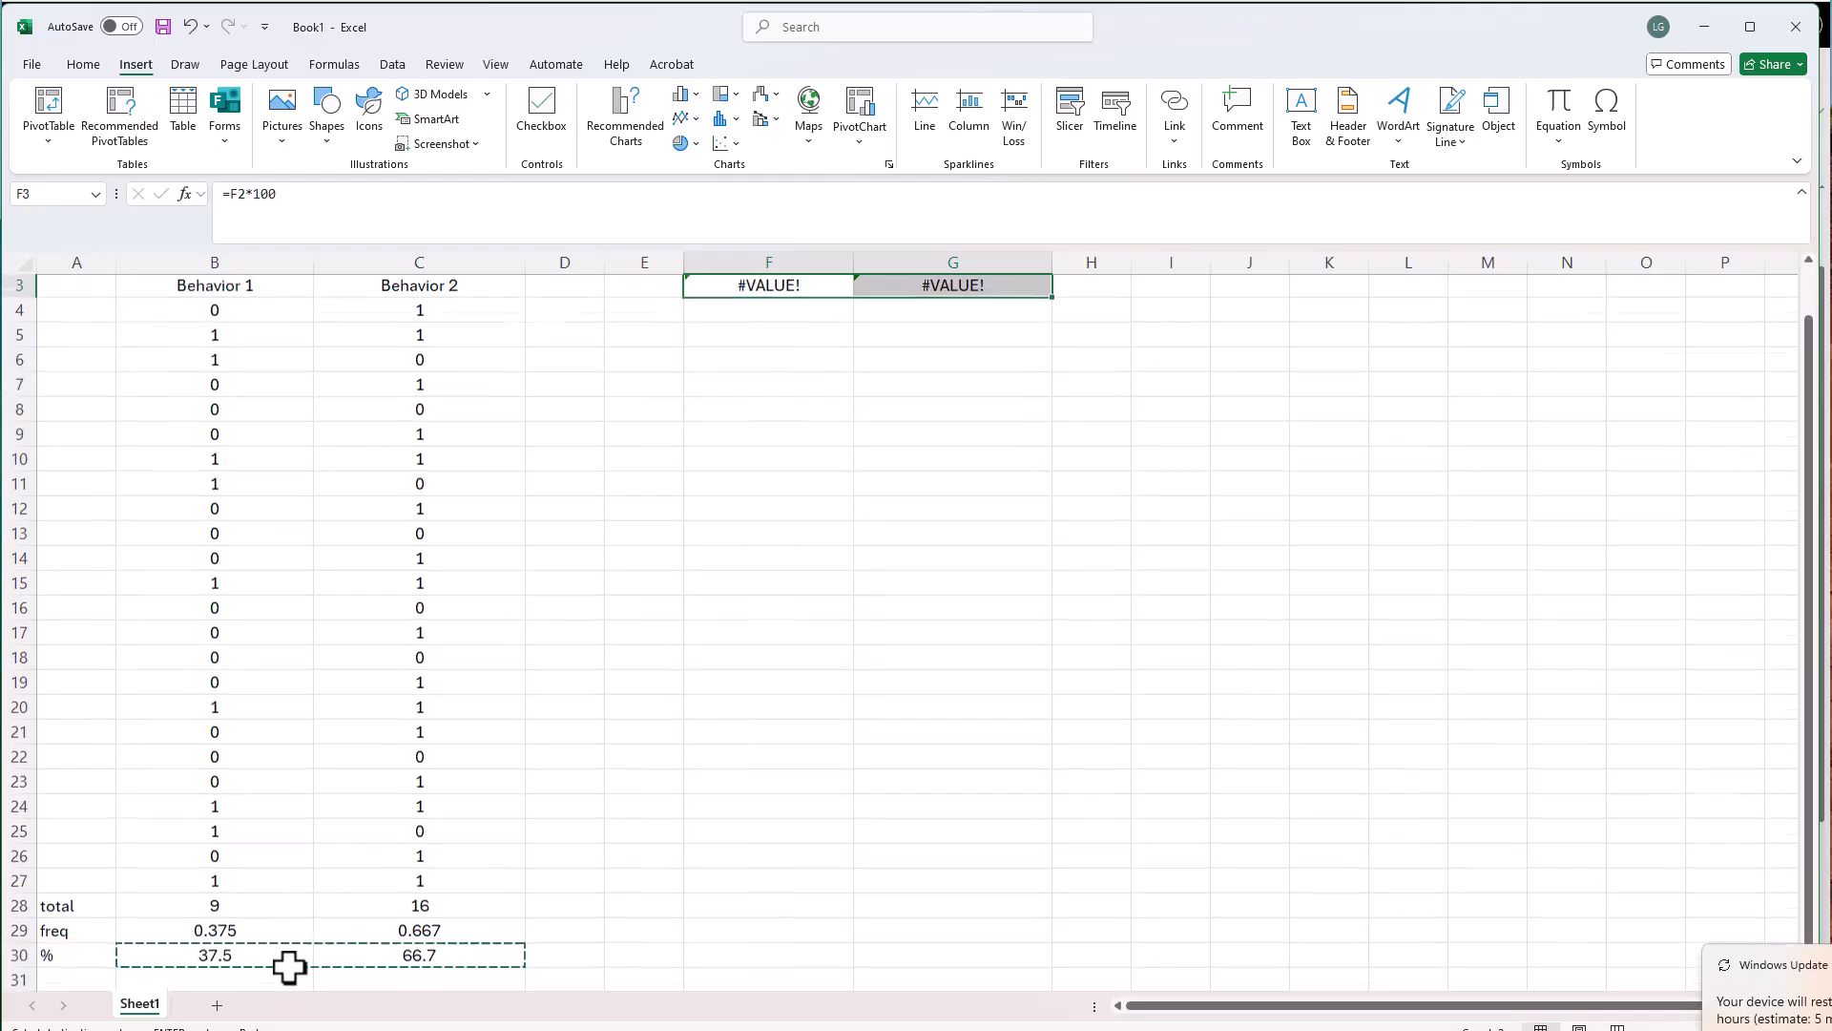
pyautogui.scroll(1, 1021, 591)
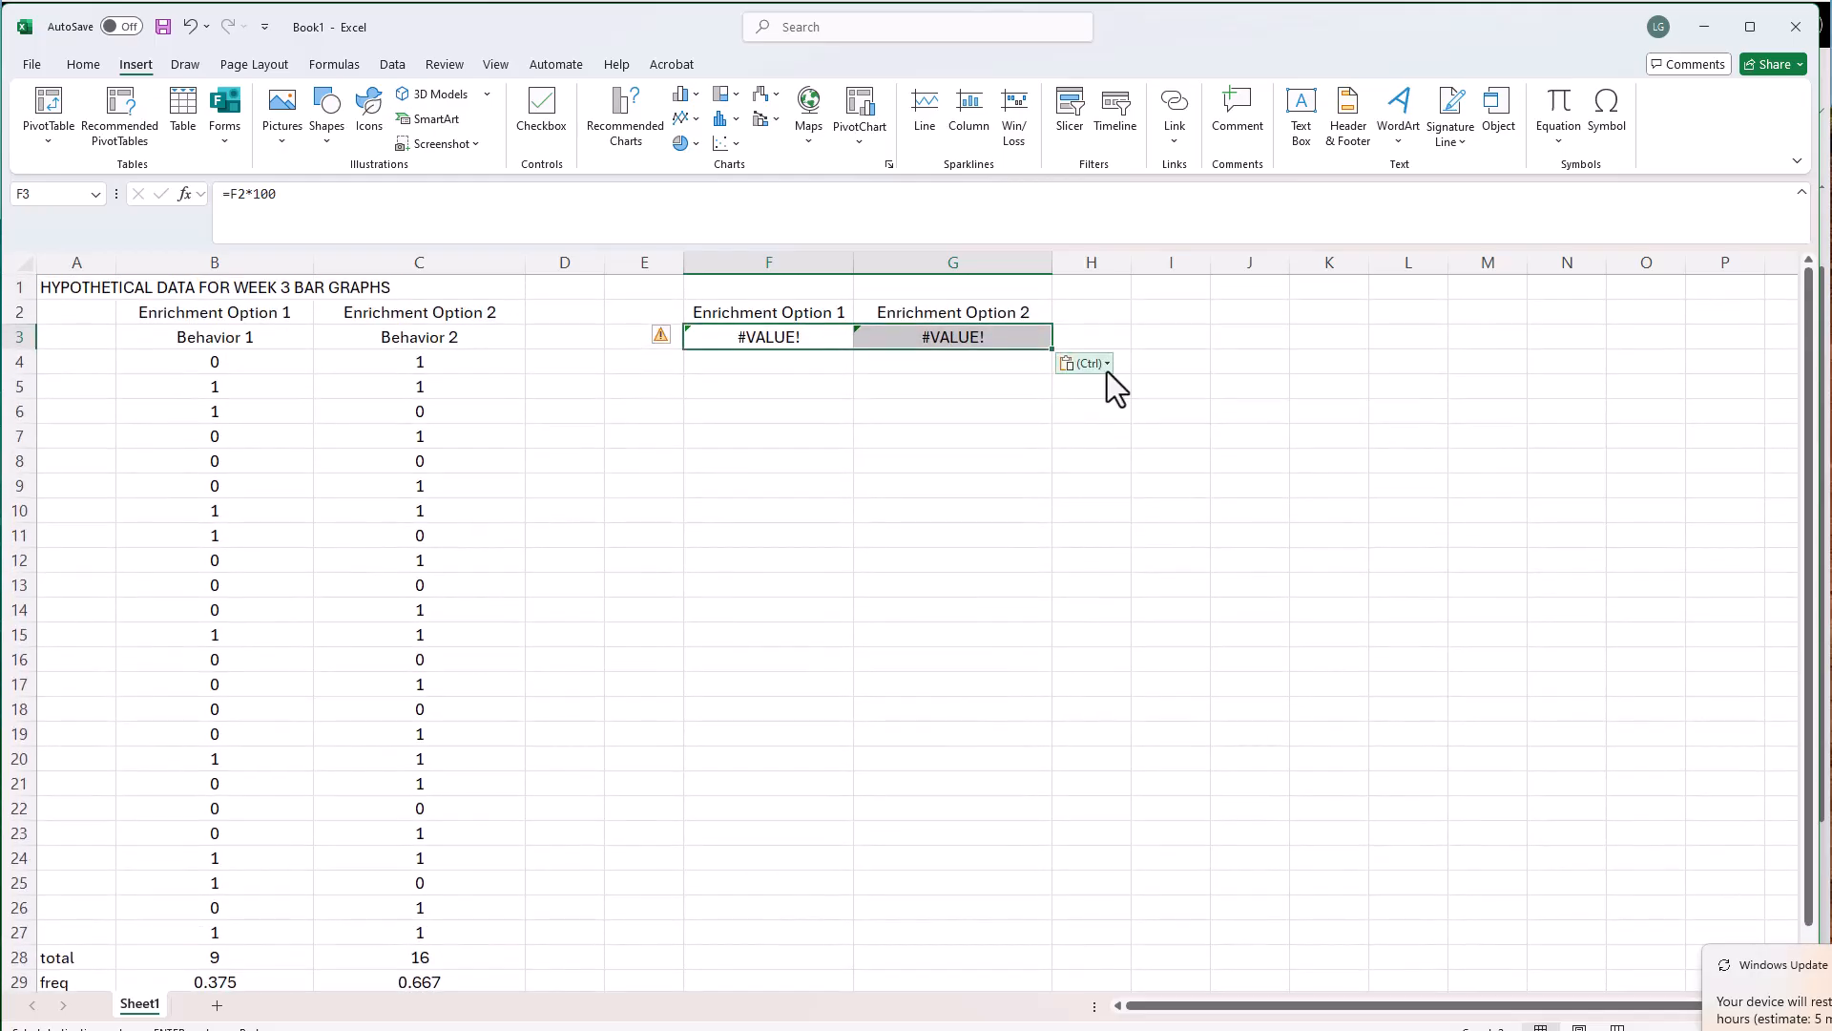
pyautogui.click(1105, 365)
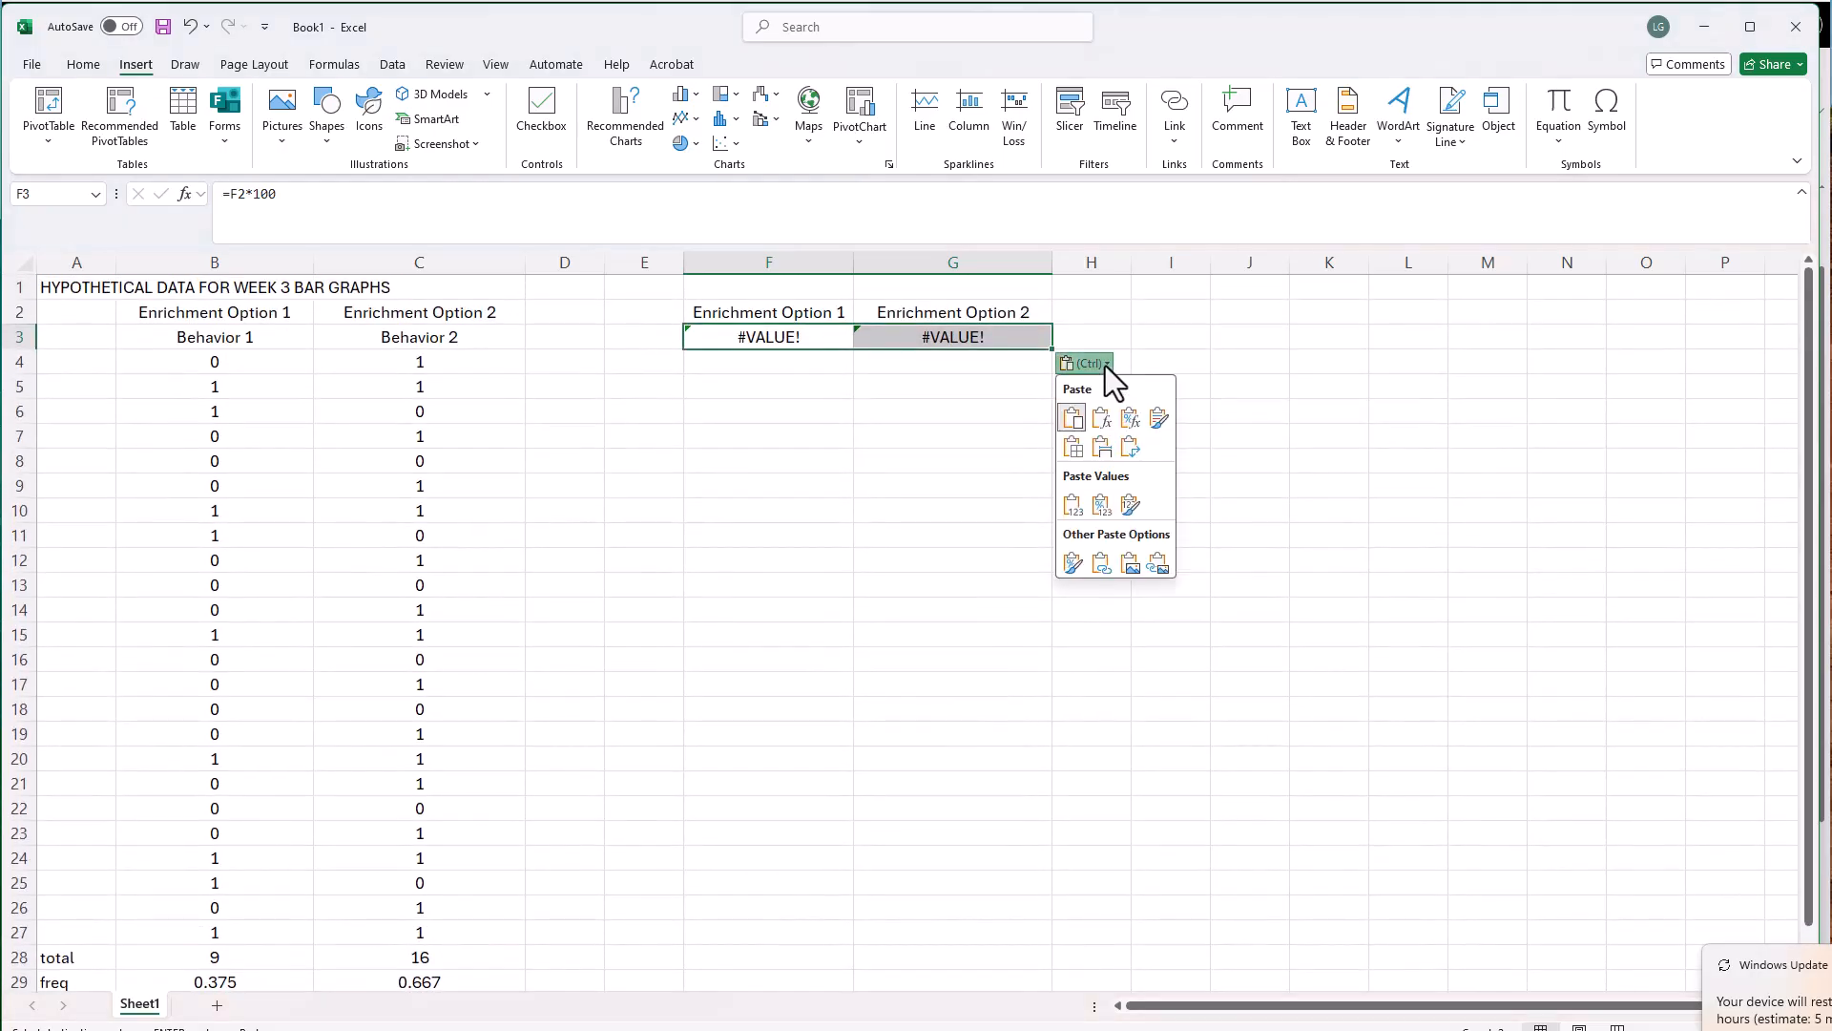
pyautogui.click(1117, 507)
pyautogui.scroll(-2, 349, 957)
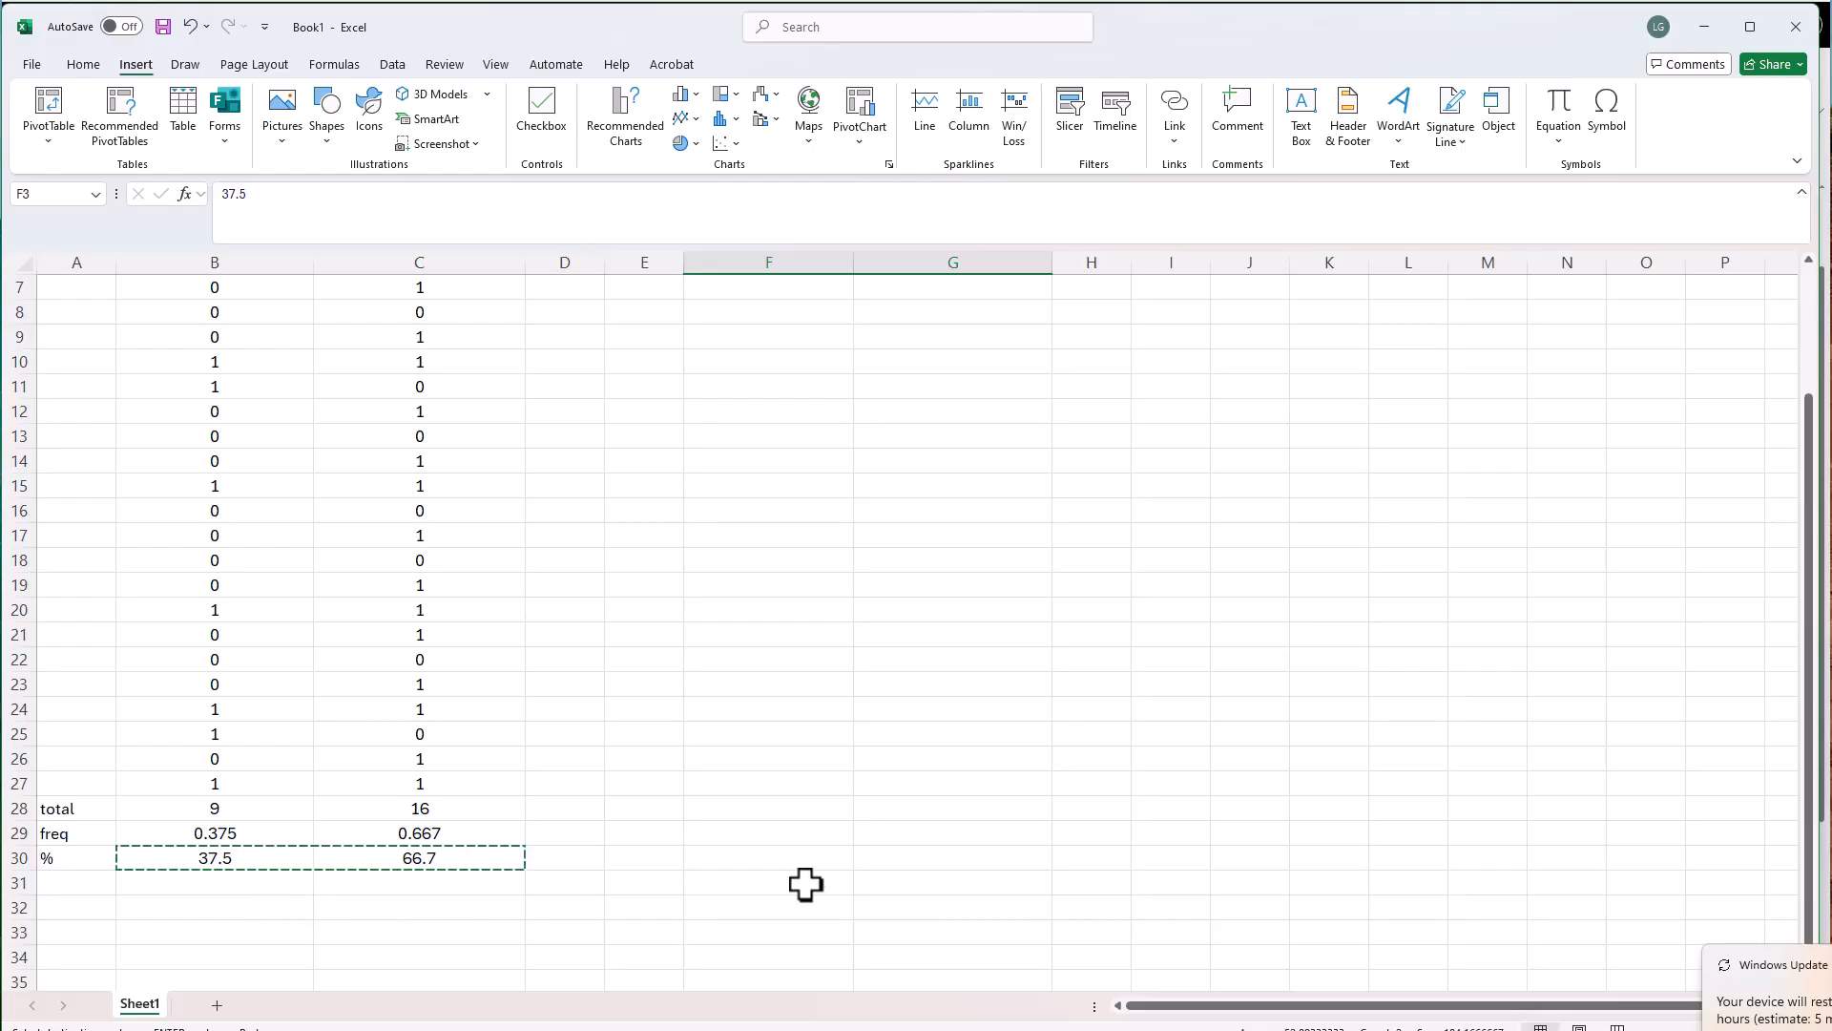
pyautogui.scroll(2, 805, 883)
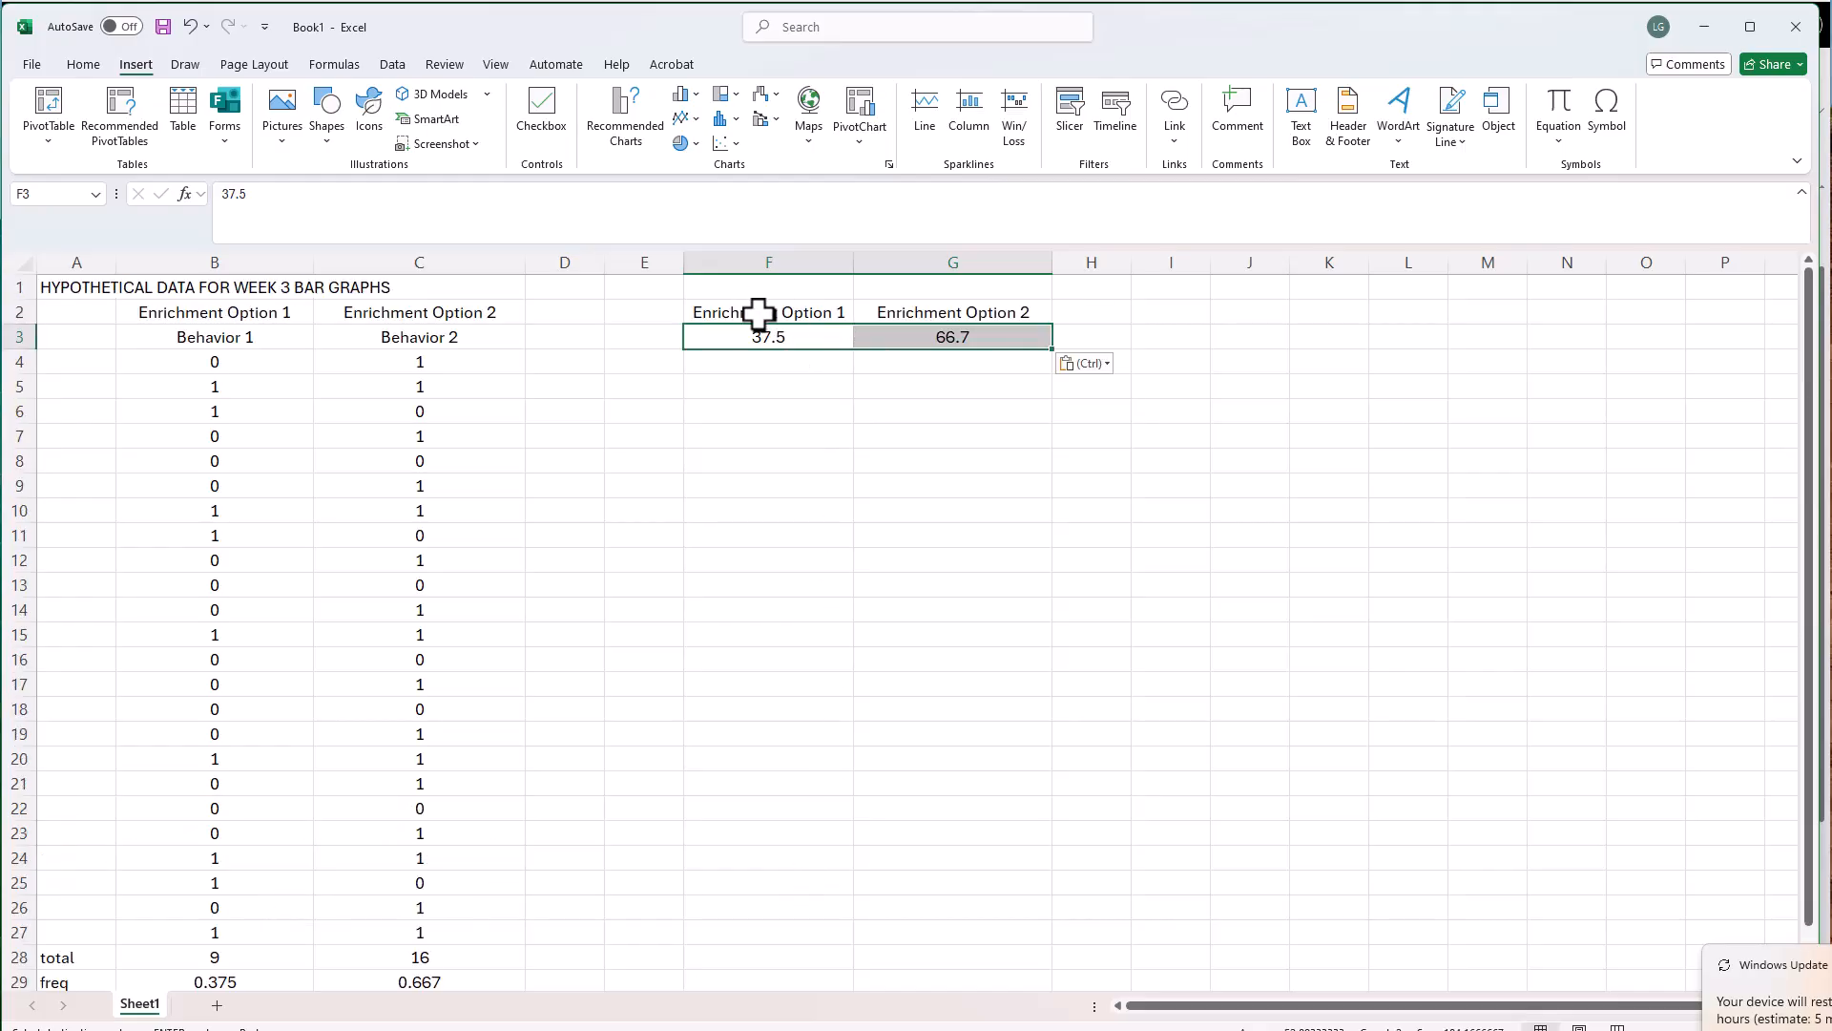
# Insert a 2-D clustered column chart from the headings and percentages in F2:G3
pyautogui.moveTo(761, 315); pyautogui.dragTo(1043, 327)
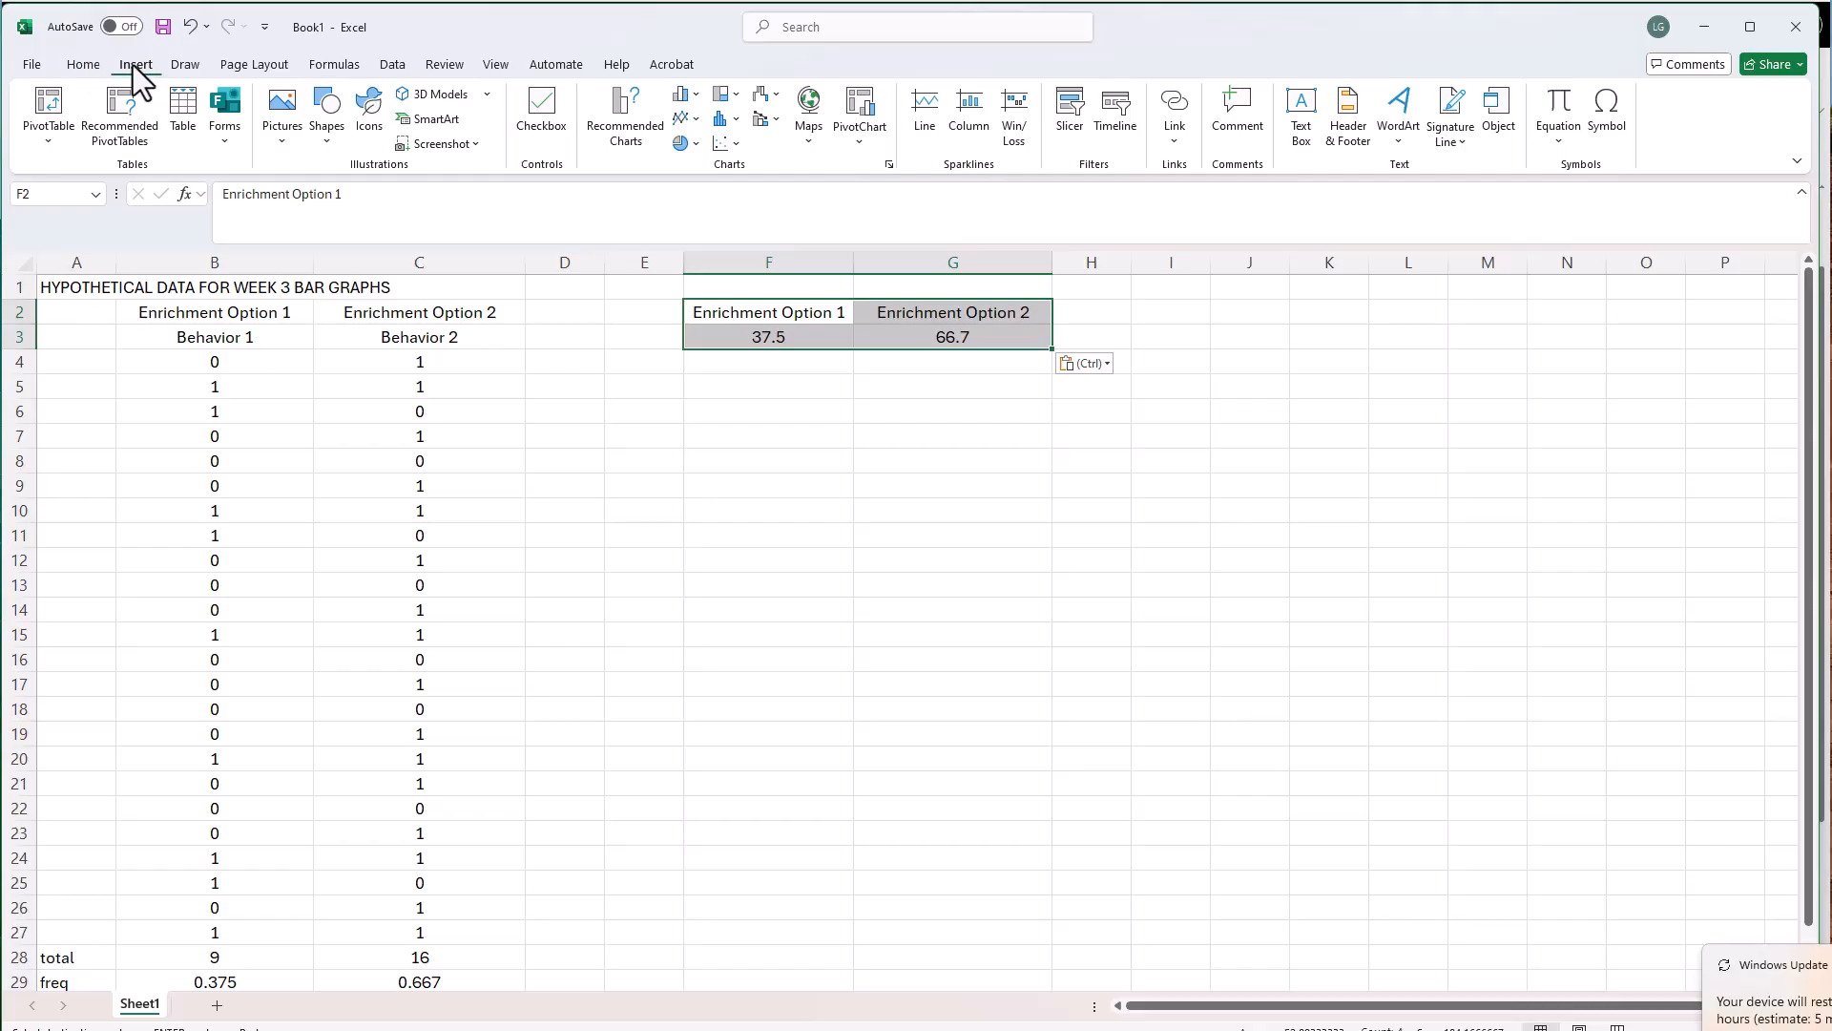
pyautogui.click(683, 96)
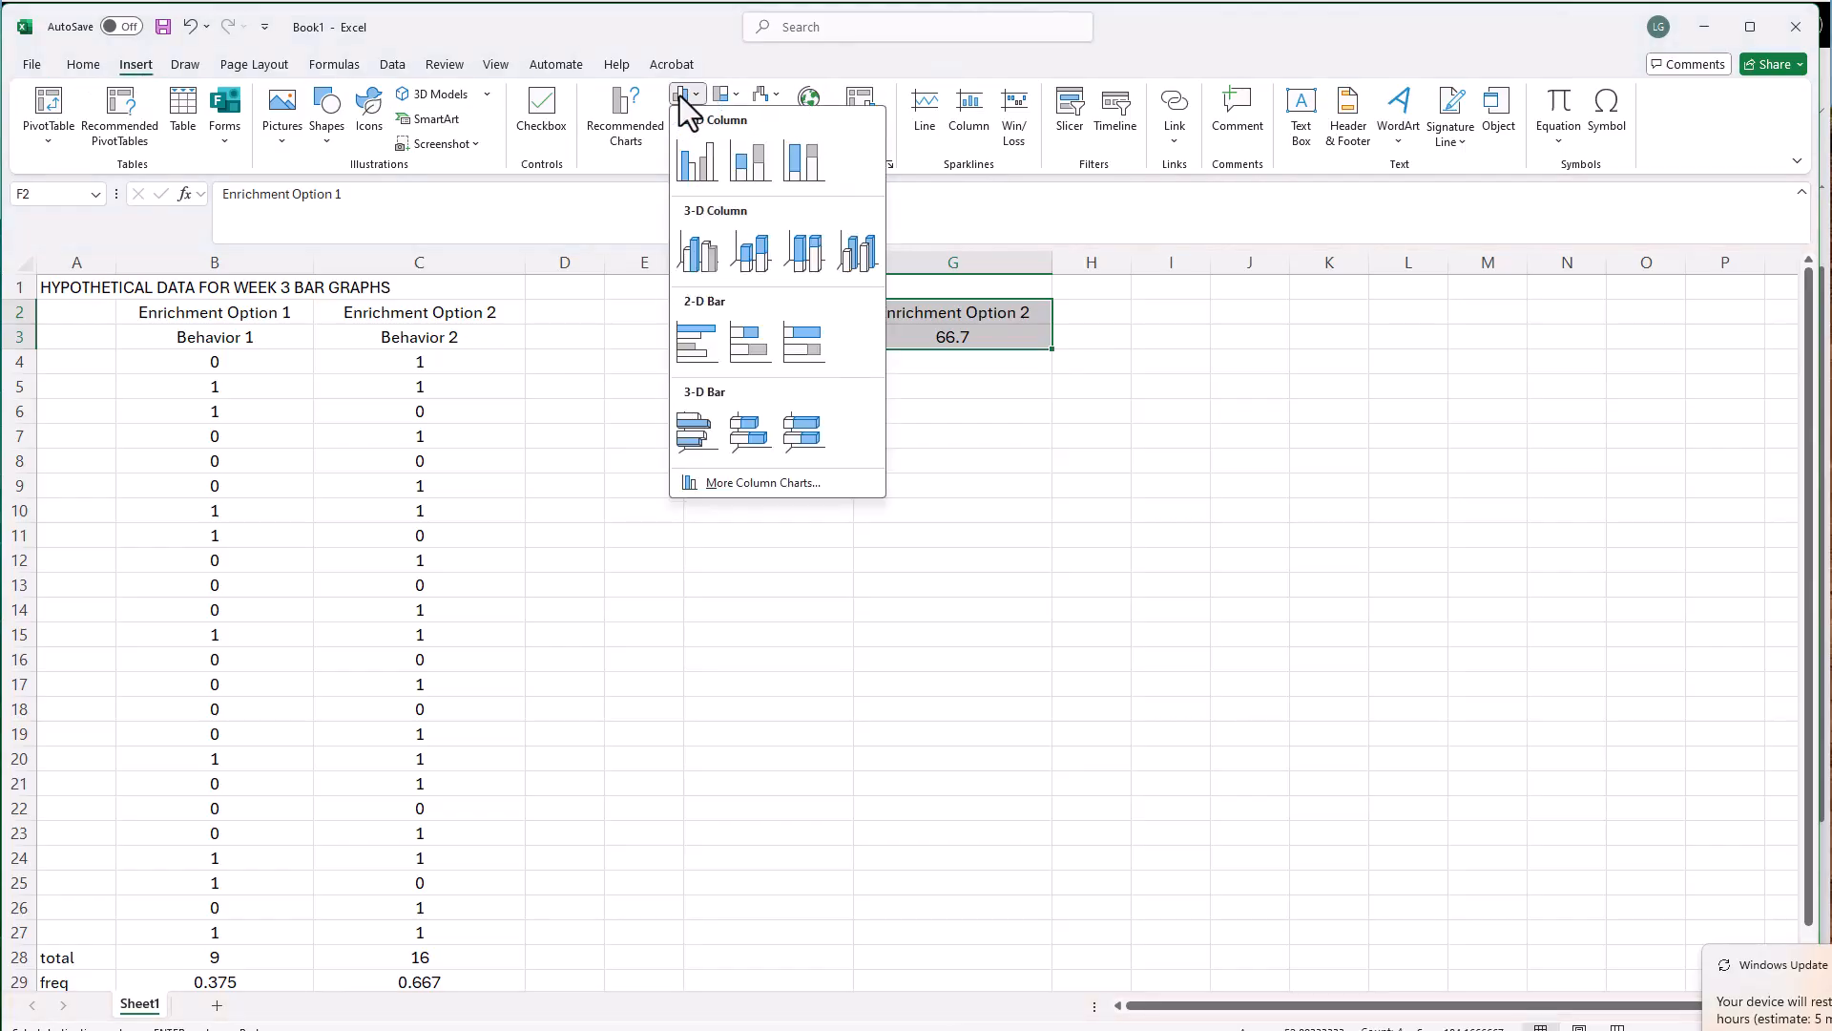
pyautogui.click(689, 133)
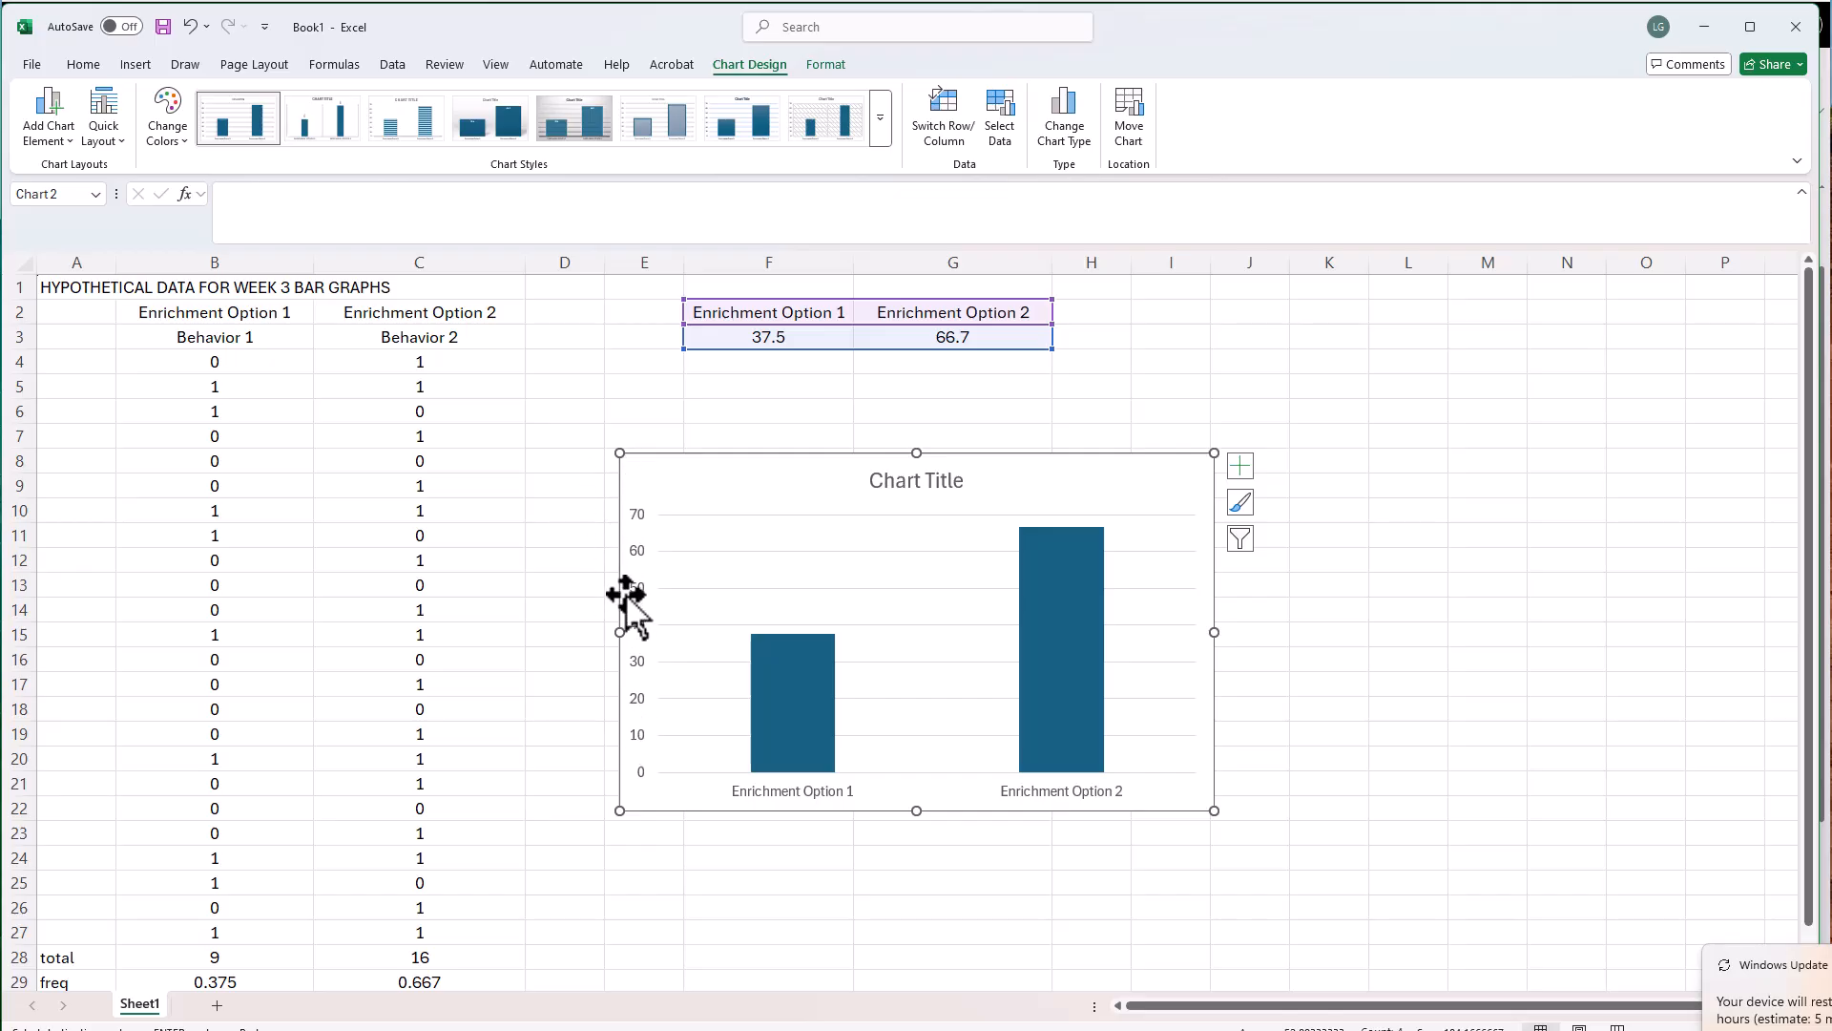
# Add a vertical axis title to the chart reading "Percent of Time Engaging in Behavior"
pyautogui.click(67, 140)
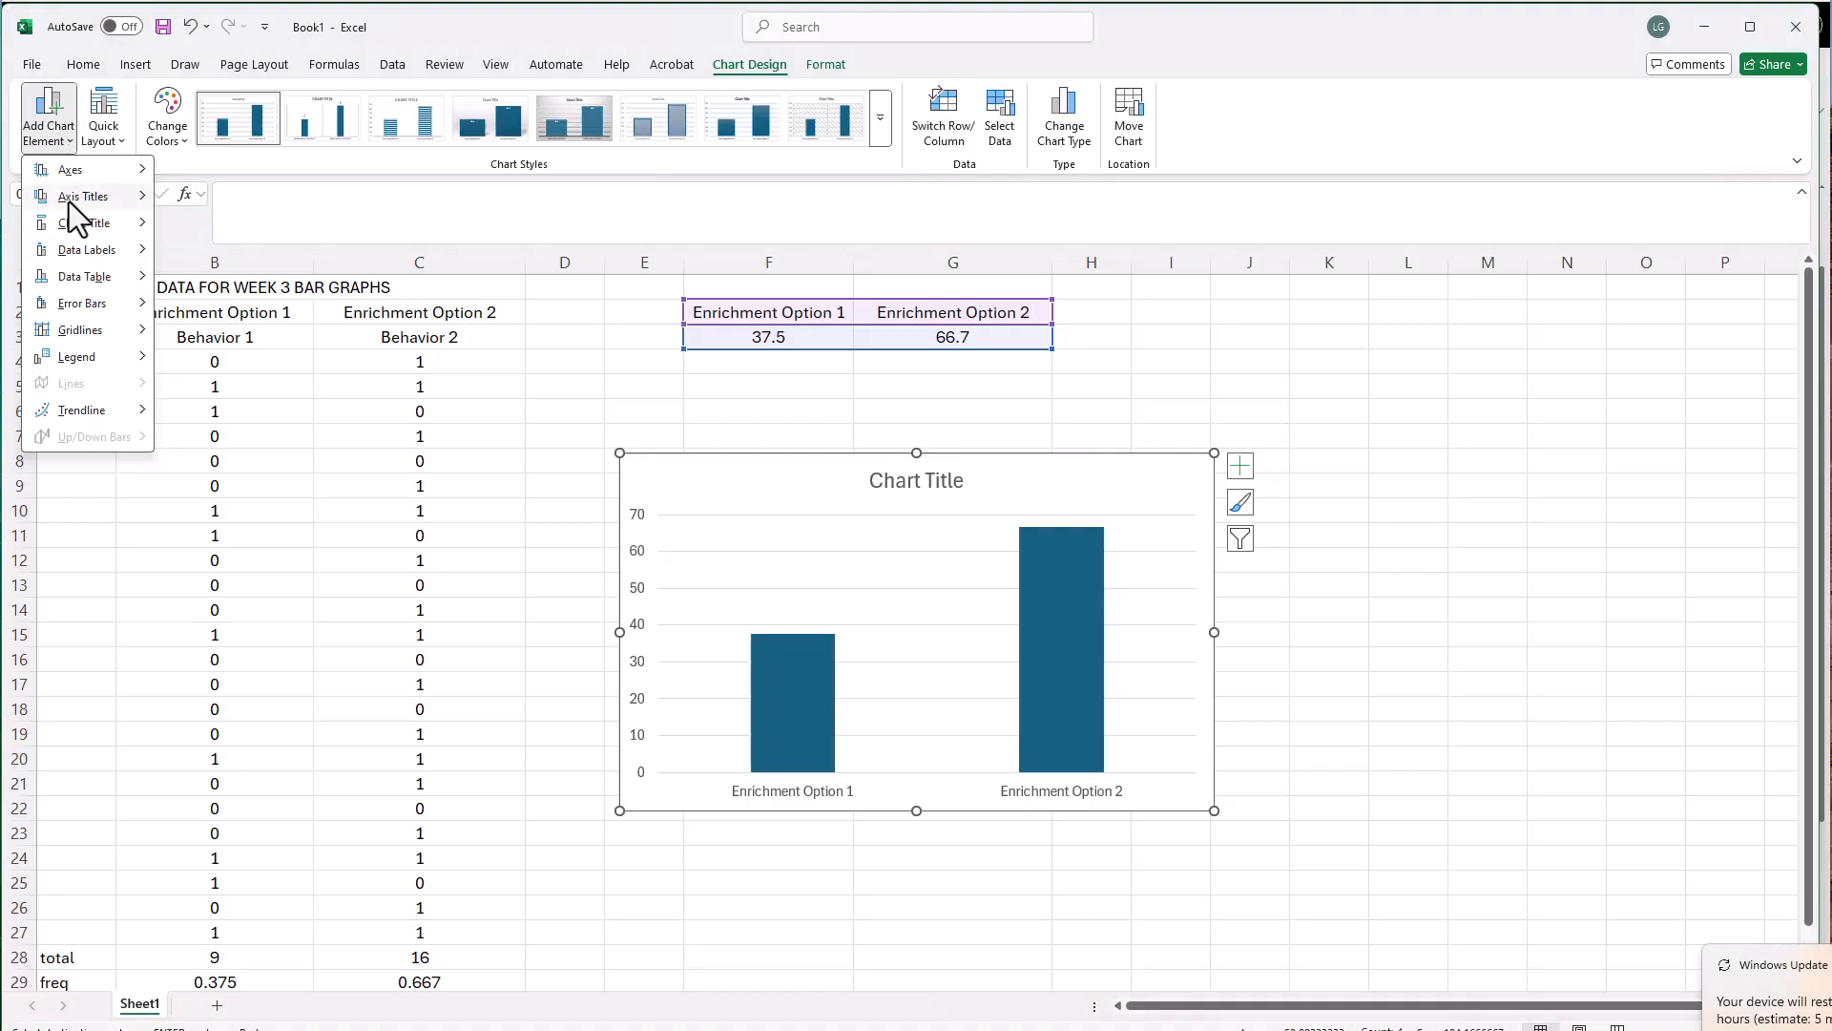
pyautogui.moveTo(69, 202)
pyautogui.click(244, 253)
pyautogui.write('Percent')
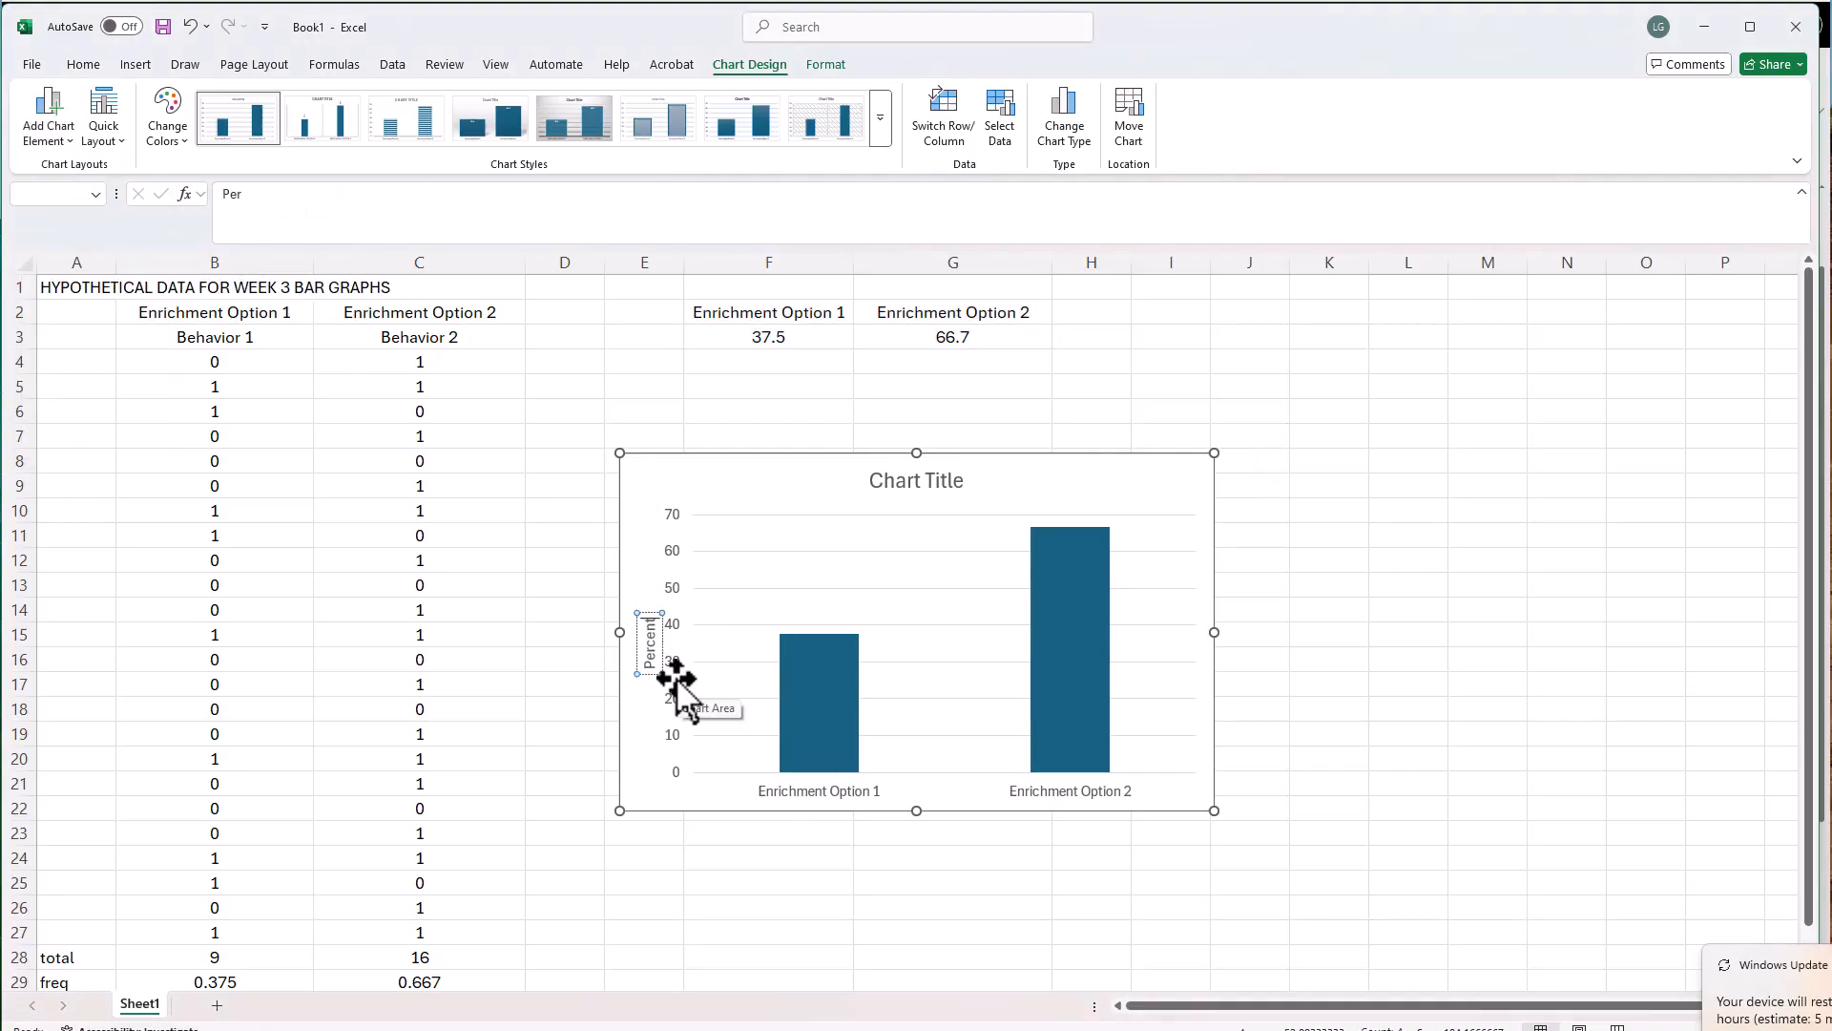
pyautogui.write(' of Time Engag')
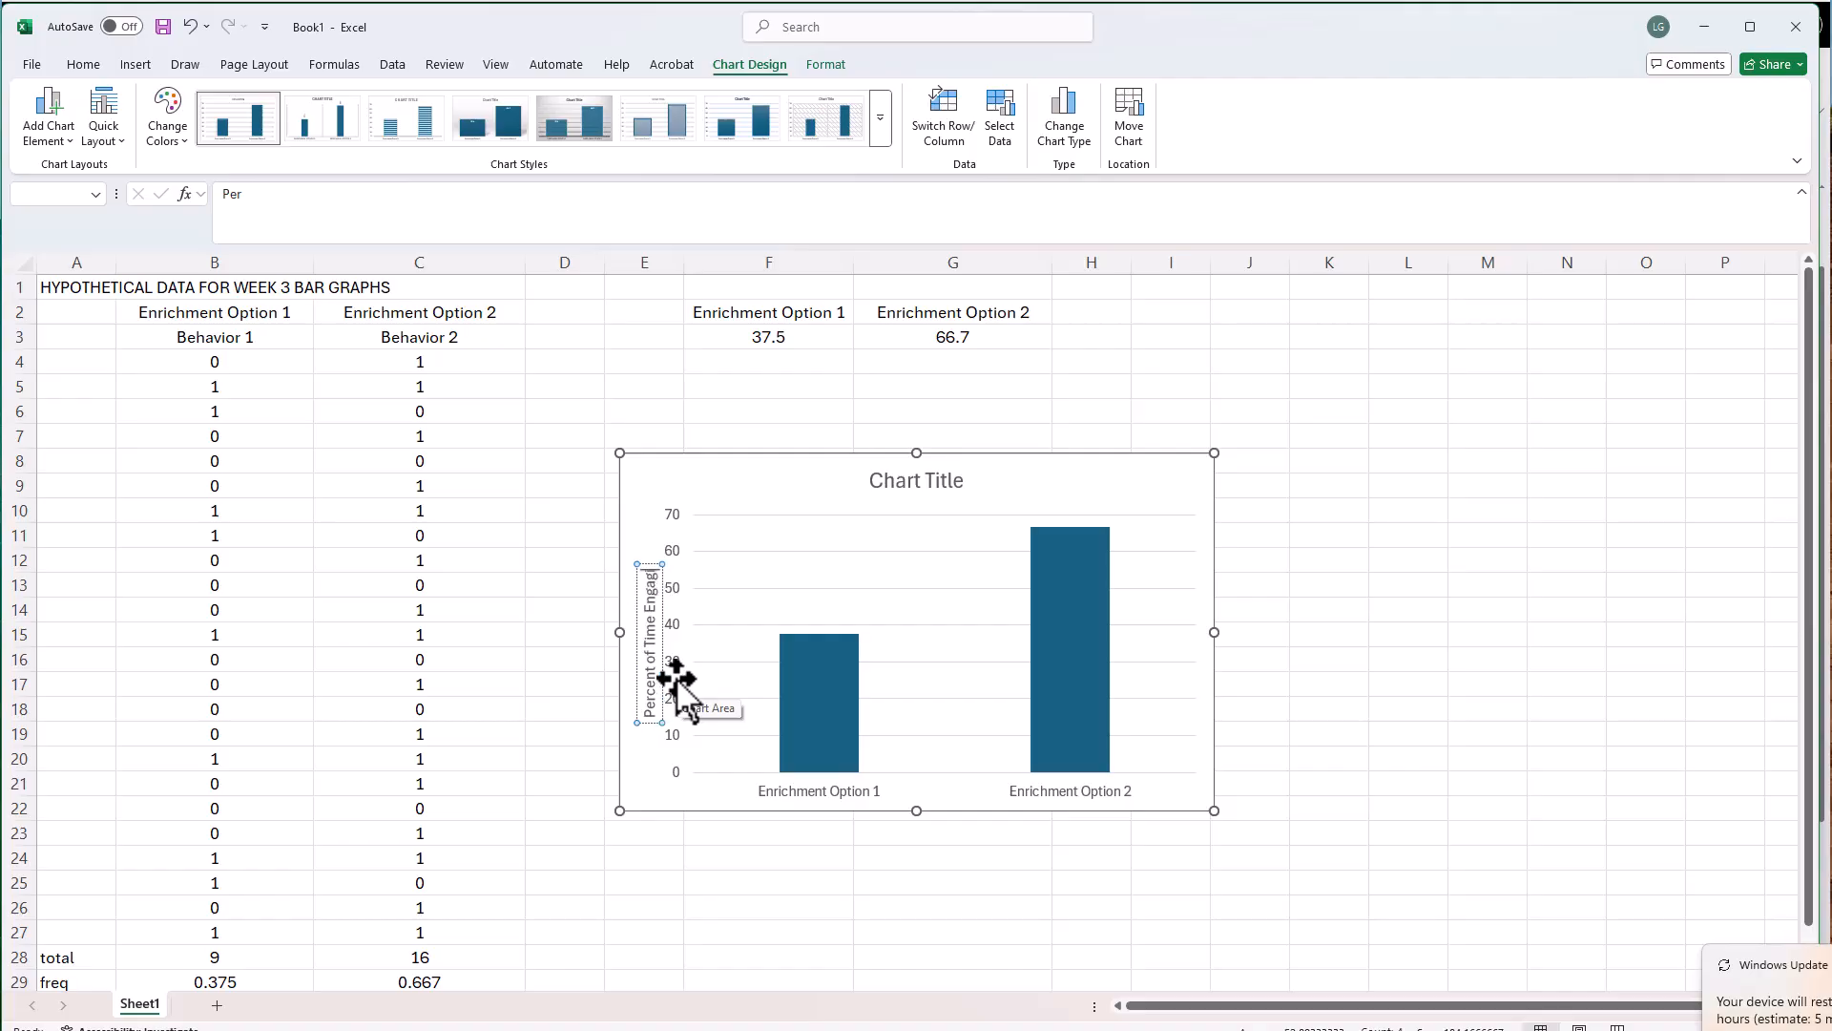
pyautogui.write('ing in Behavior')
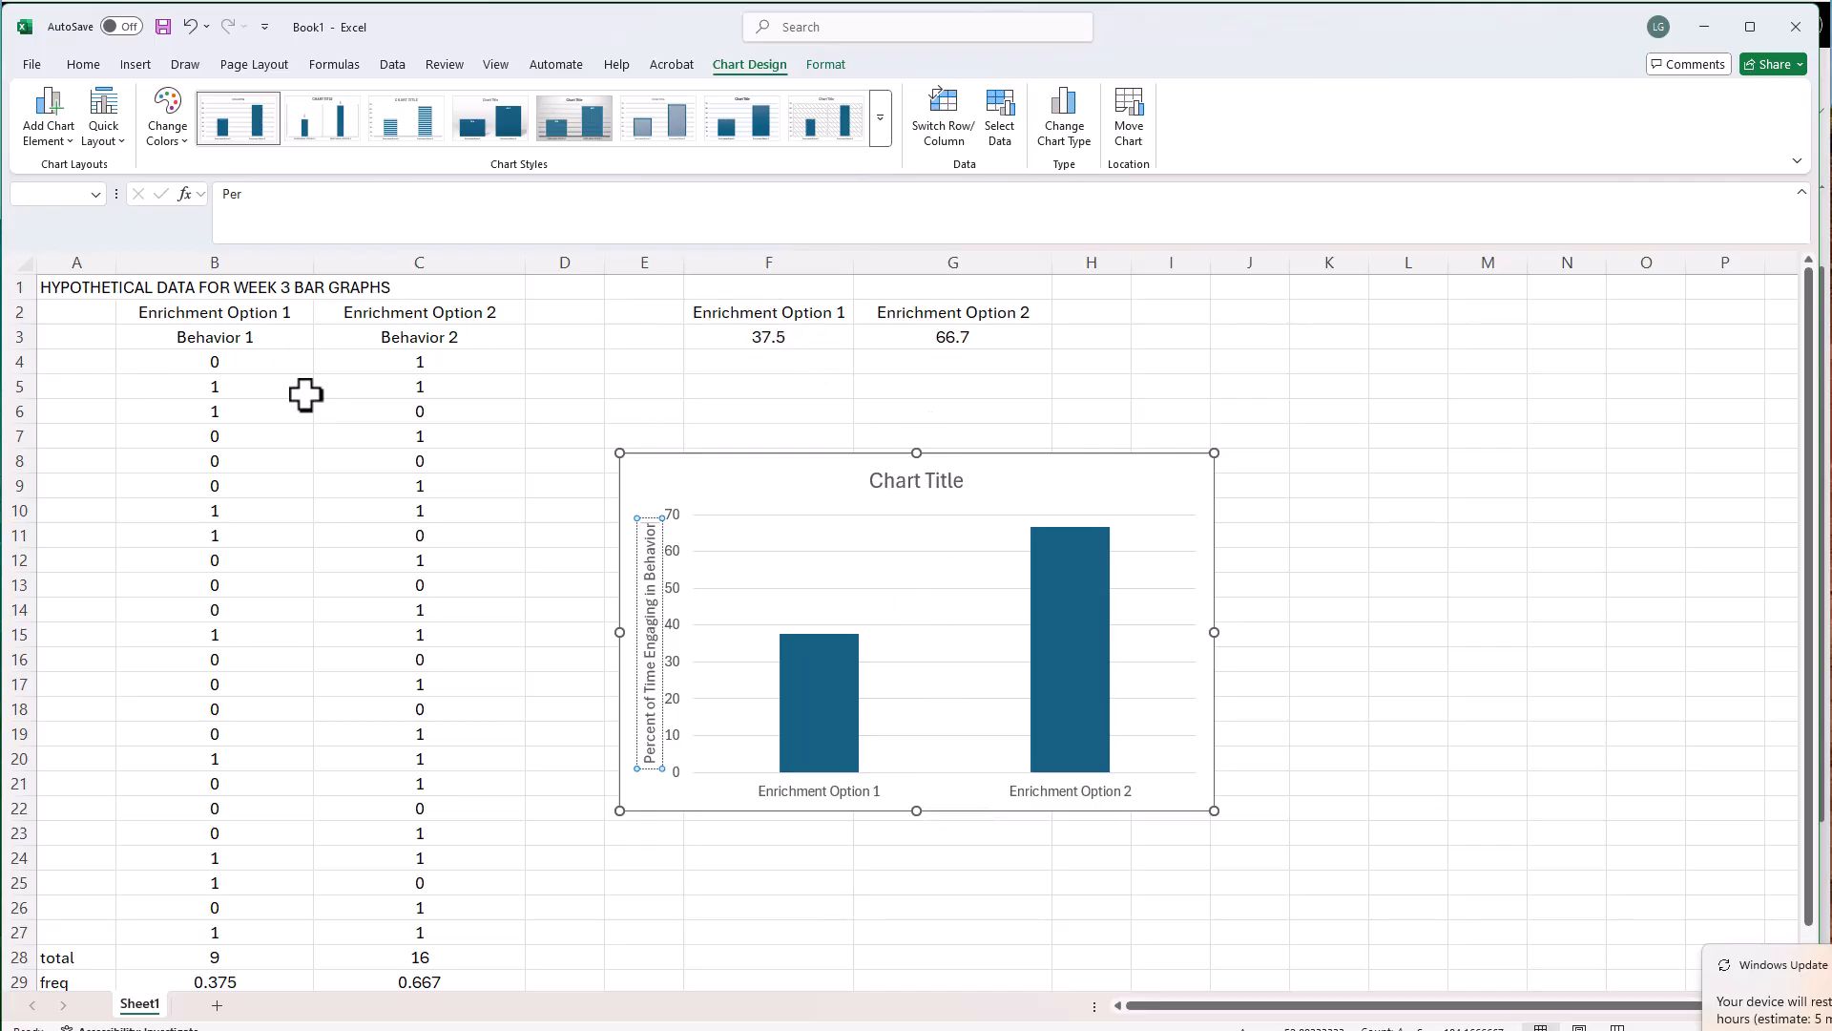
# Replace the chart title with "Percent of Time Engaged in Behaviors with Two Enrichment Options"
pyautogui.click(905, 481)
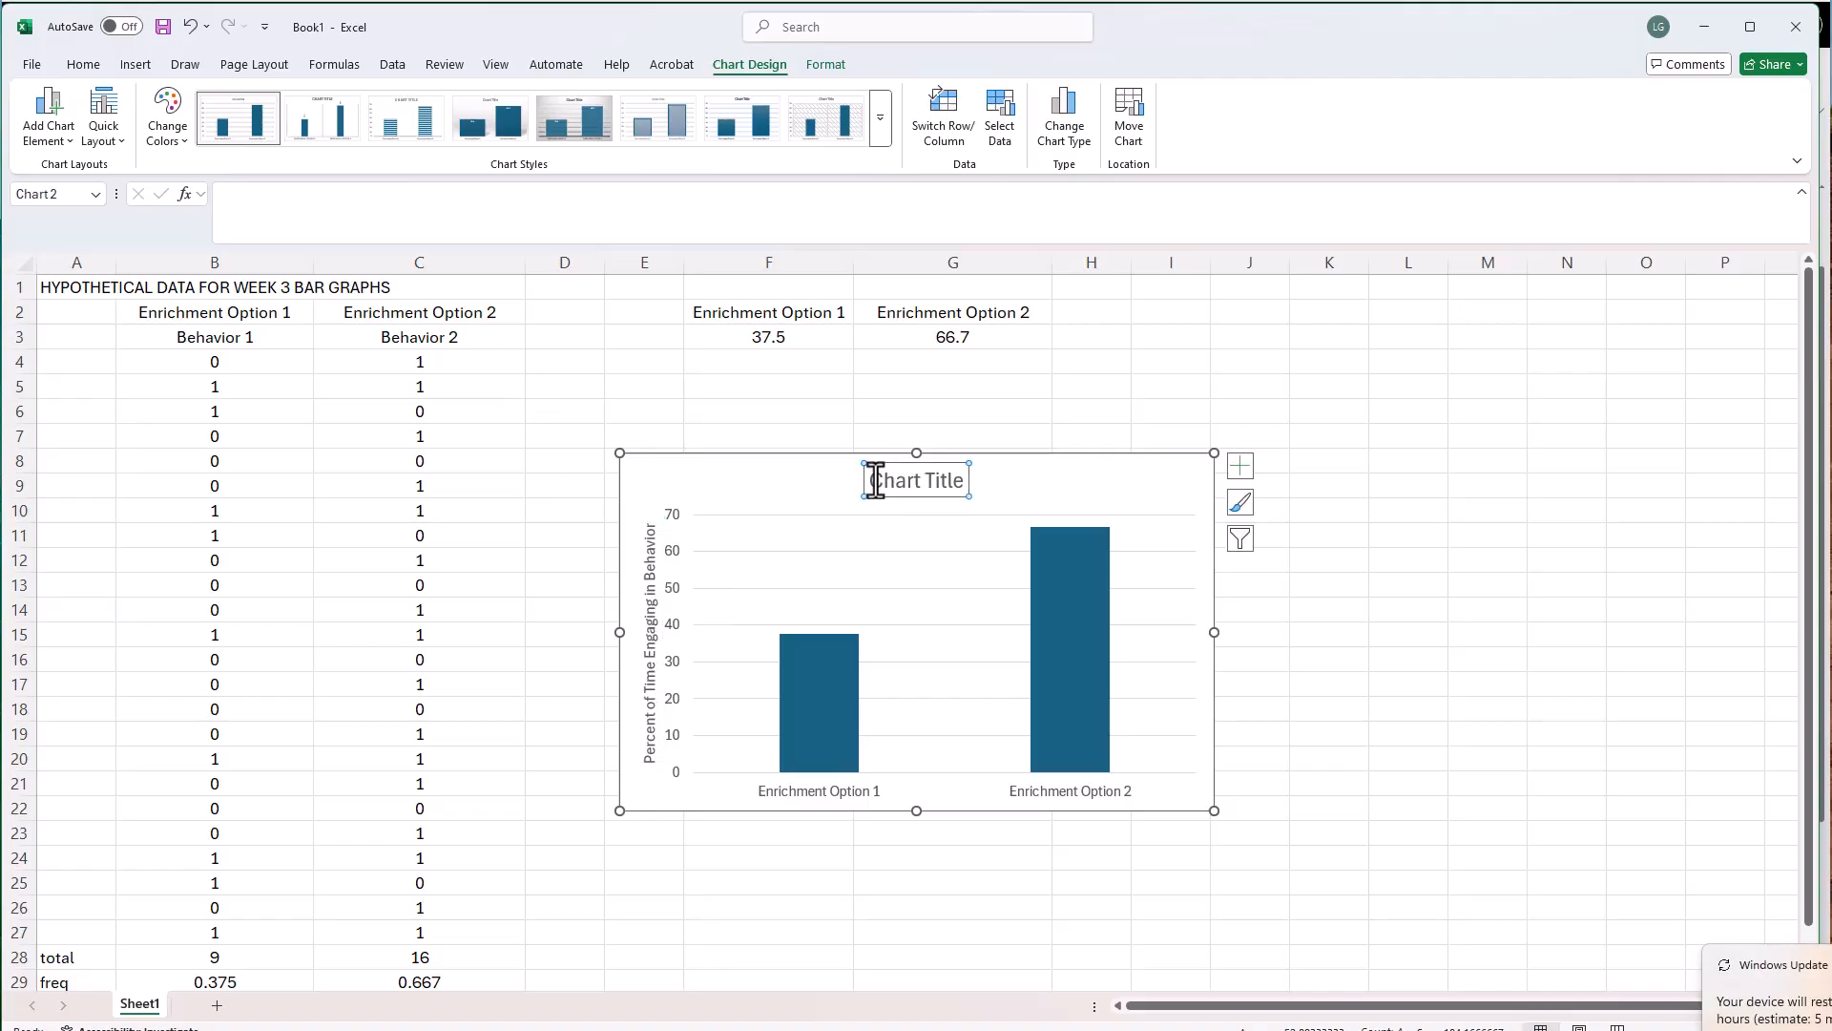
pyautogui.moveTo(882, 482); pyautogui.dragTo(962, 480)
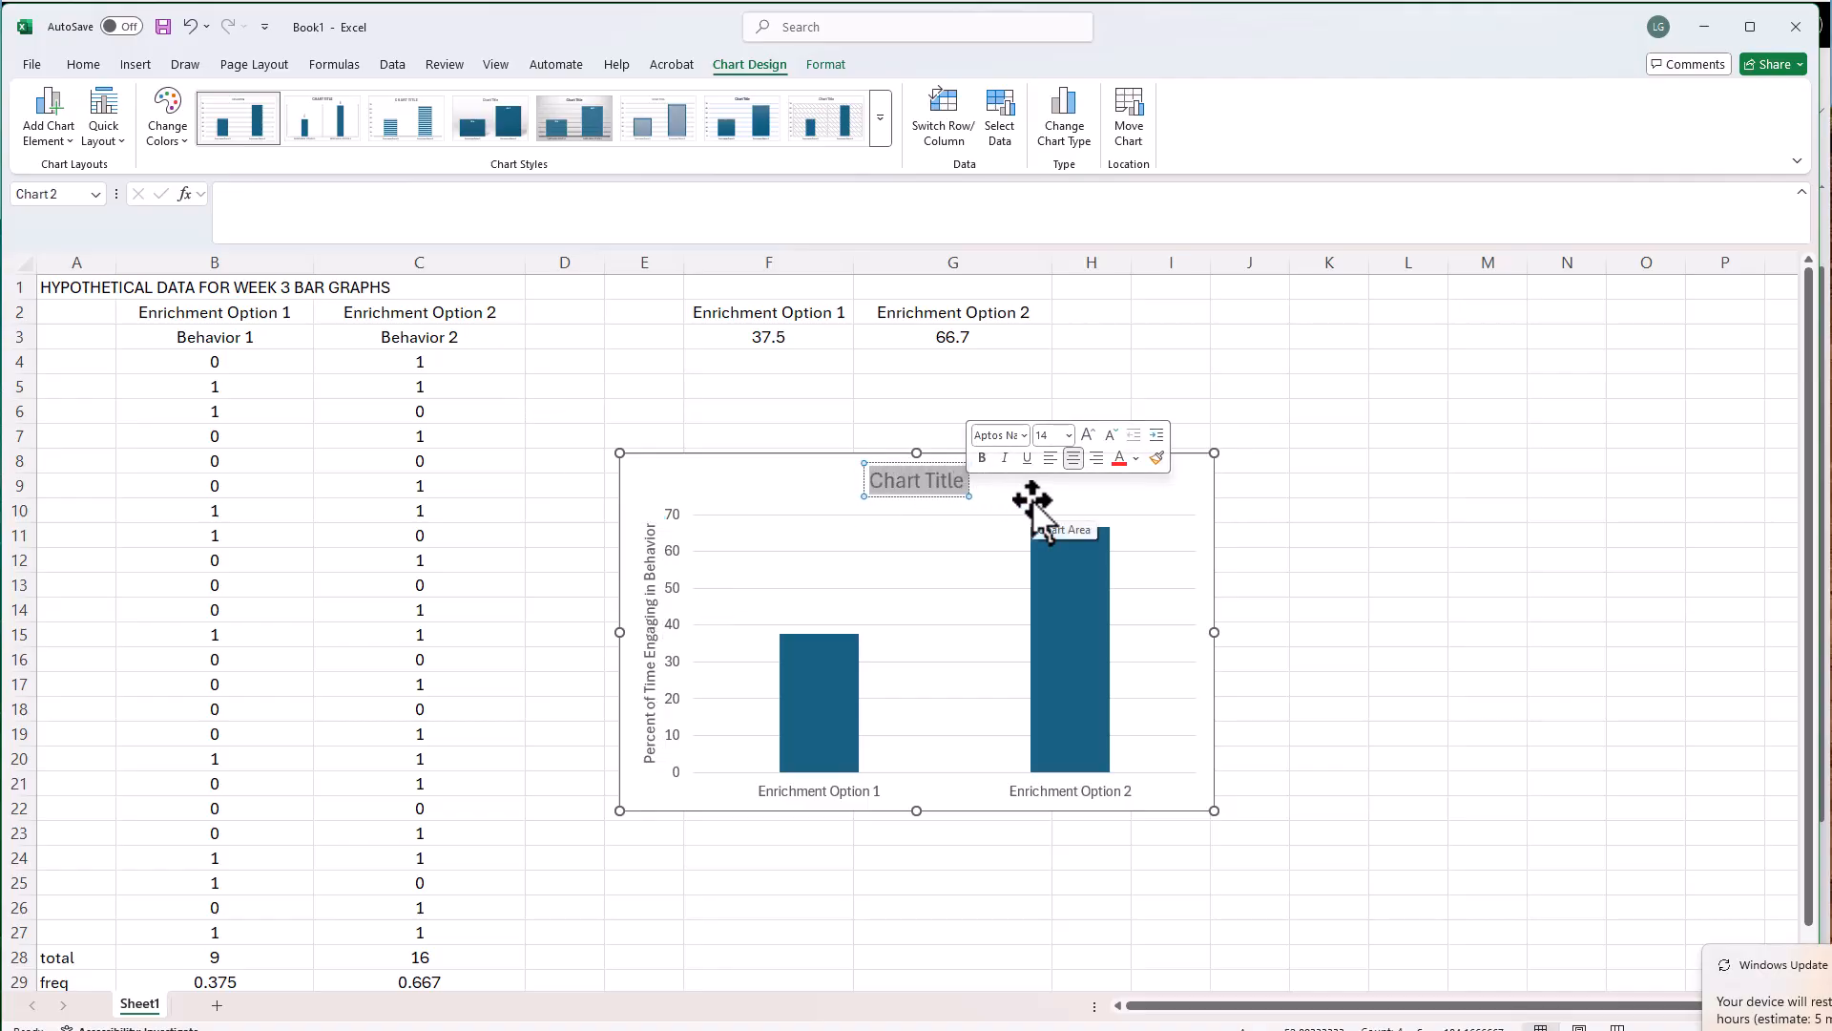
pyautogui.write('Percent of')
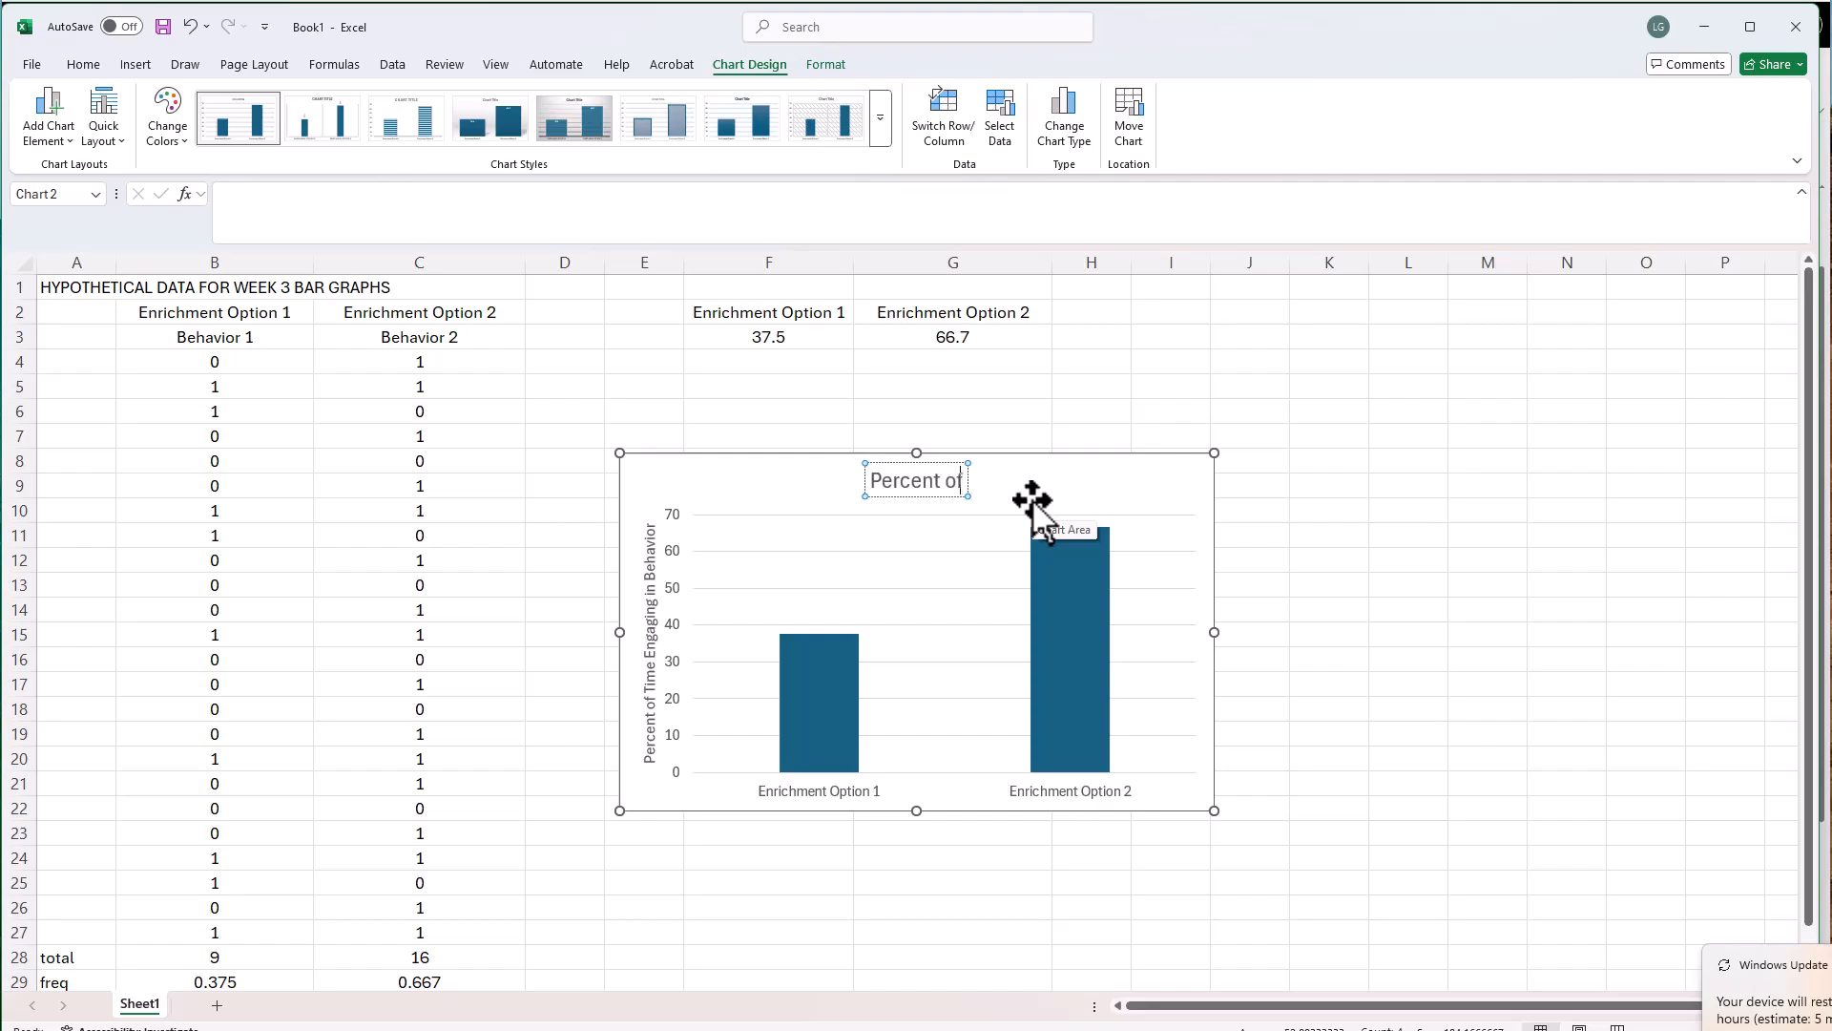
pyautogui.write(' Time E')
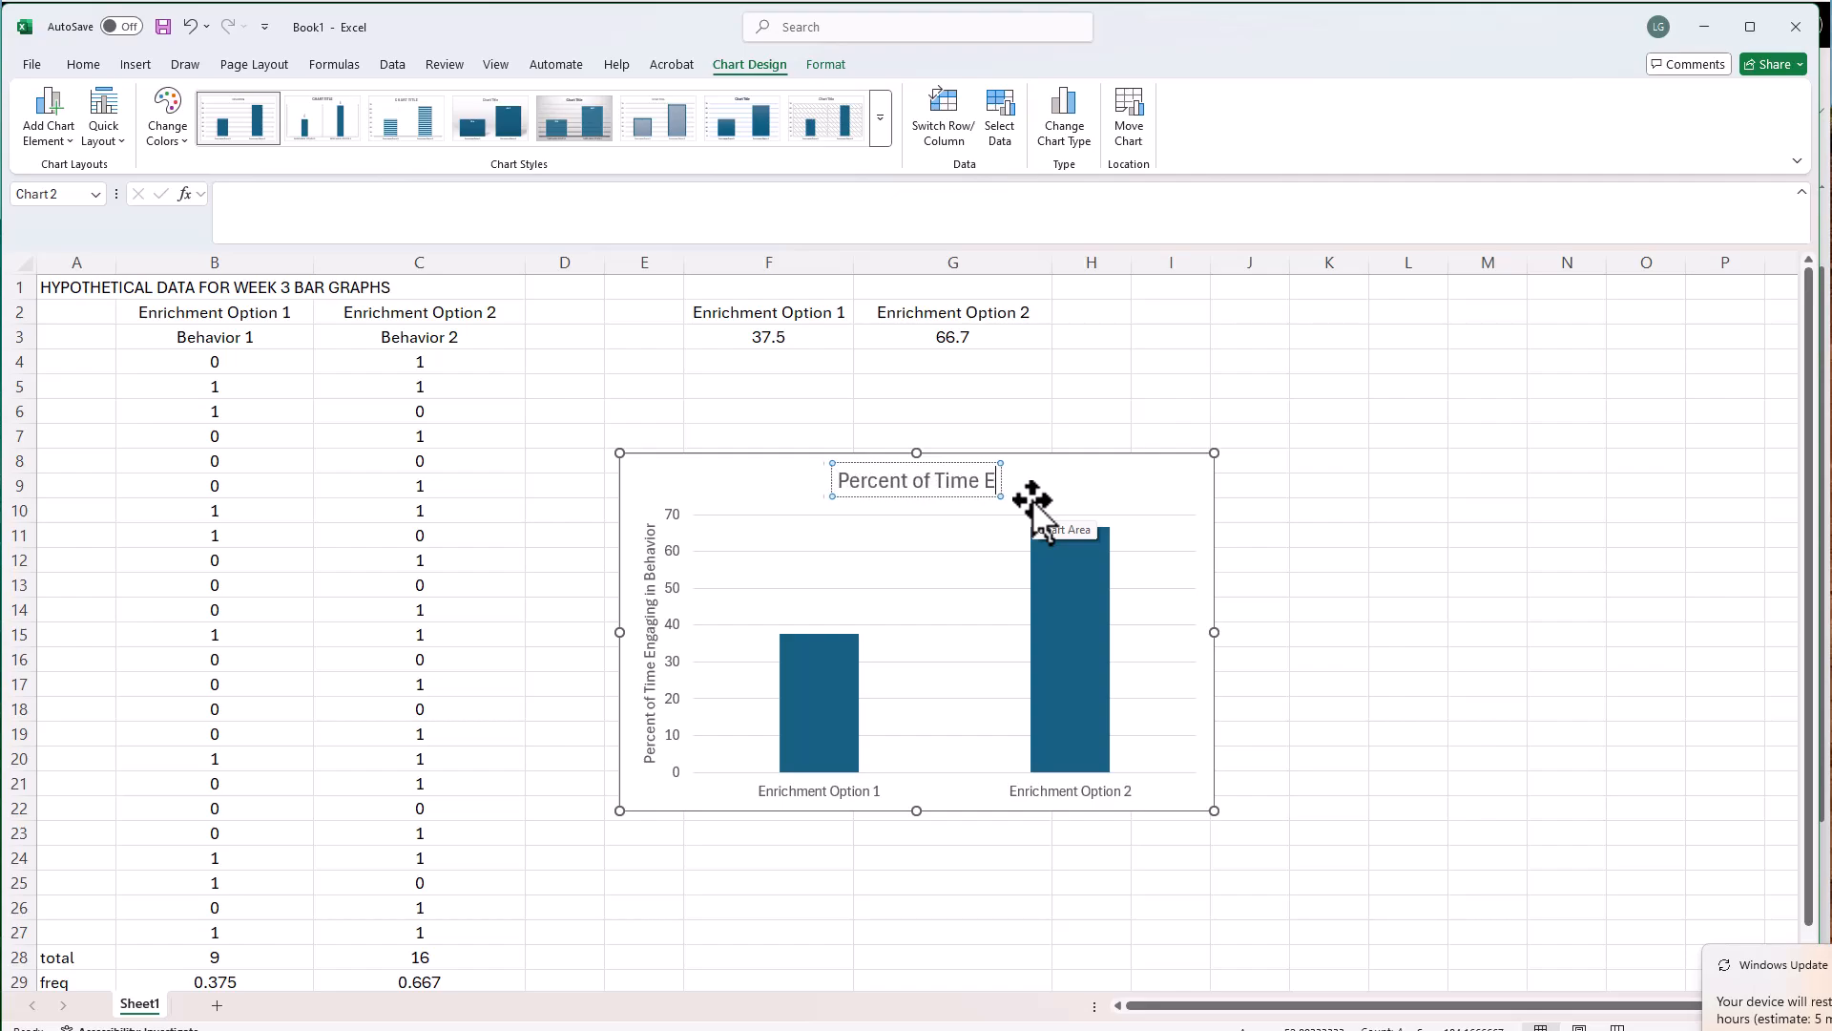
pyautogui.write('ngaged in Behaviors wit')
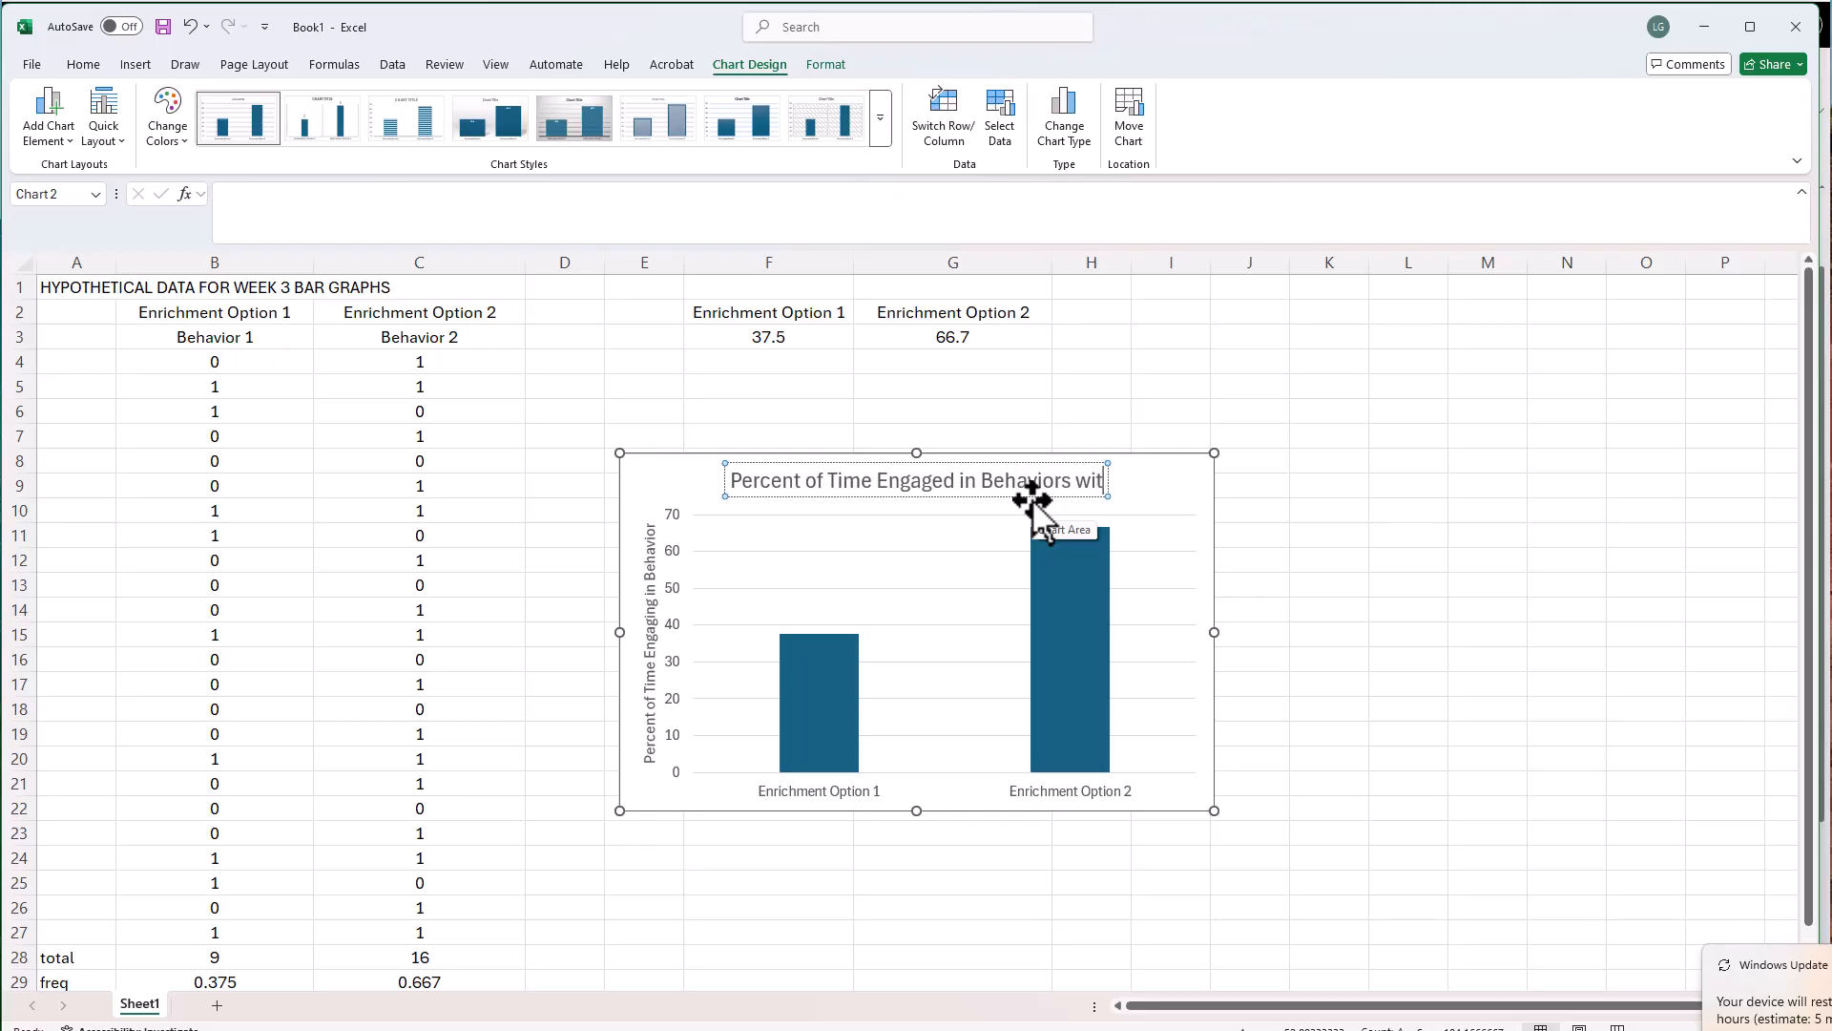
pyautogui.write('h Two Enrichment Options')
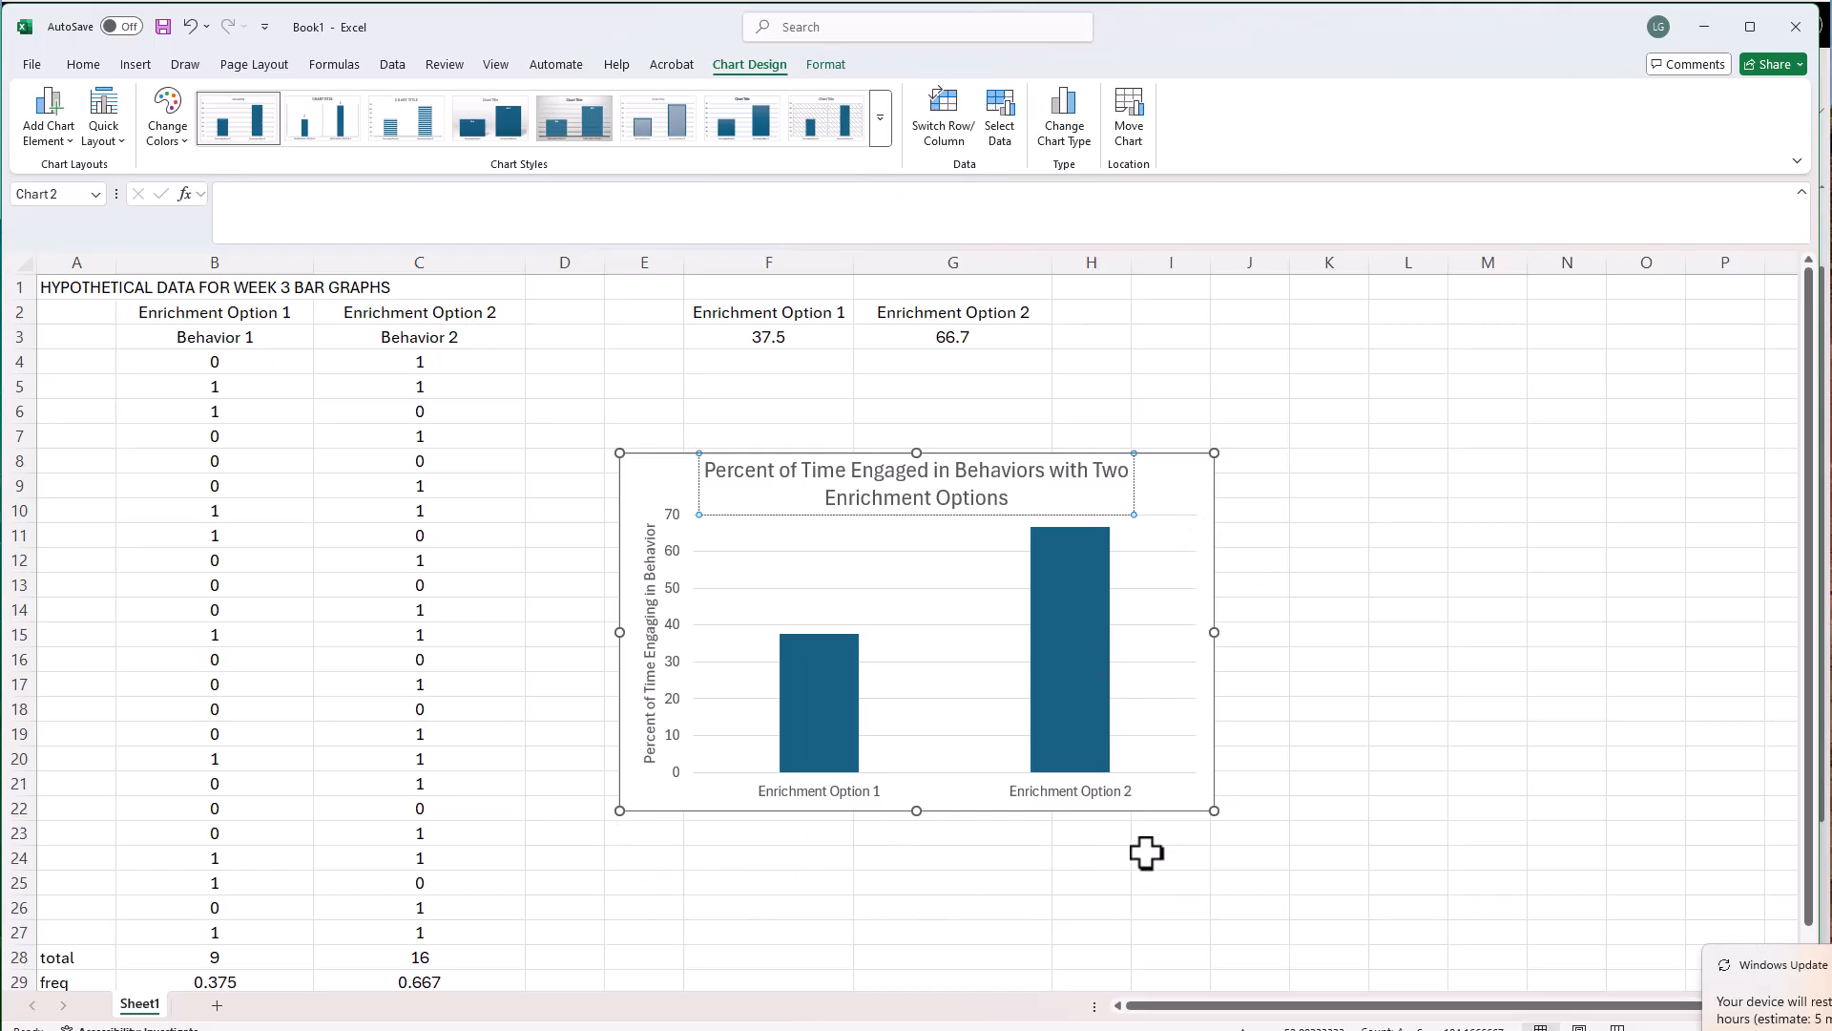
# Remove the horizontal gridlines from the chart's plot area
pyautogui.click(770, 587)
pyautogui.moveTo(1068, 746)
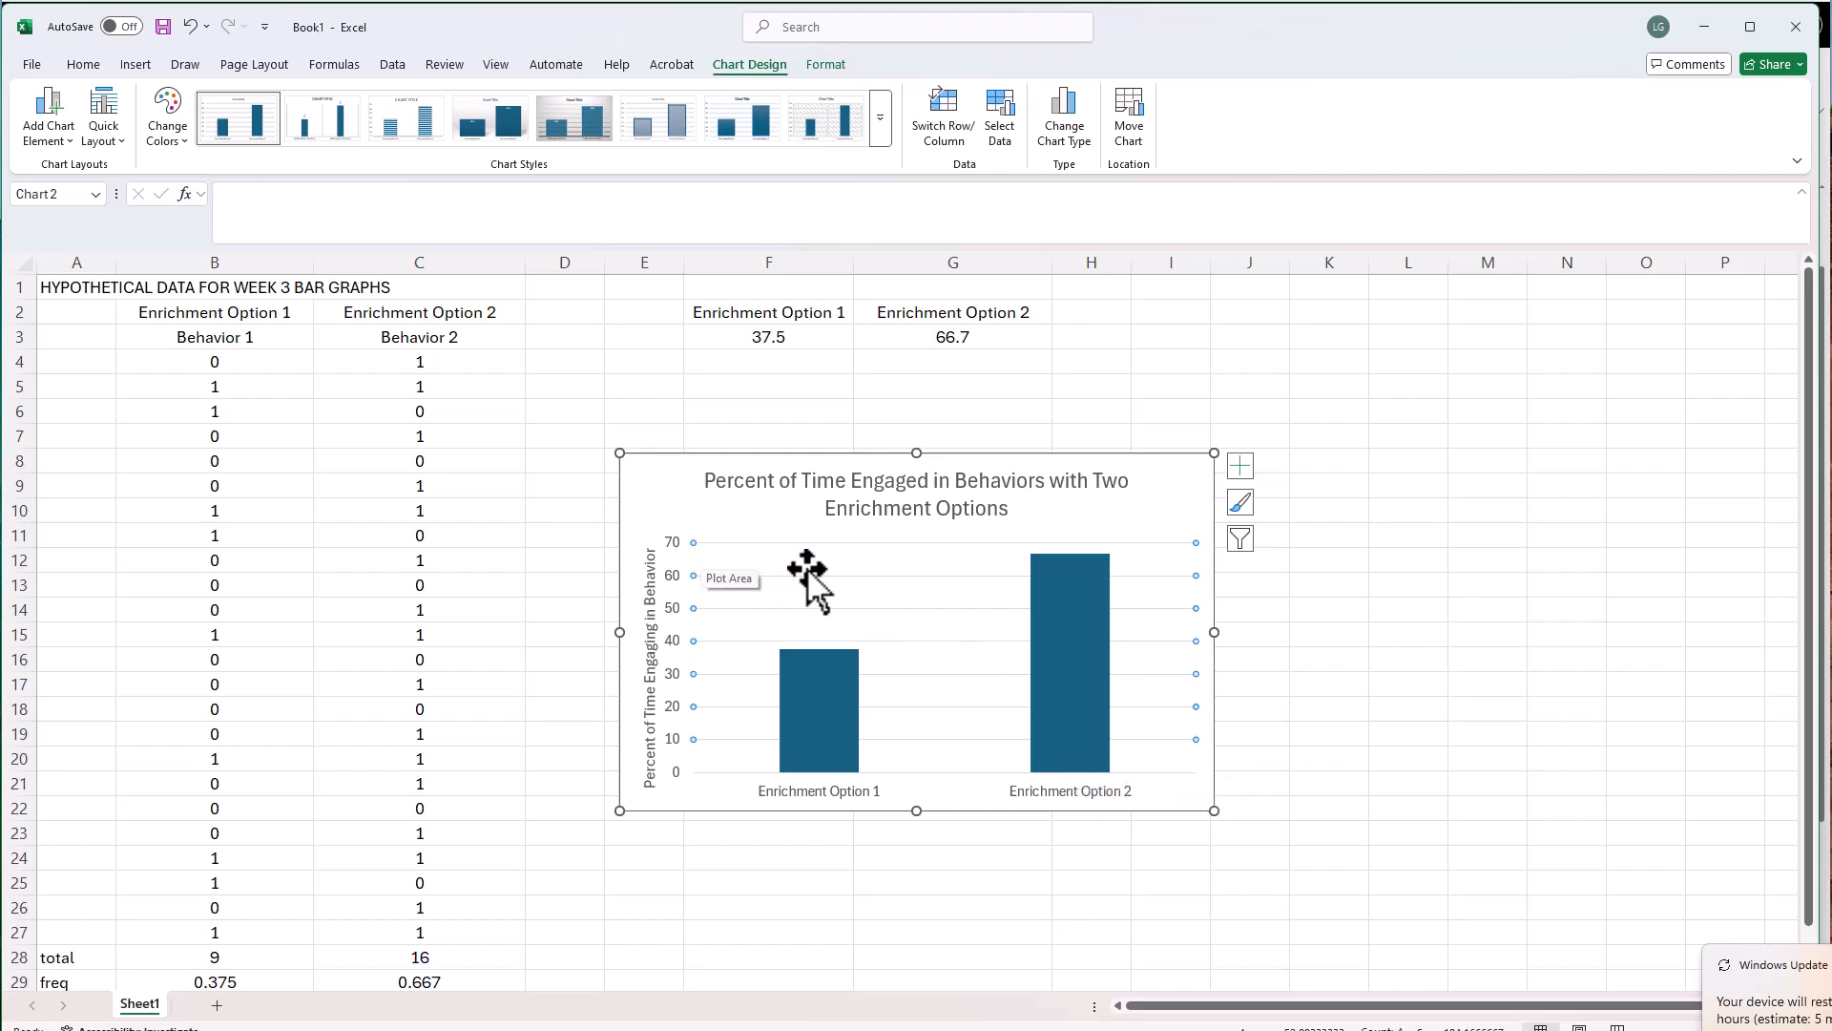
pyautogui.press('Escape')
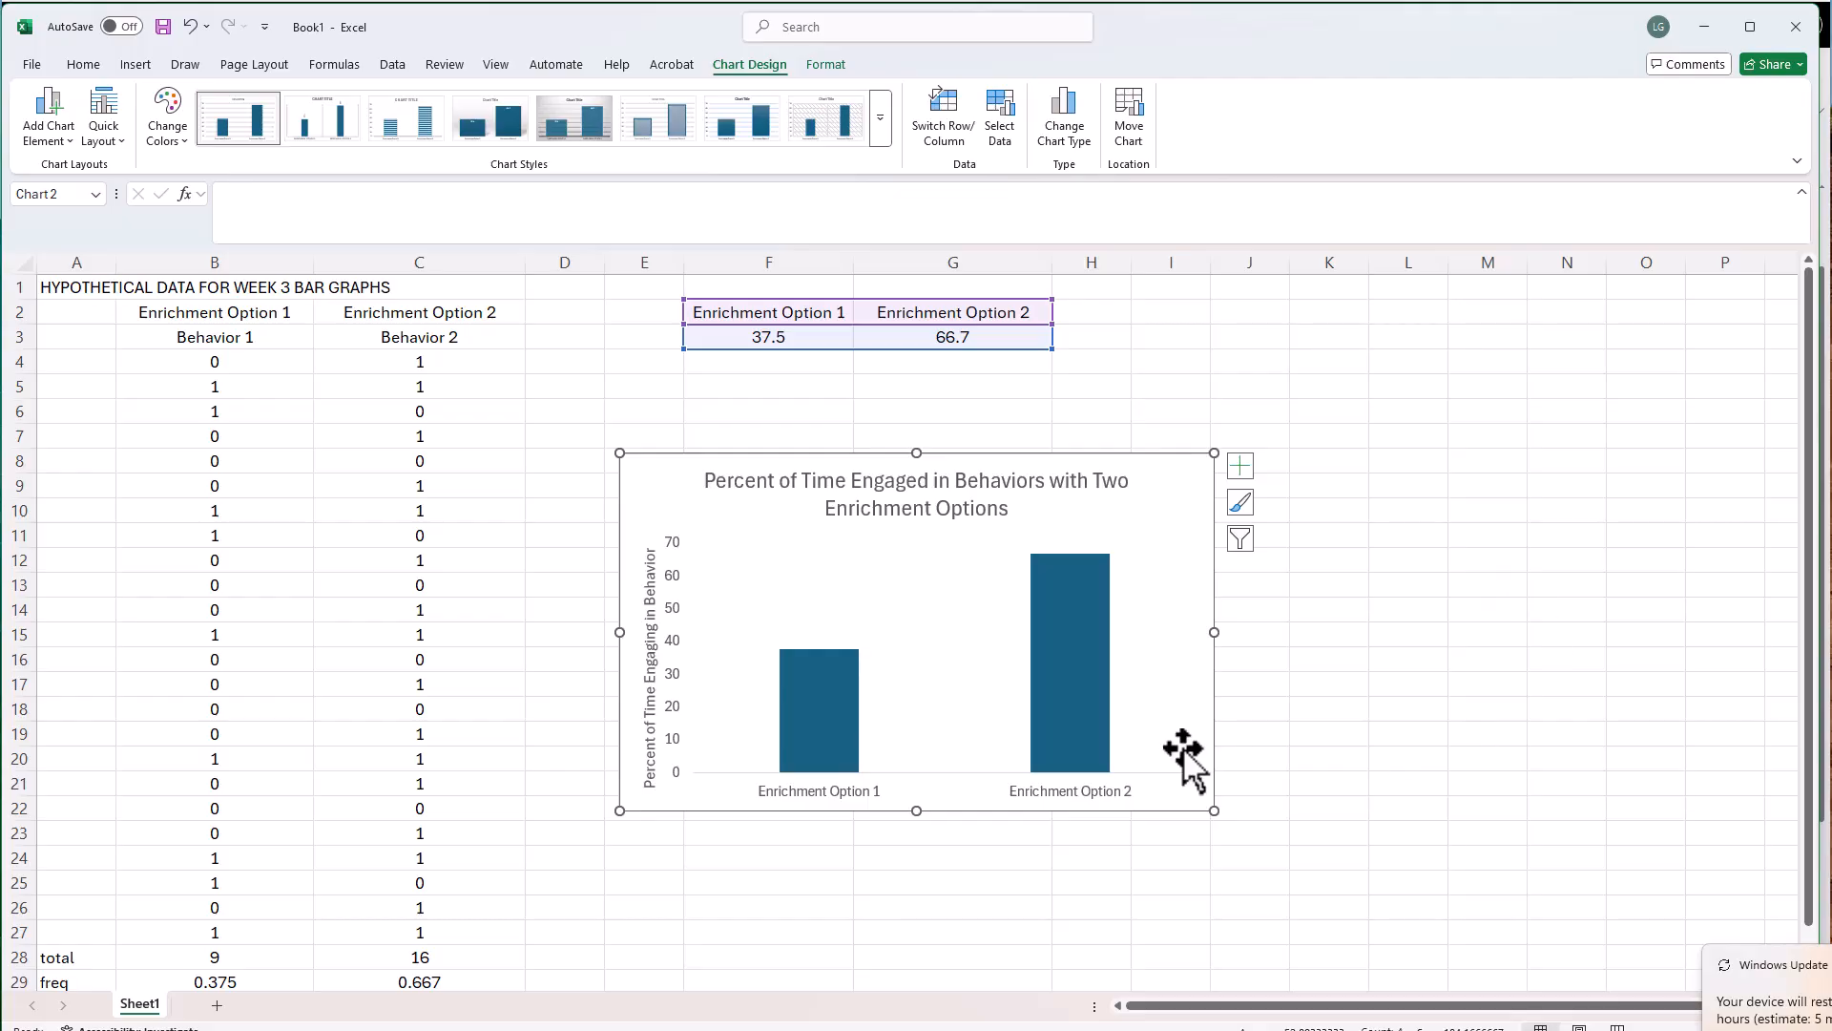
# Copy the whole chart, switch to the blank Word document, and paste it below a new "Results" heading
pyautogui.click(683, 452)
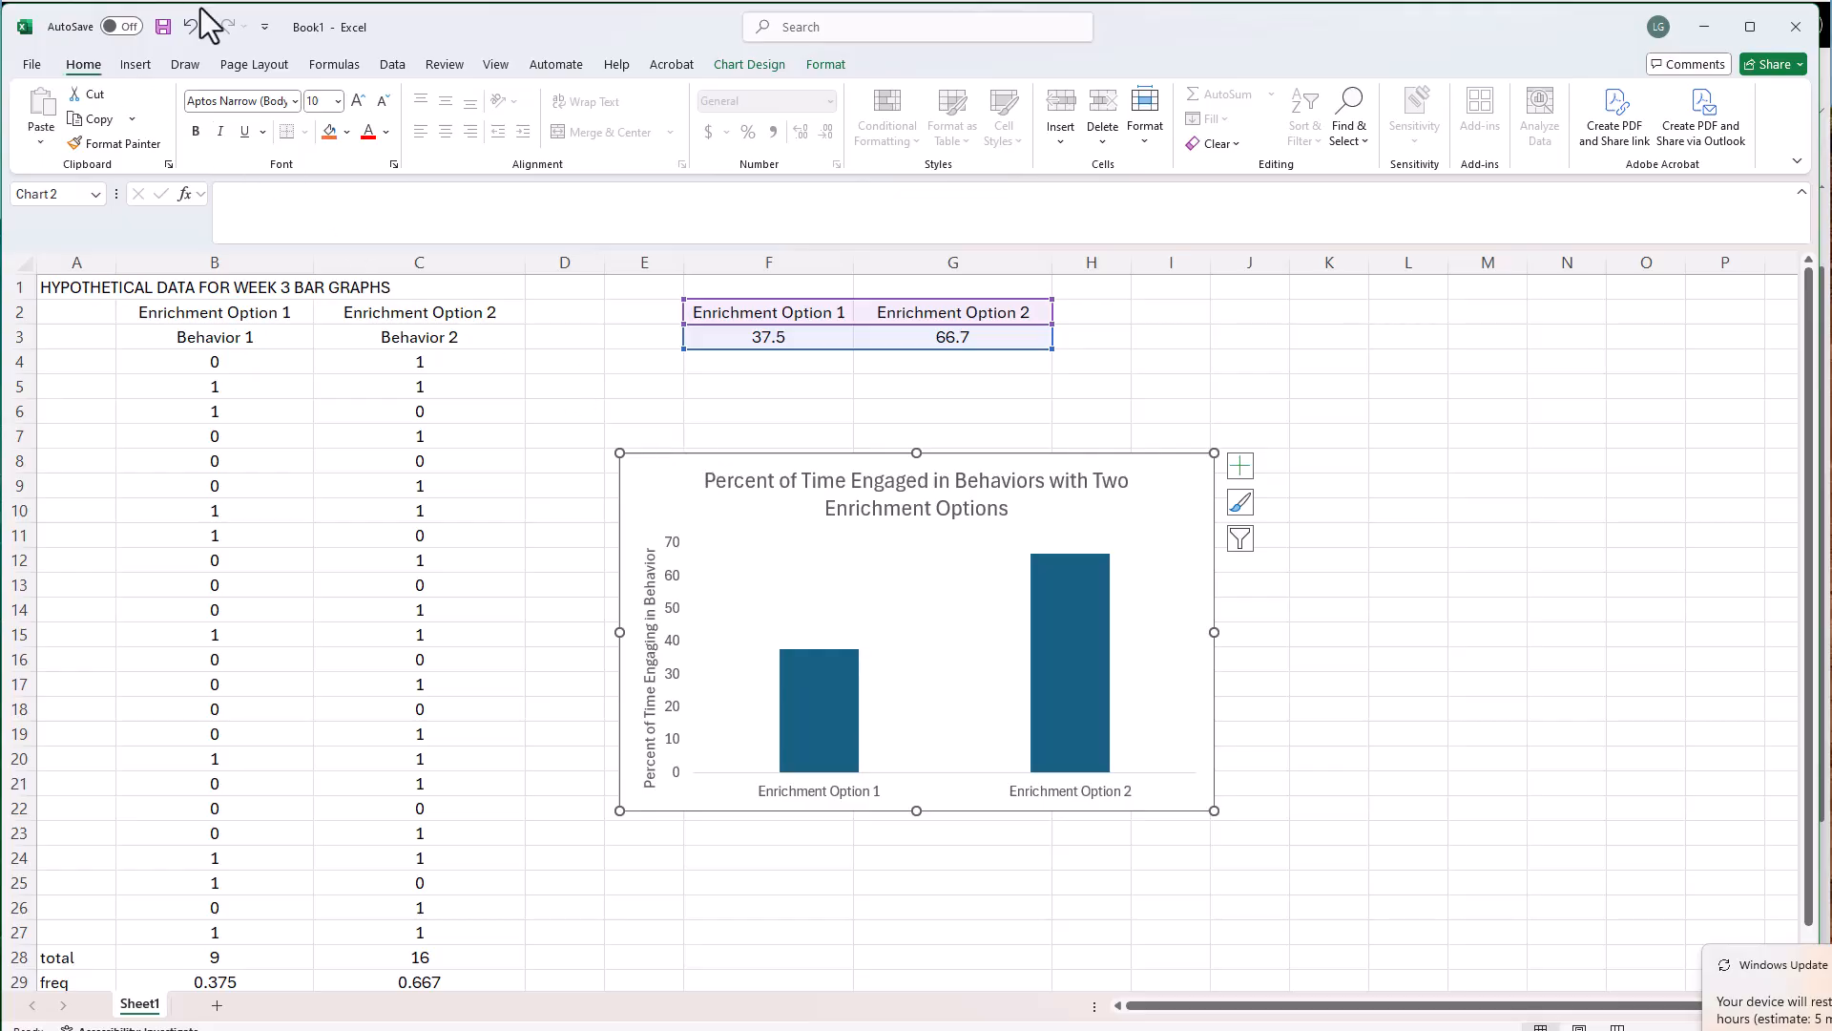
pyautogui.moveTo(1827, 238); pyautogui.dragTo(855, 57)
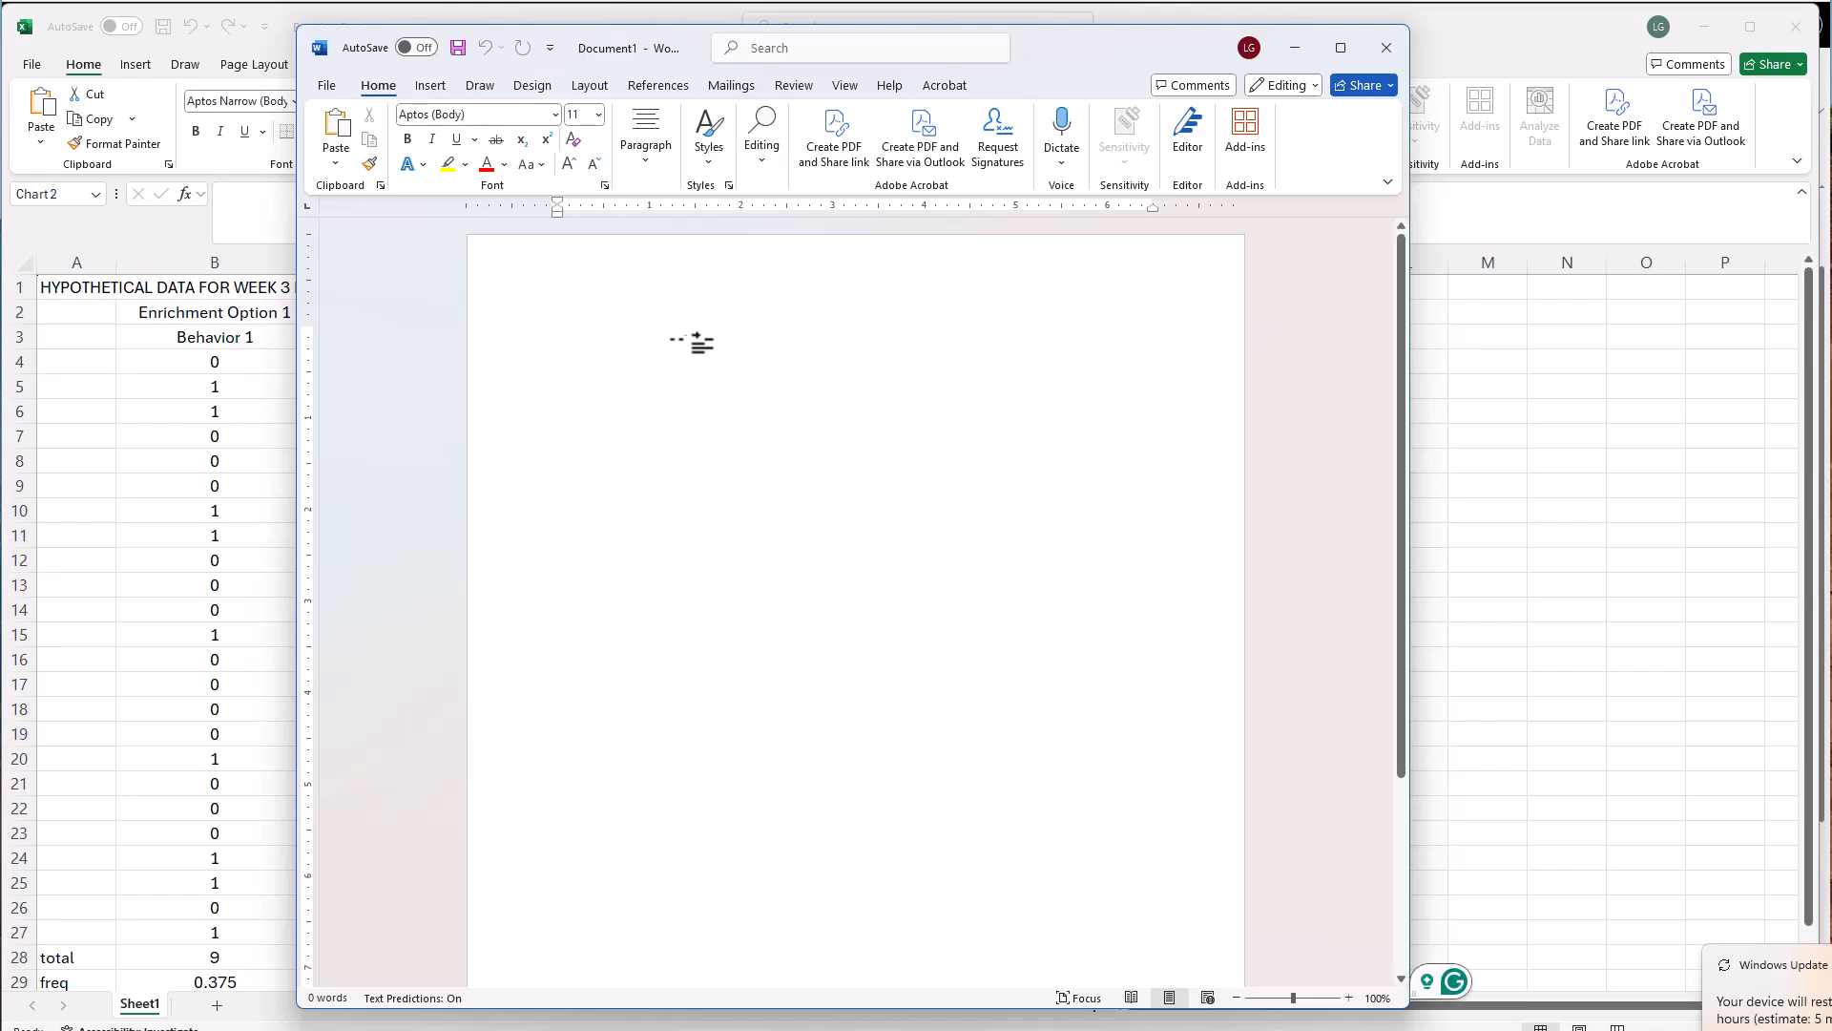
pyautogui.write('Results')
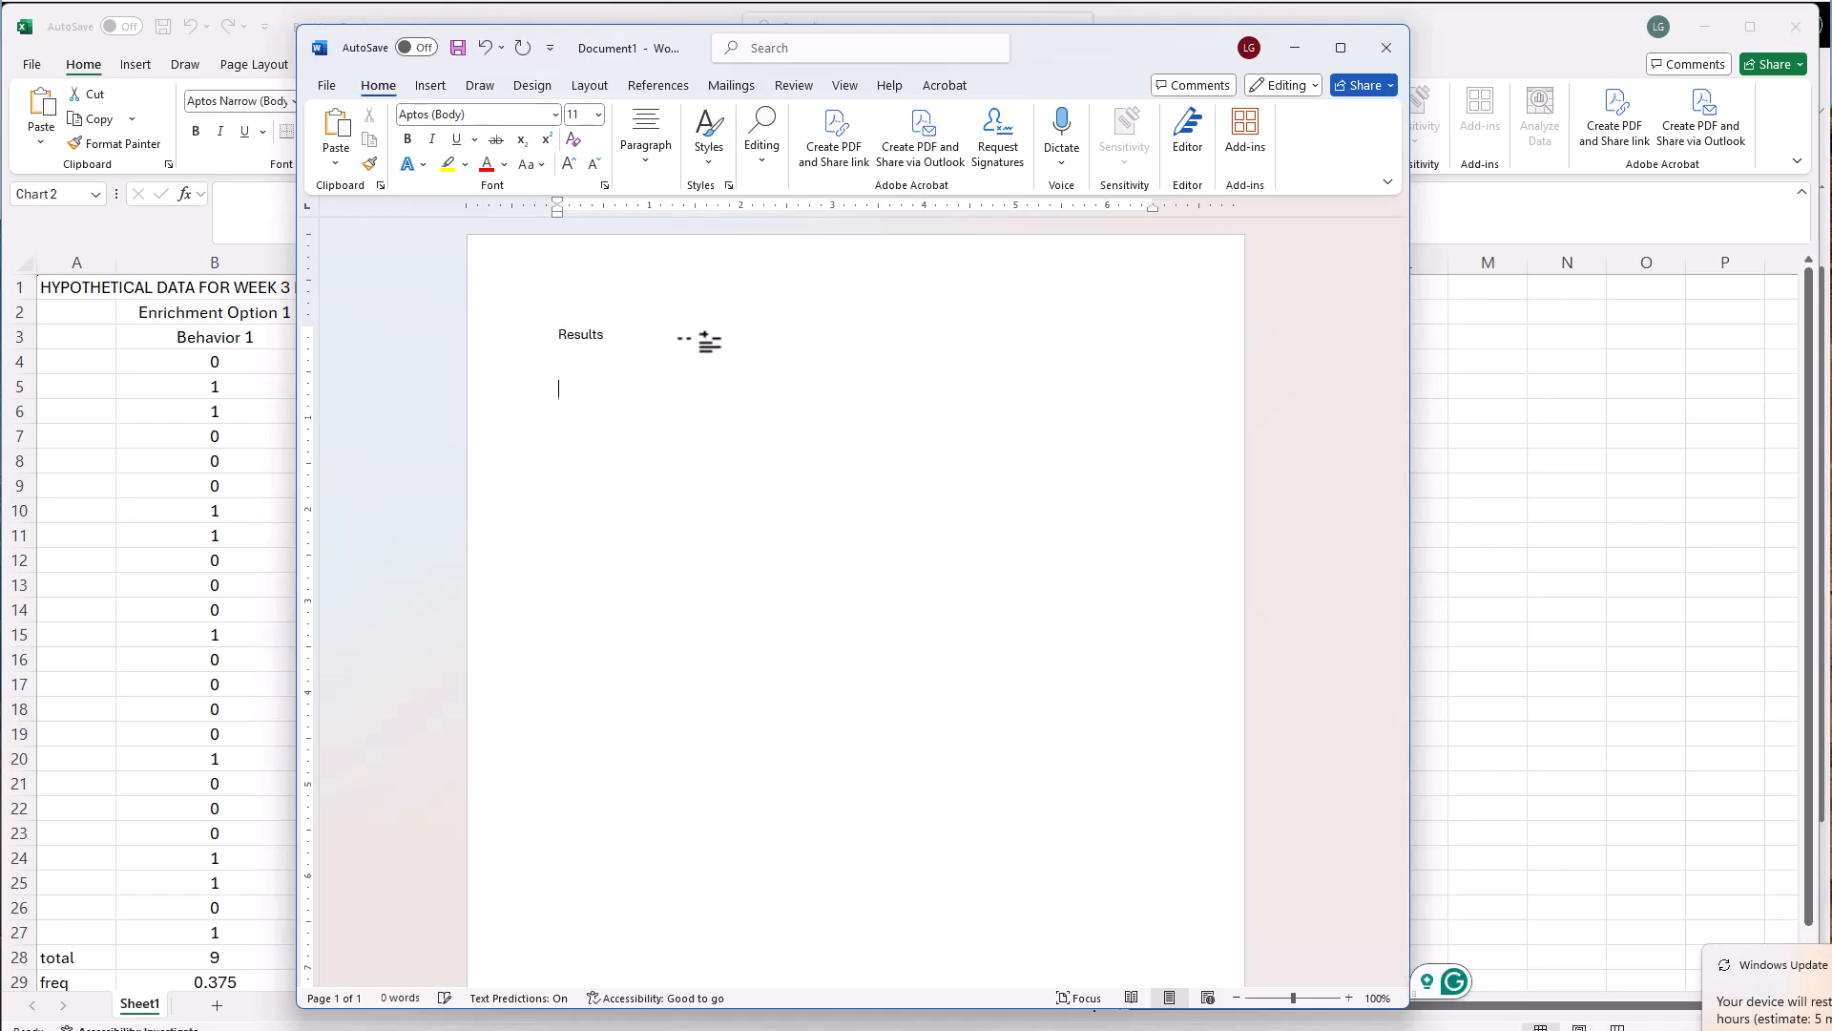
pyautogui.hotkey('ctrl', 'v')
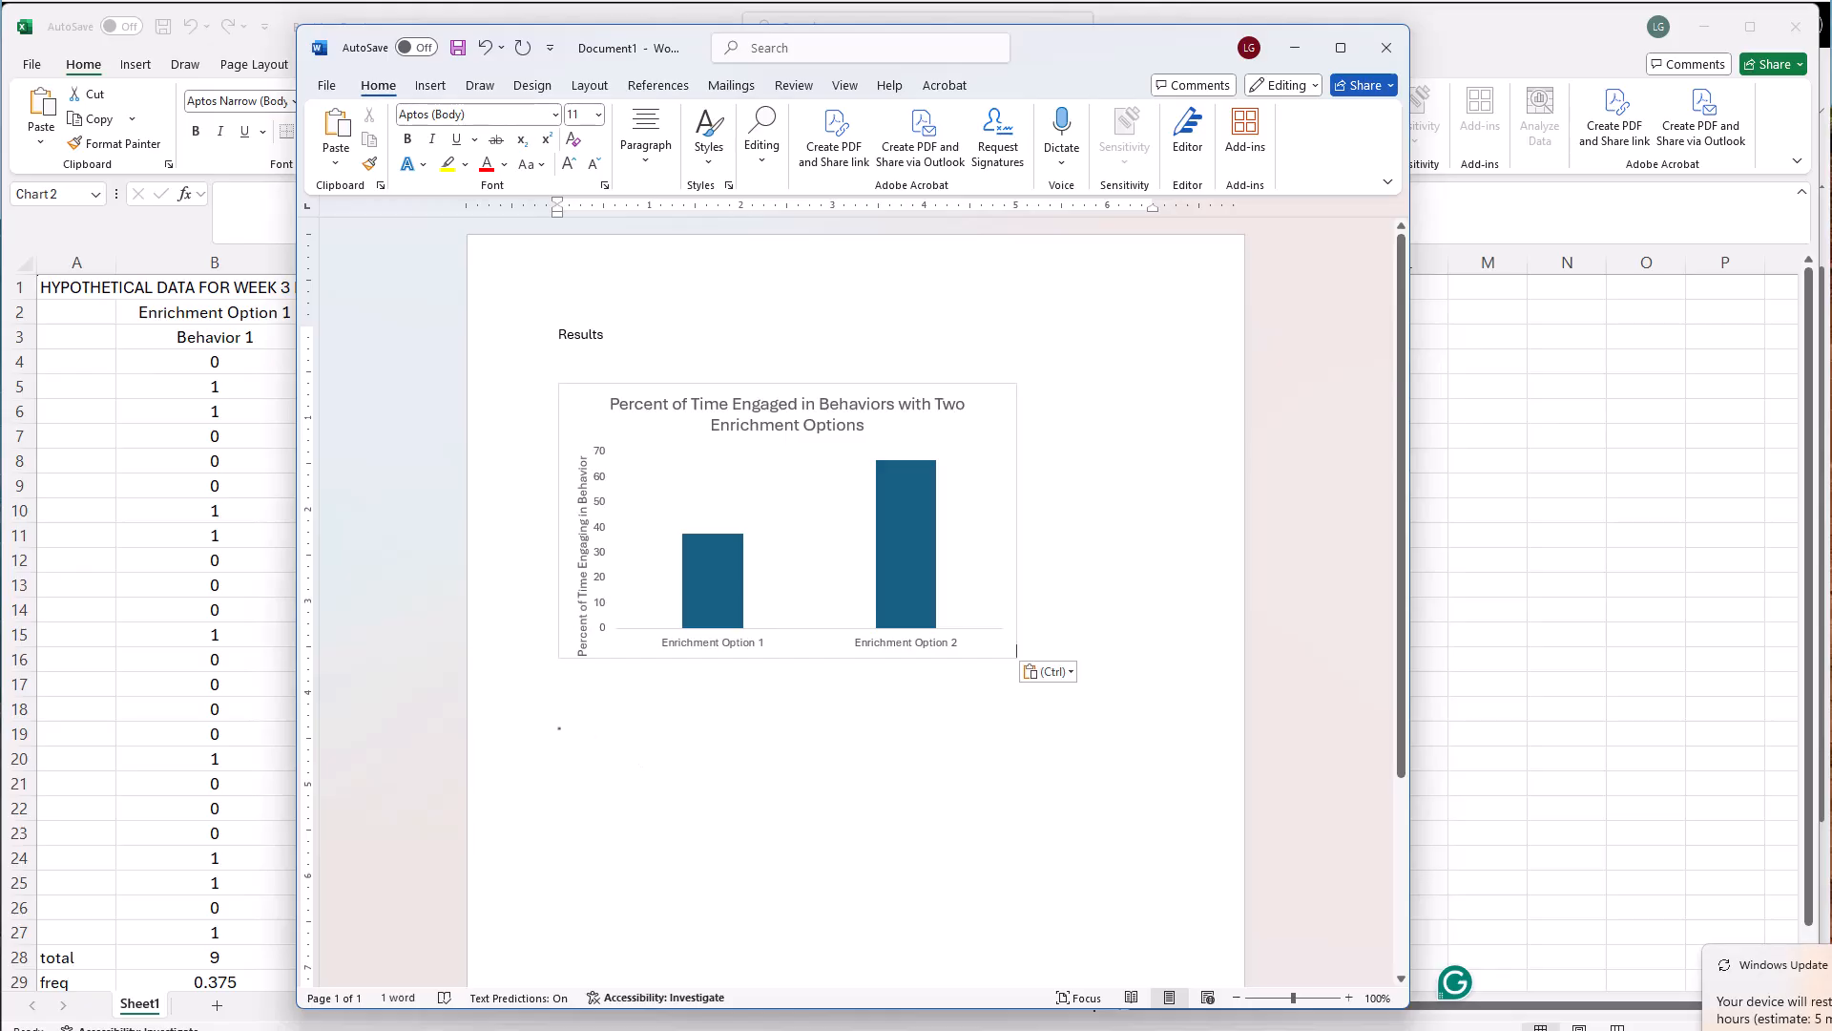
pyautogui.click(387, 647)
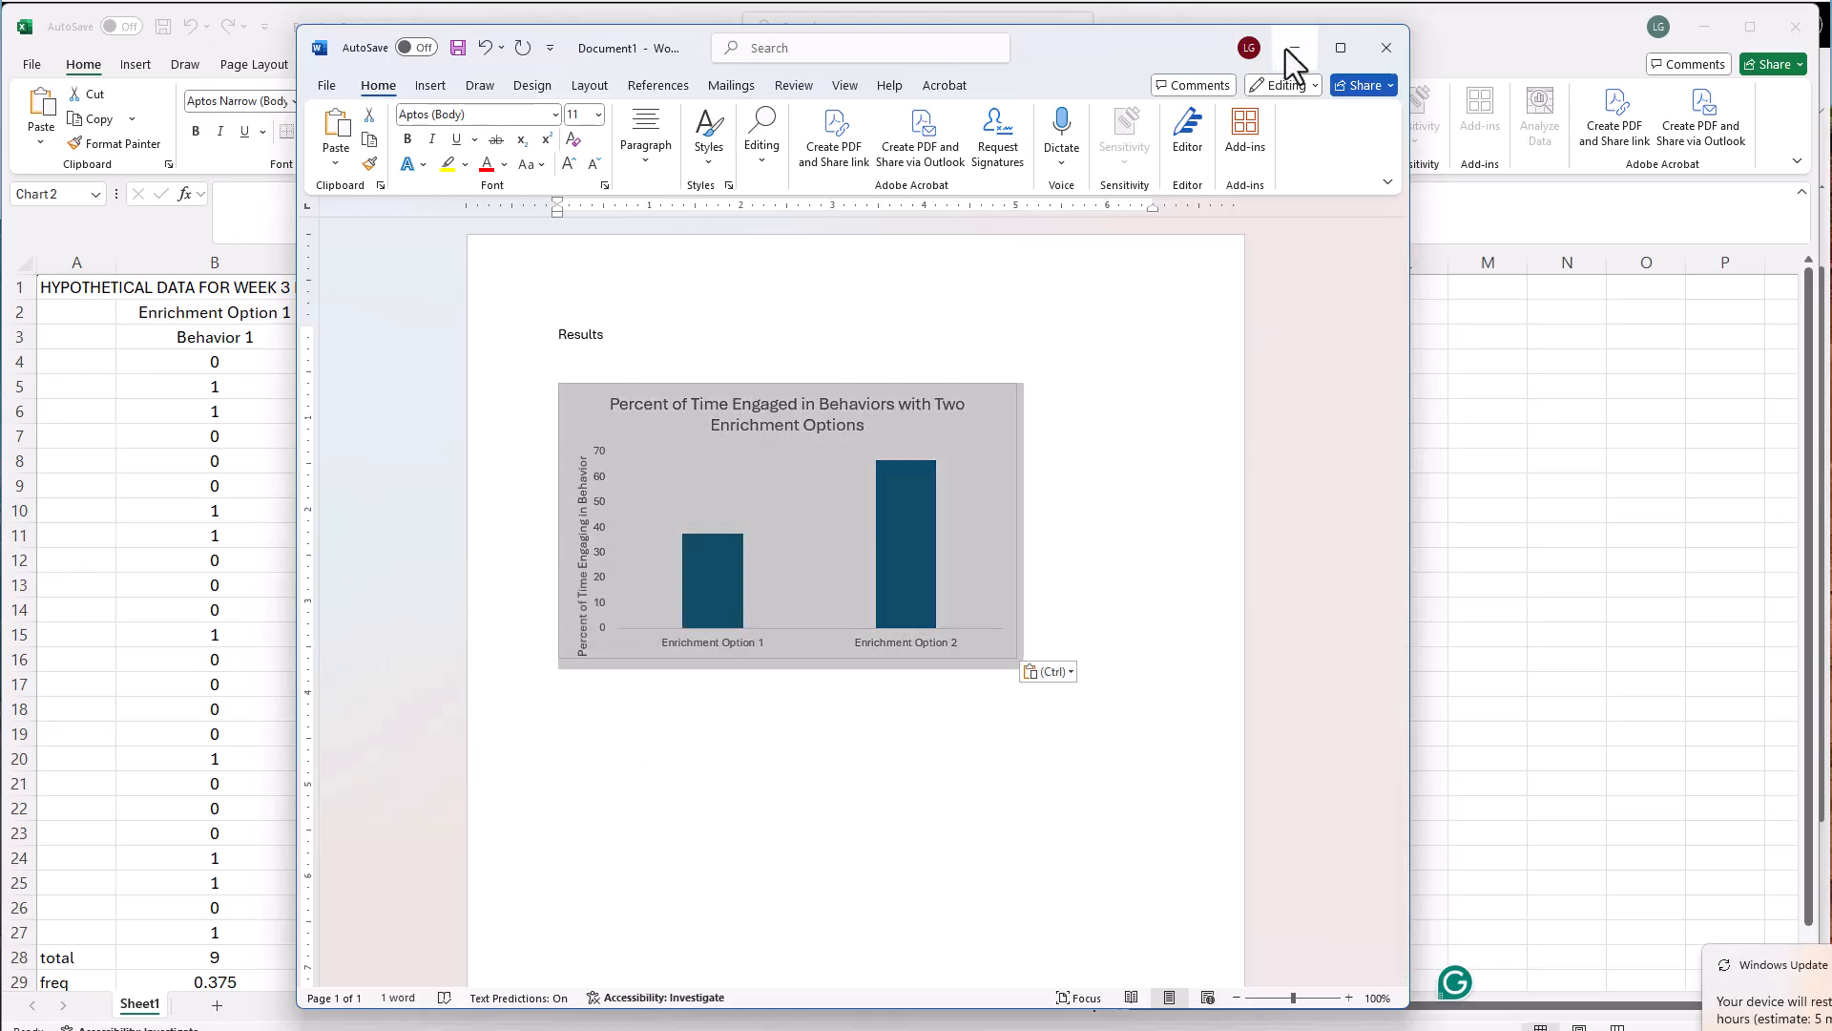
# Return to the Excel workbook and move the chart's vertical axis title slightly upward
pyautogui.click(1294, 49)
pyautogui.click(652, 725)
pyautogui.moveTo(652, 718); pyautogui.dragTo(651, 691)
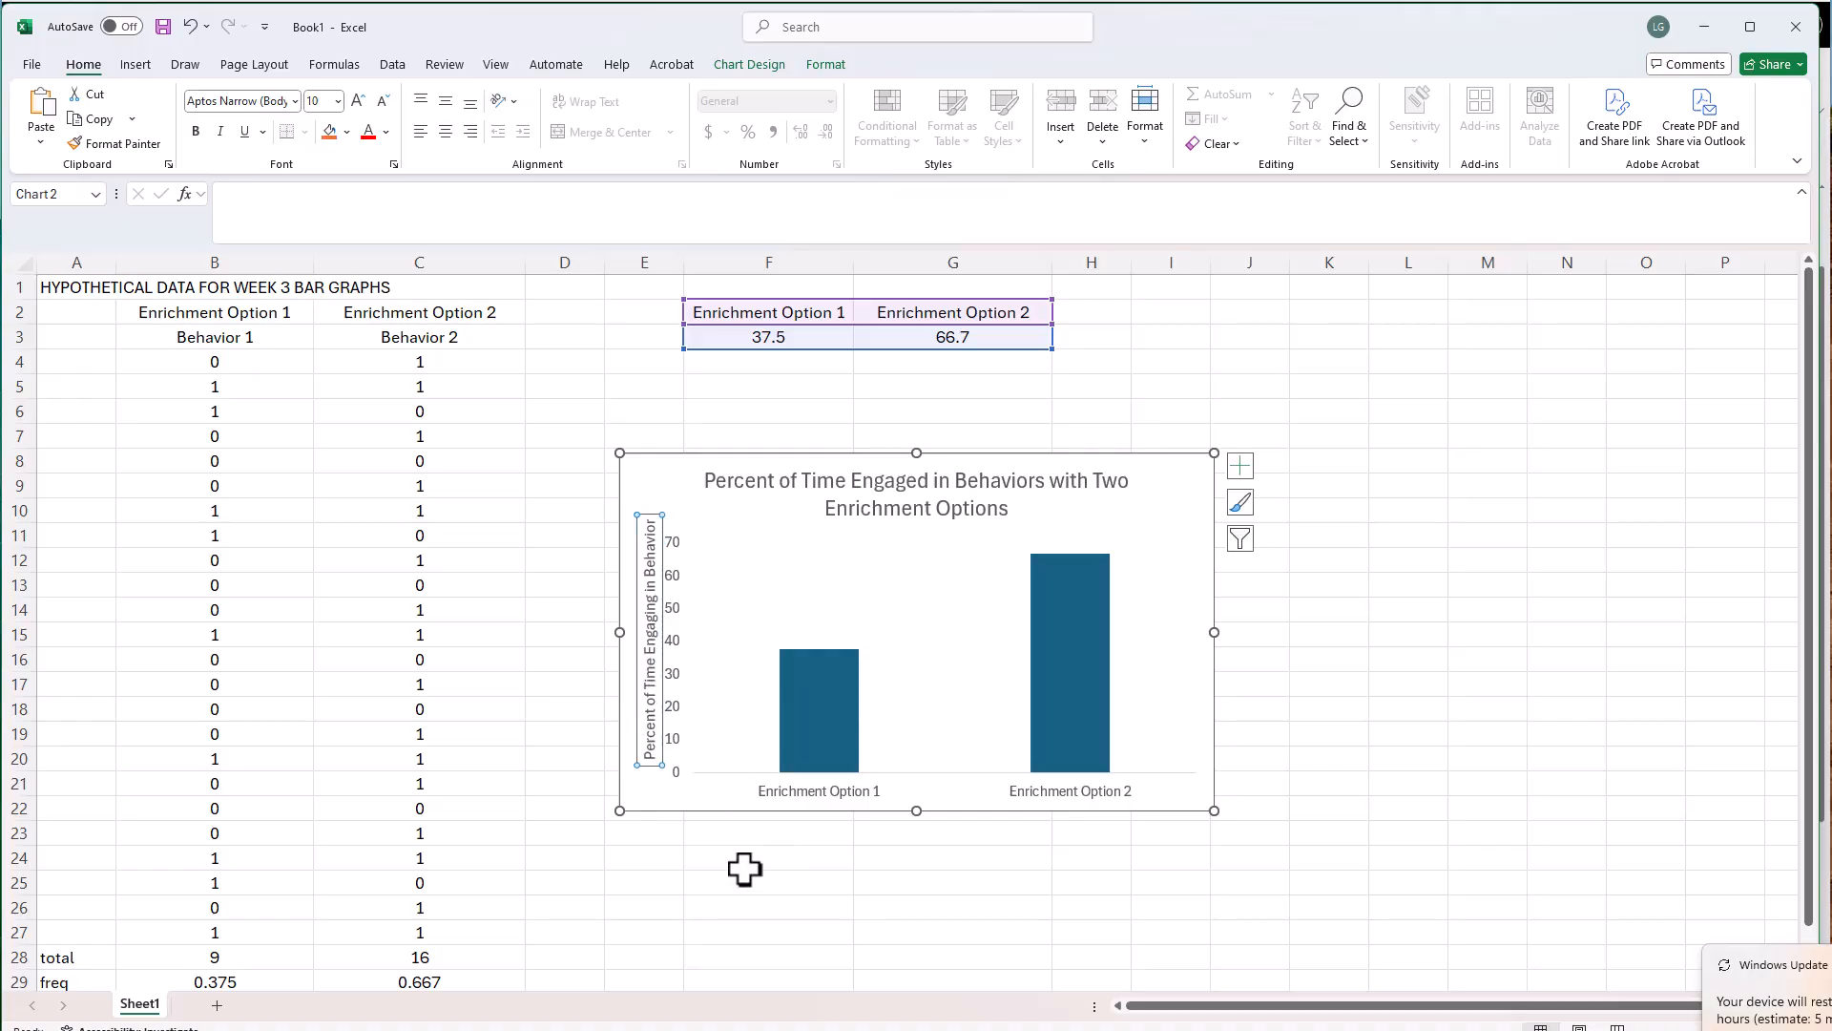